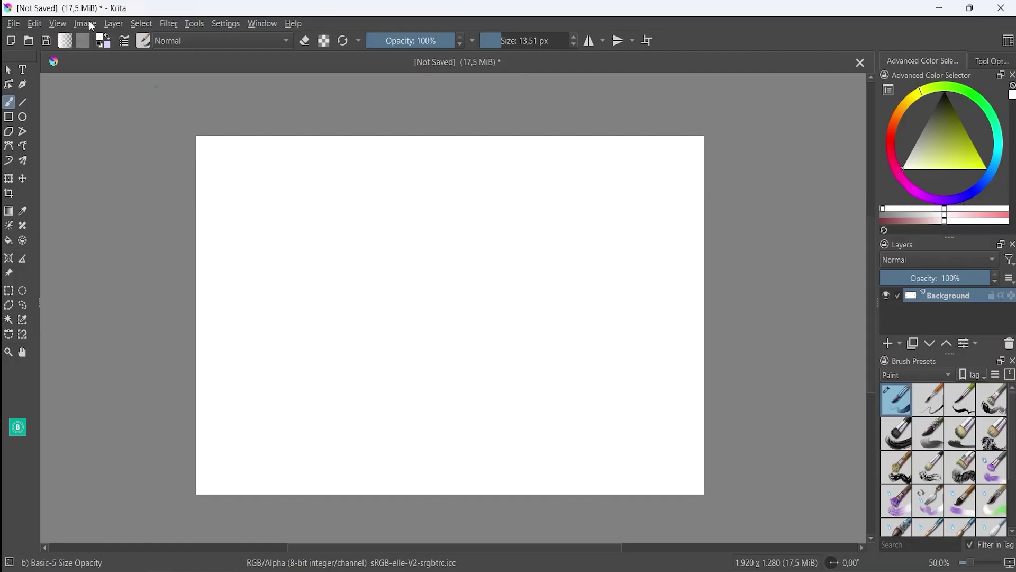
left_click(13, 24)
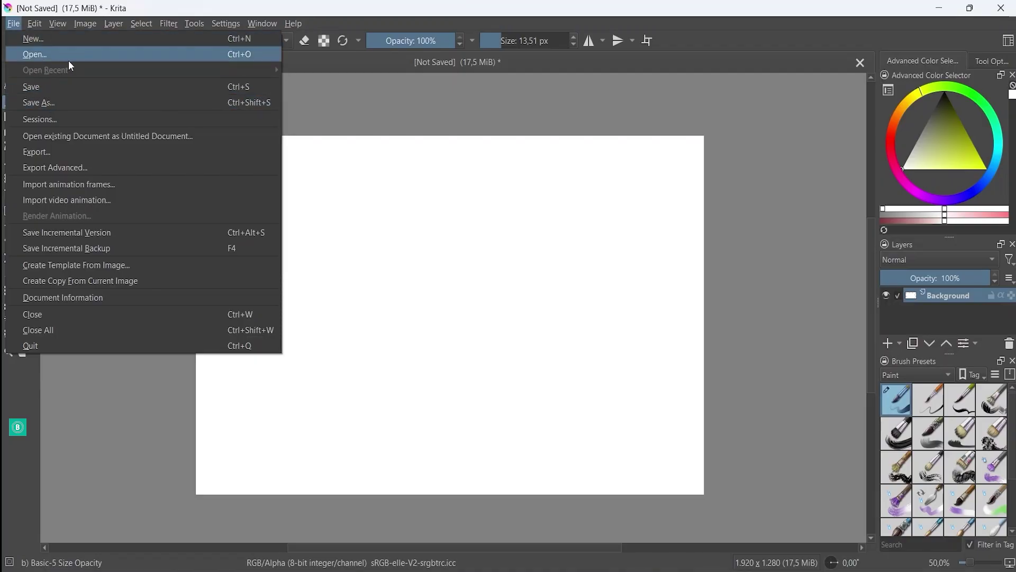
left_click(300, 93)
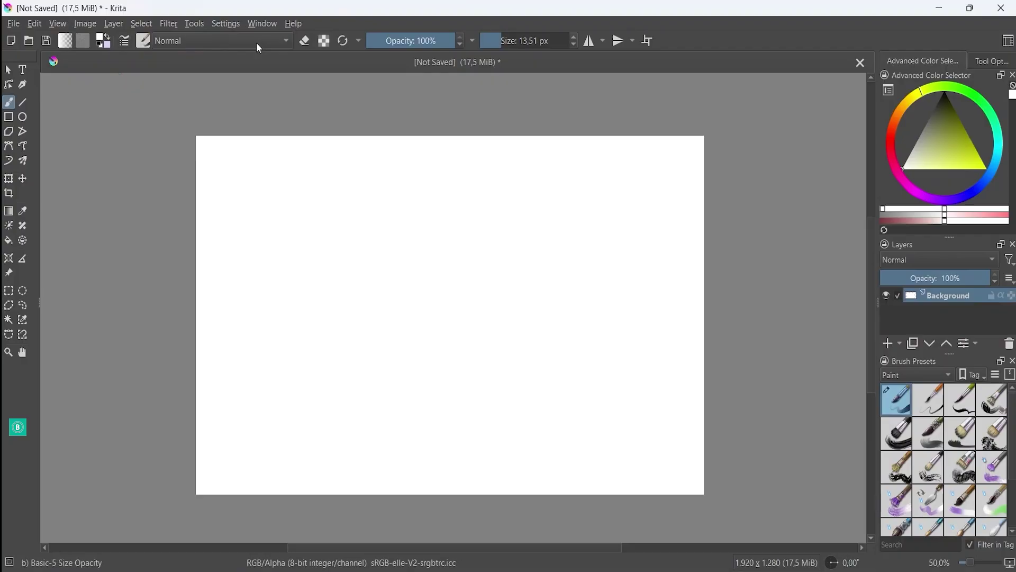
left_click(34, 23)
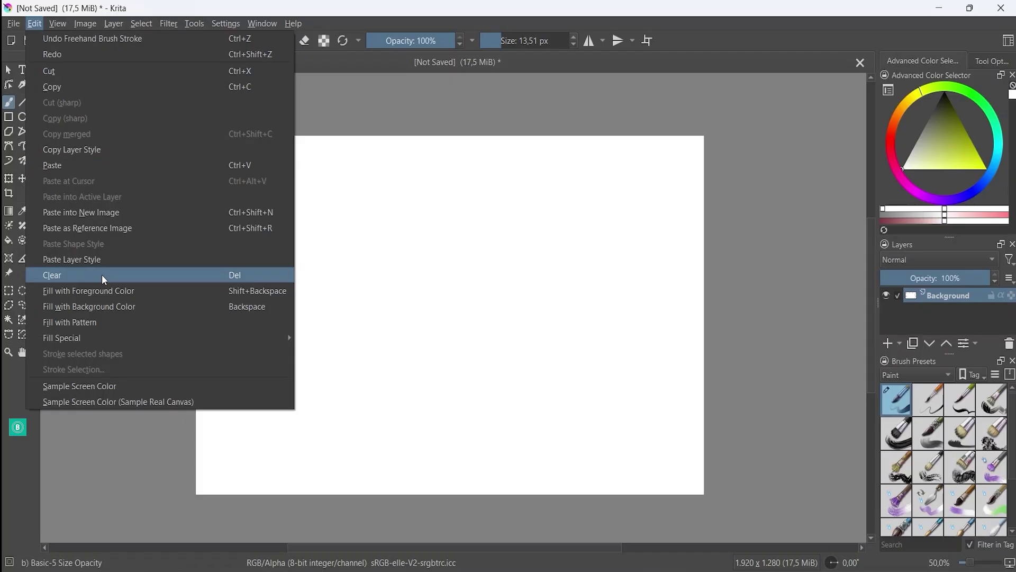
Switch the window to full screen mode and return it to the normal window view
mouse_move(53, 24)
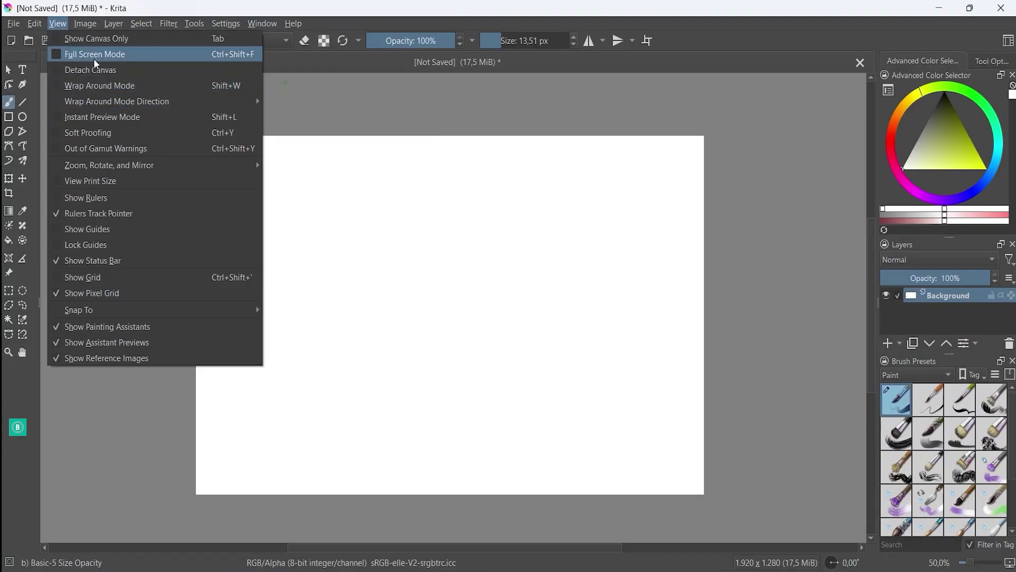
left_click(122, 54)
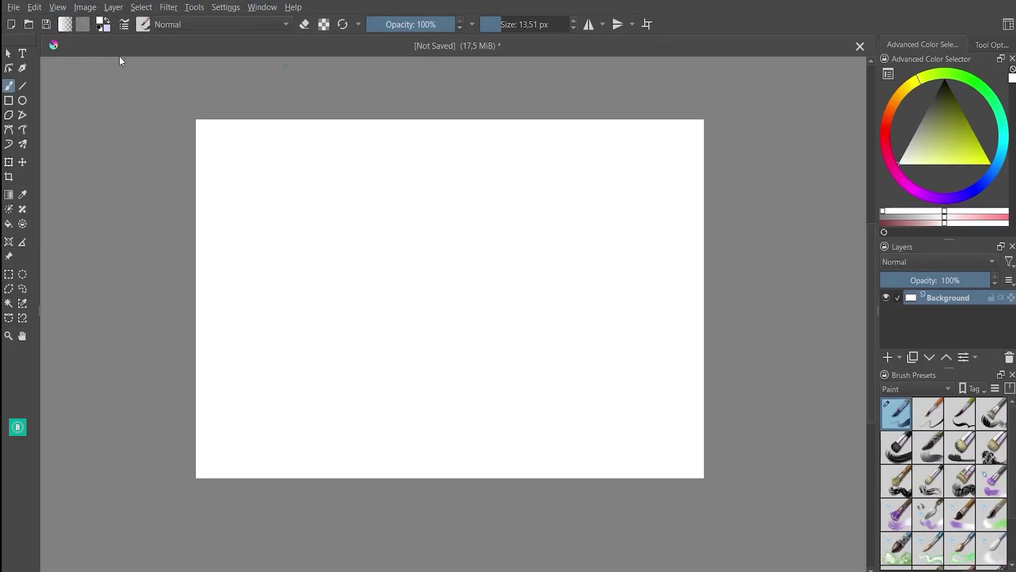
key("ctrl+shift+f")
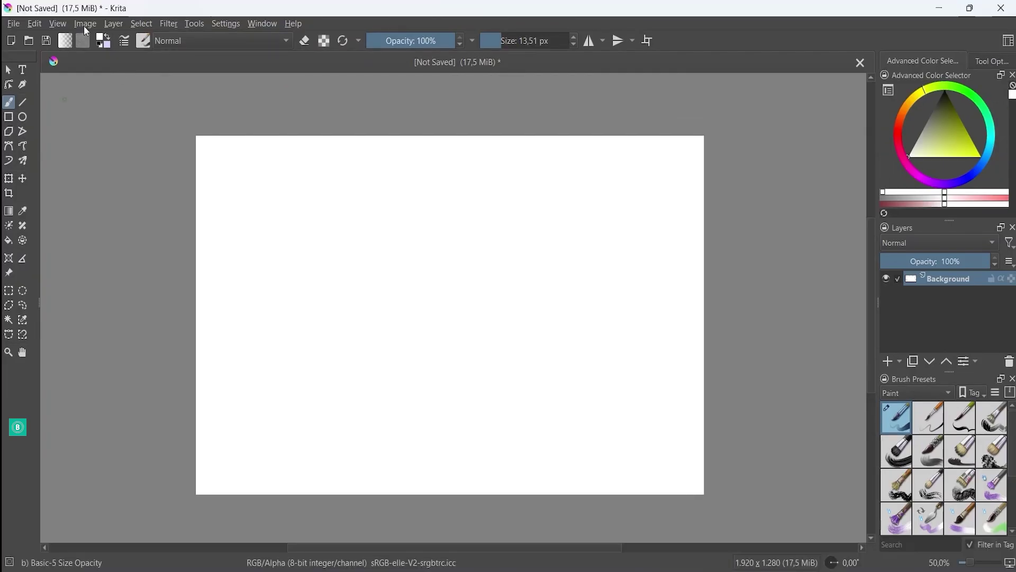
Open the image properties to examine the canvas dimensions and resolution, and close them without changes
left_click(85, 26)
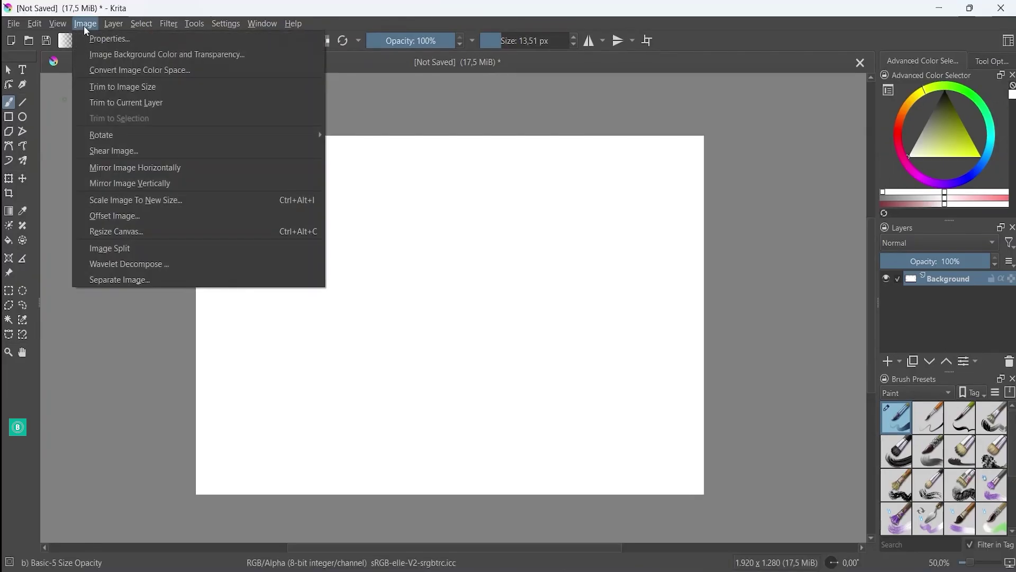
left_click(115, 45)
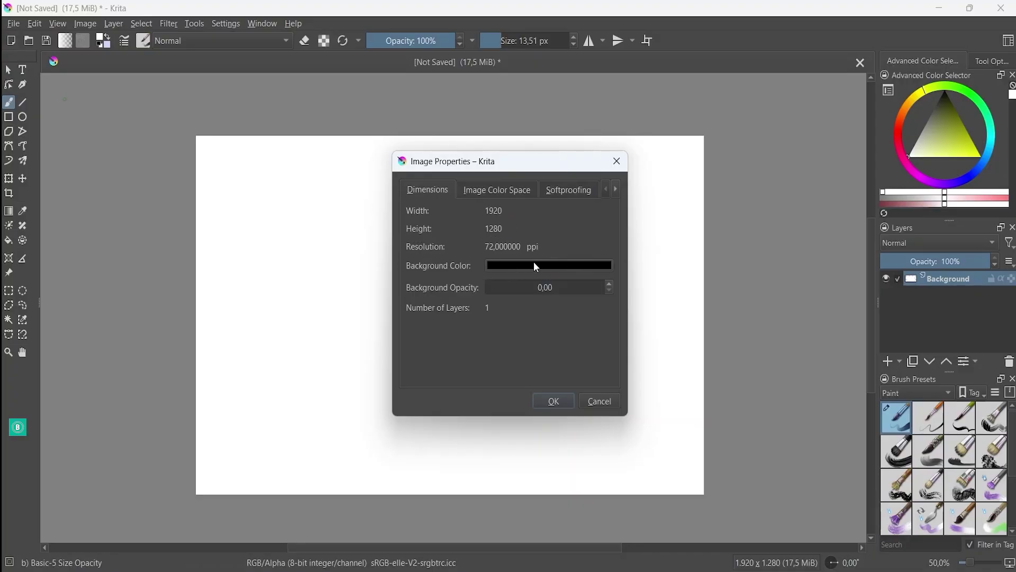
left_click(617, 161)
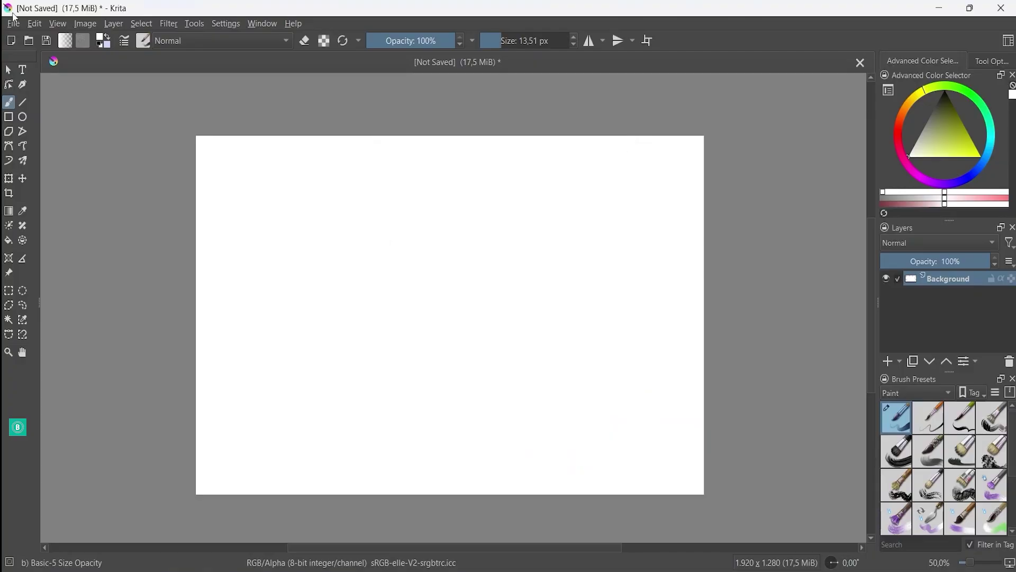
Look over the image rotation options and the Resize Canvas settings, leaving the canvas size as it is
left_click(84, 25)
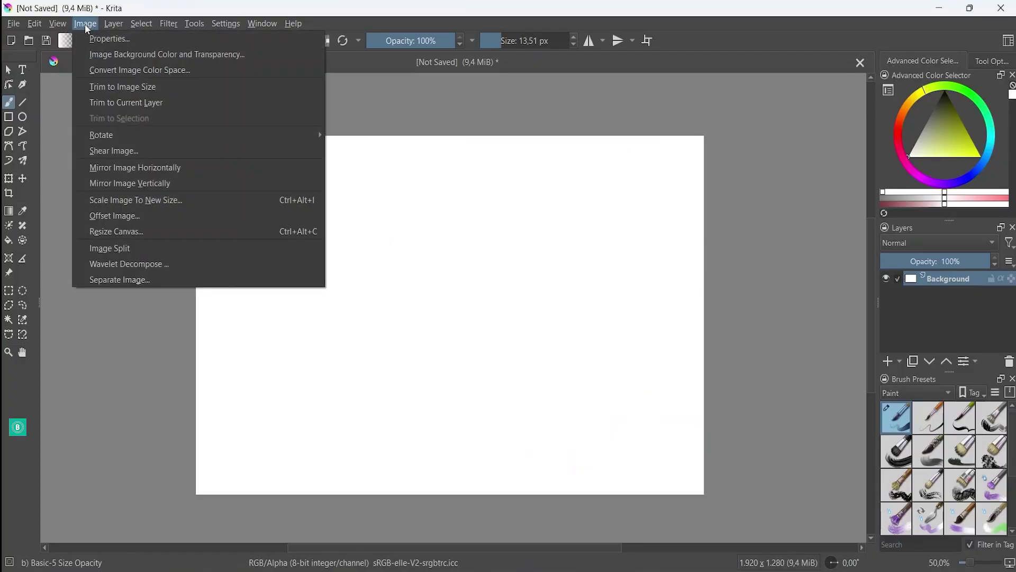
mouse_move(143, 139)
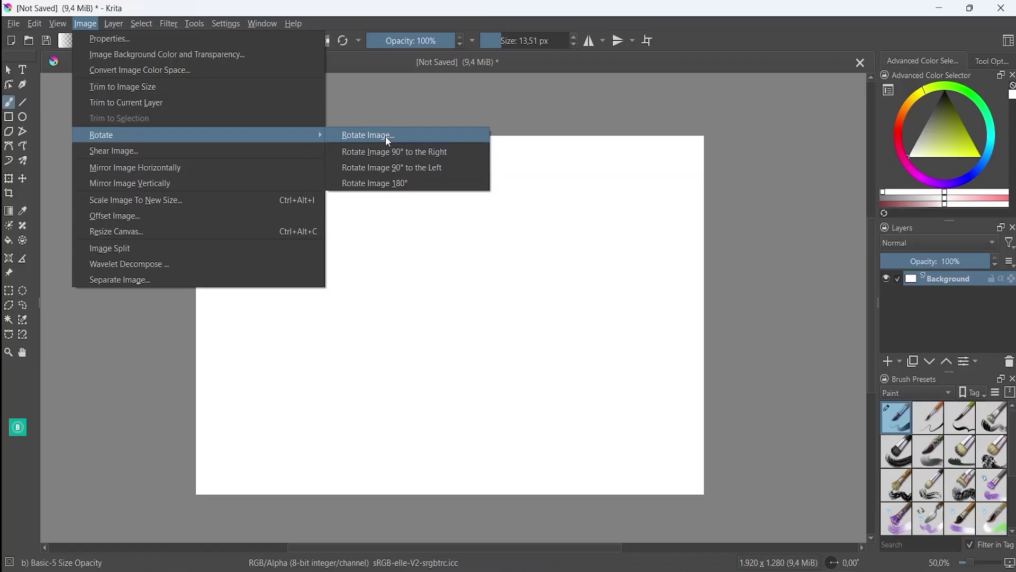
left_click(411, 158)
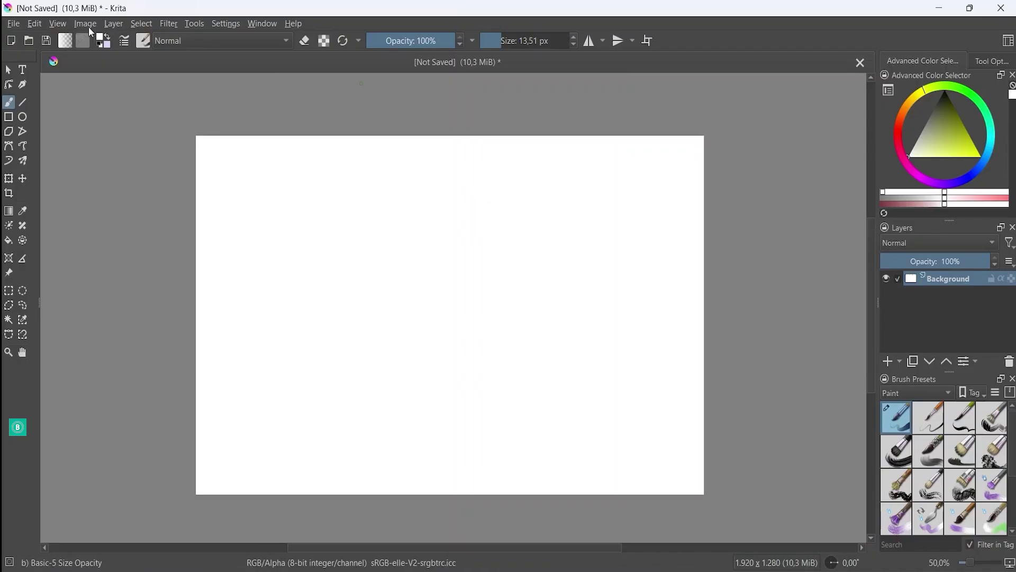
left_click(88, 24)
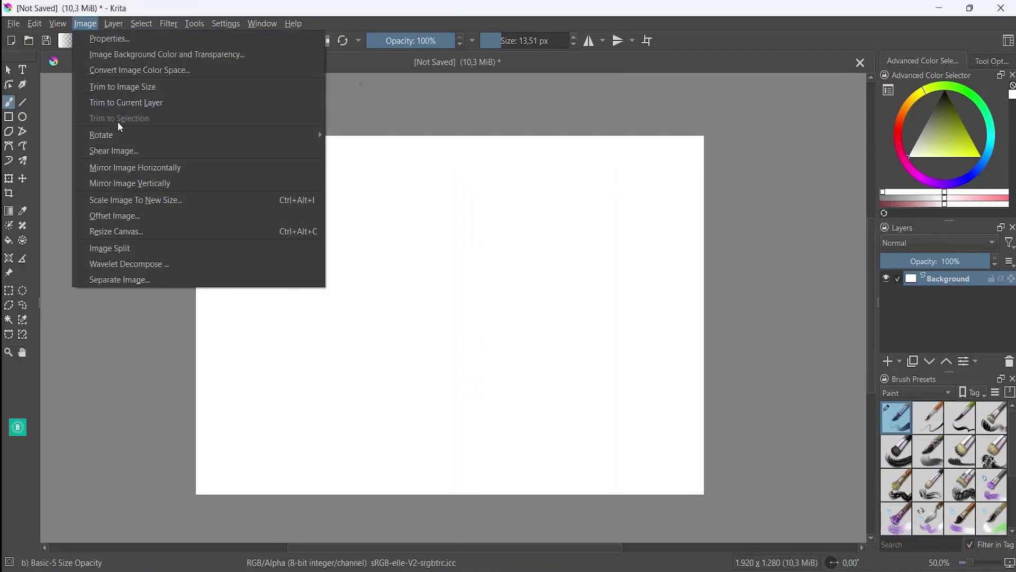
left_click(160, 231)
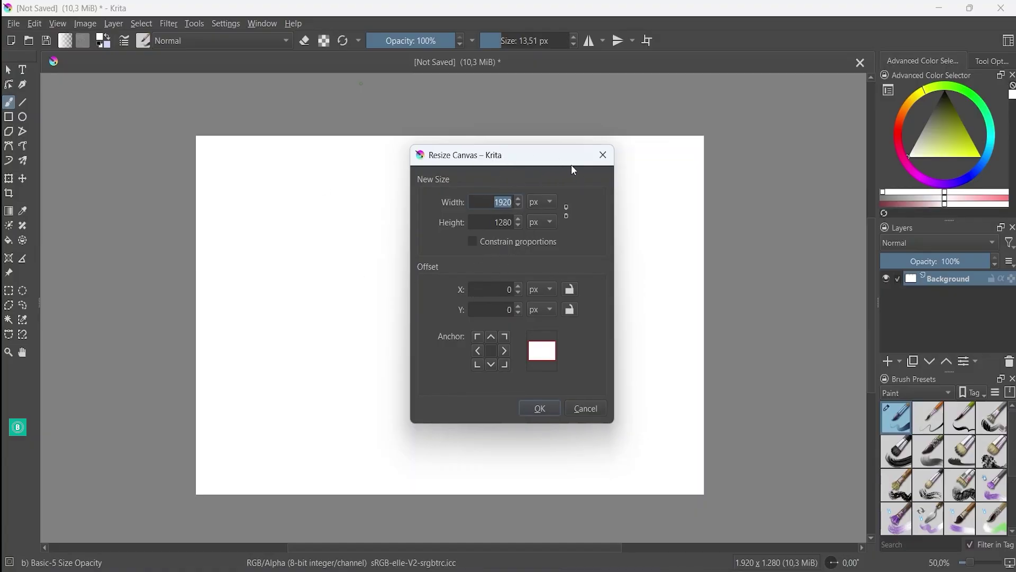
left_click(613, 162)
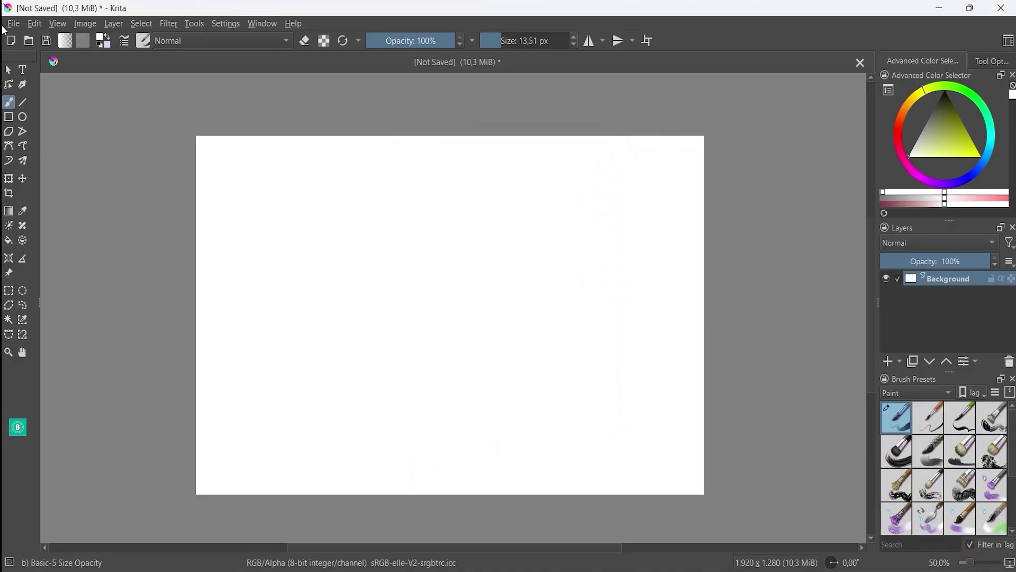
Review the available layer, selection, filter, docker, workspace and help commands without applying any of them
left_click(112, 24)
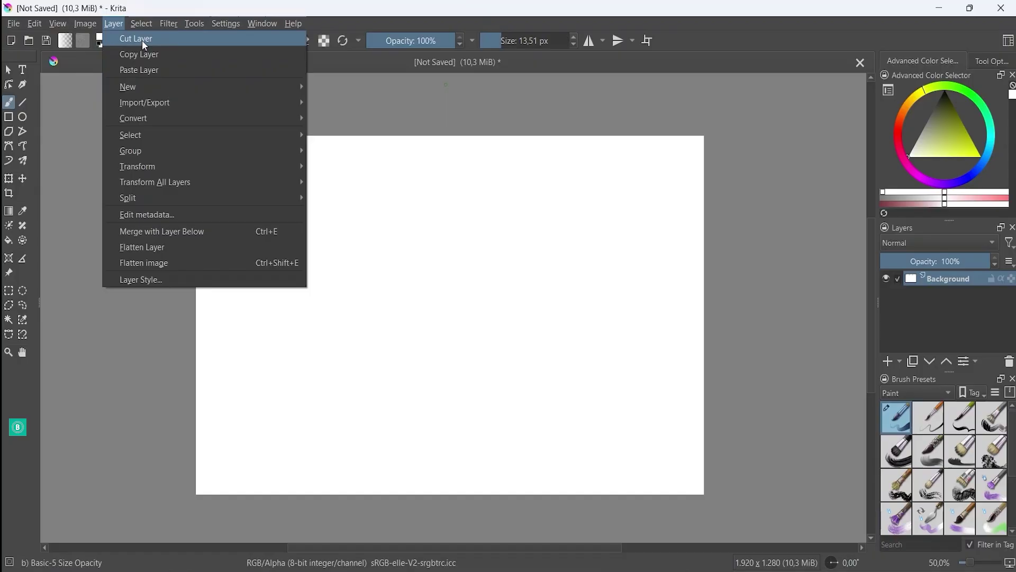
mouse_move(154, 91)
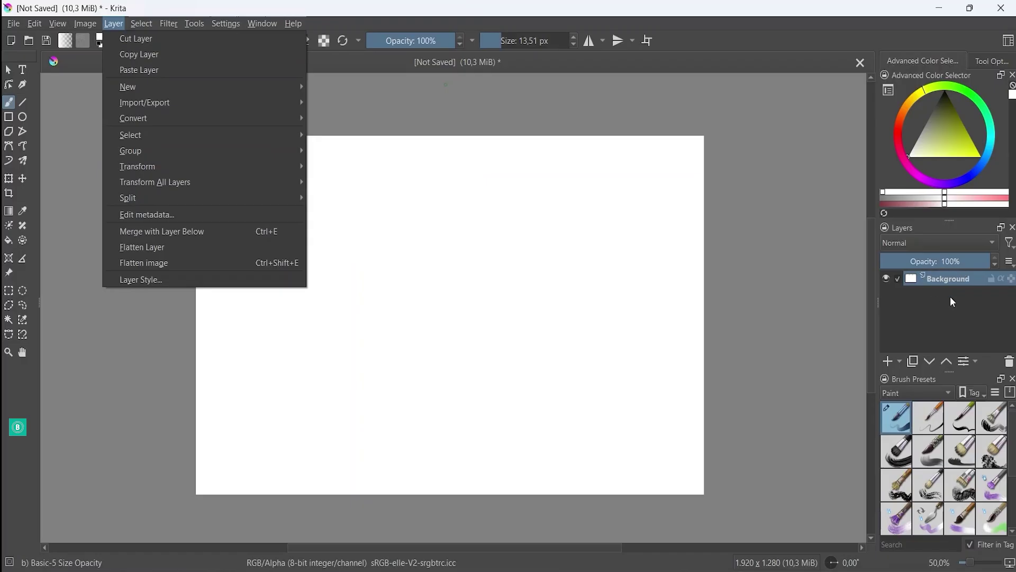
mouse_move(143, 31)
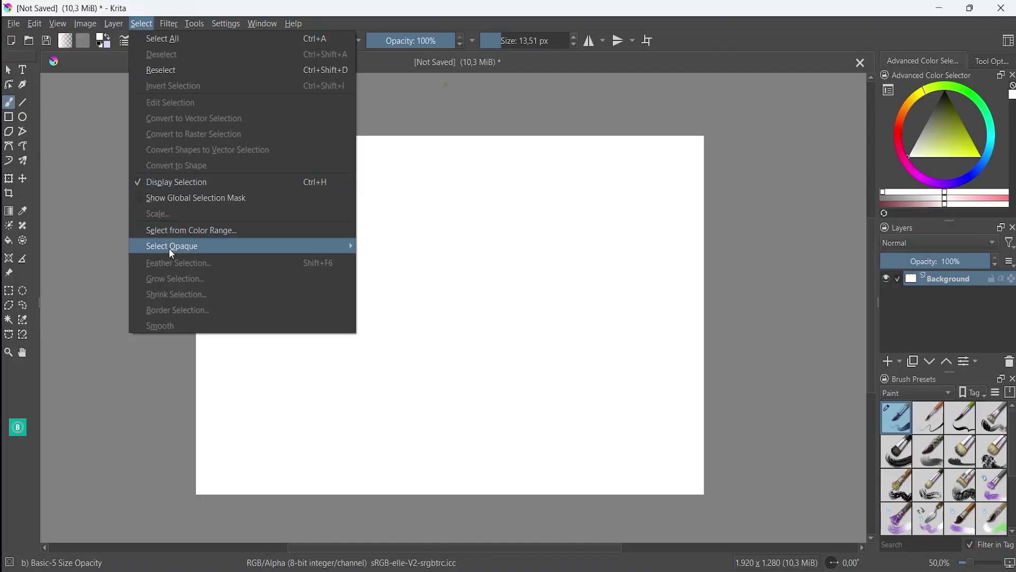
mouse_move(170, 246)
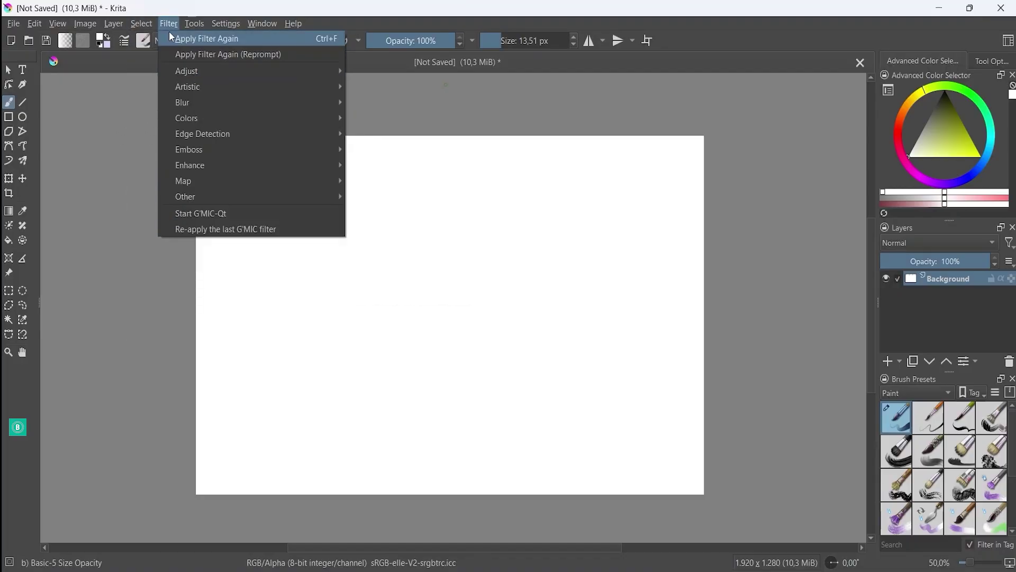
mouse_move(190, 77)
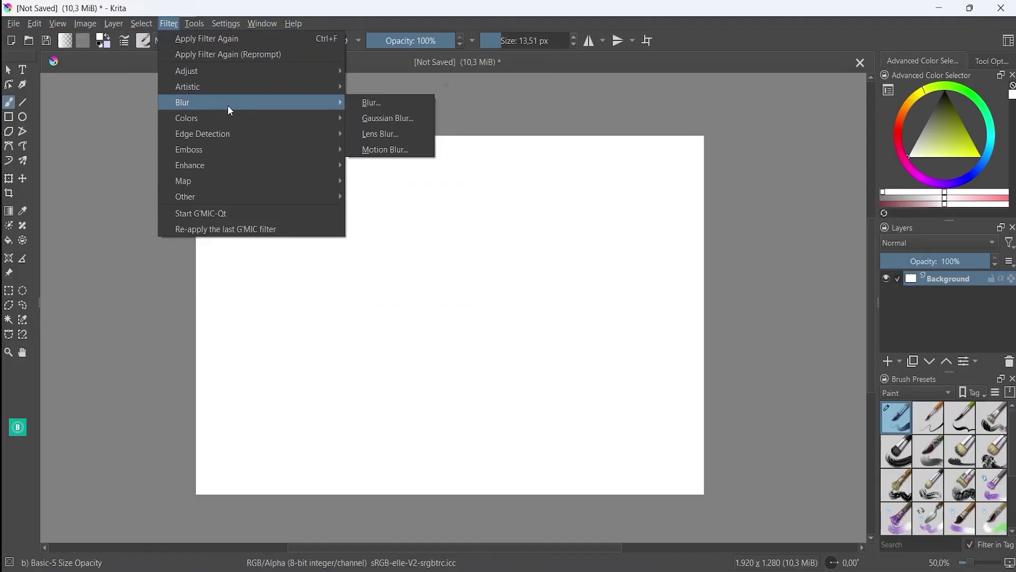
mouse_move(245, 137)
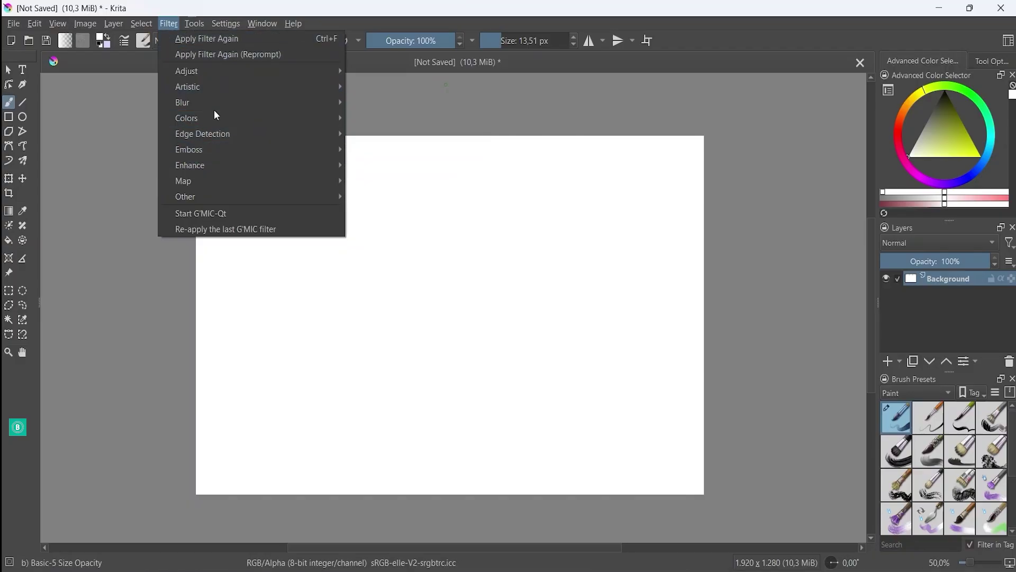
mouse_move(230, 31)
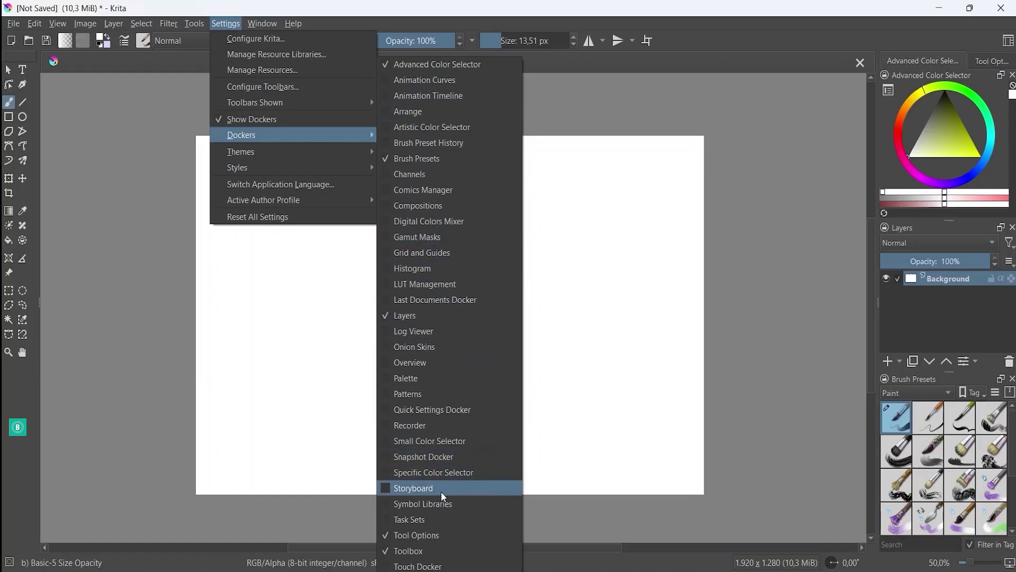
left_click(239, 24)
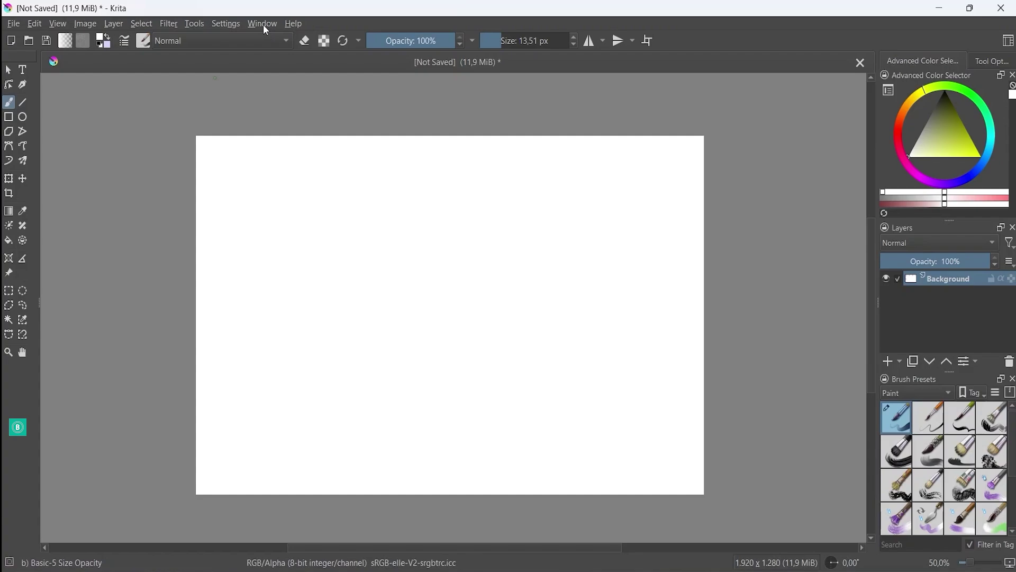
left_click(264, 25)
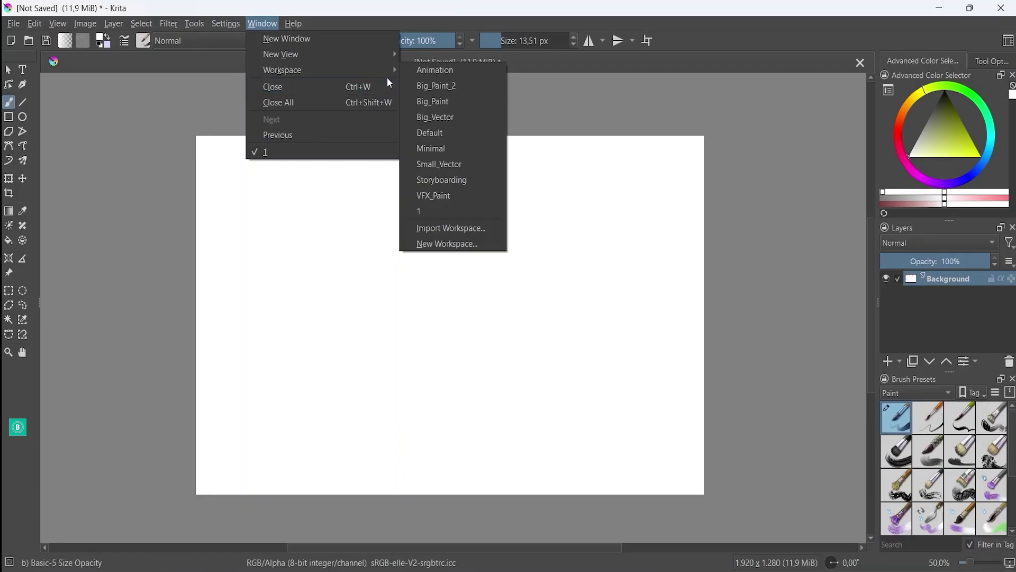
left_click(526, 90)
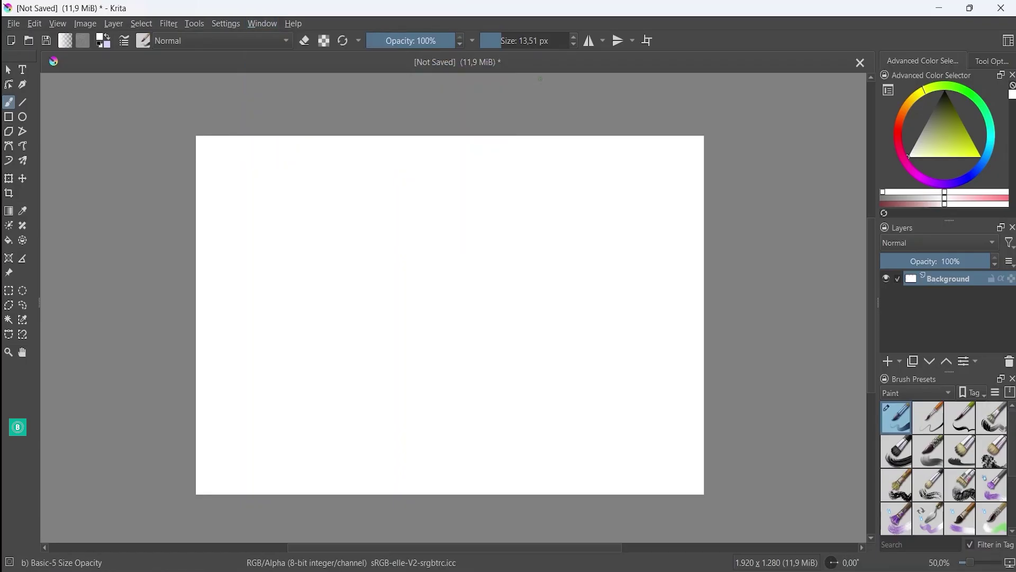
left_click(295, 24)
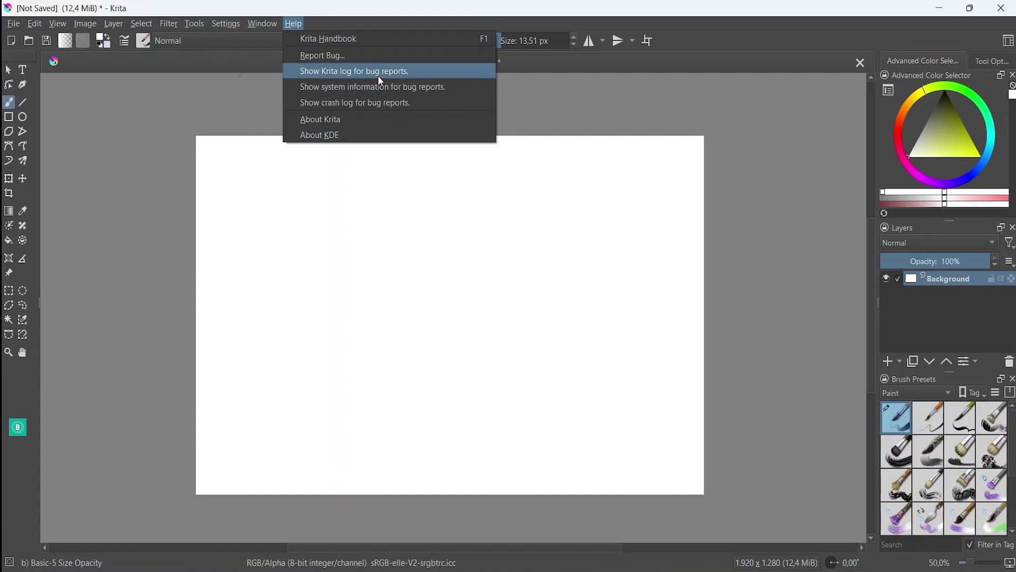
left_click(5, 46)
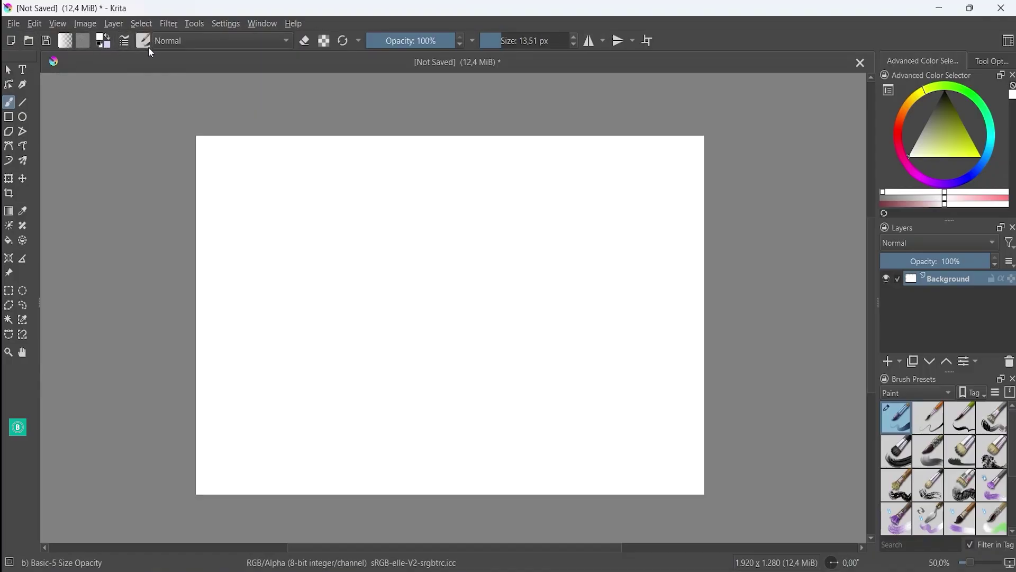
Pick a muted yellow-green as the foreground color, and look over the gradient and pattern presets
left_click(65, 44)
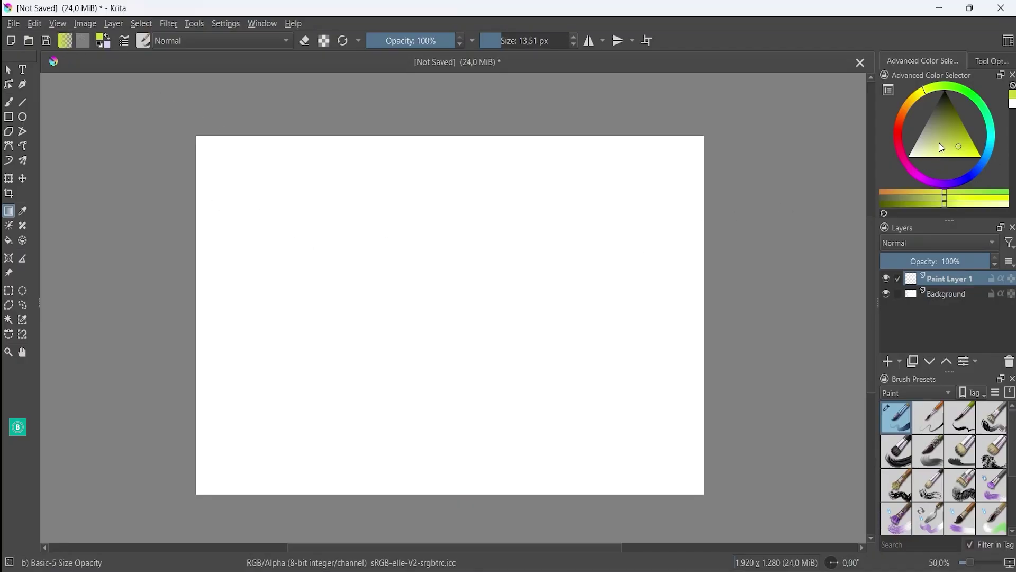
left_click(938, 143)
left_click(65, 41)
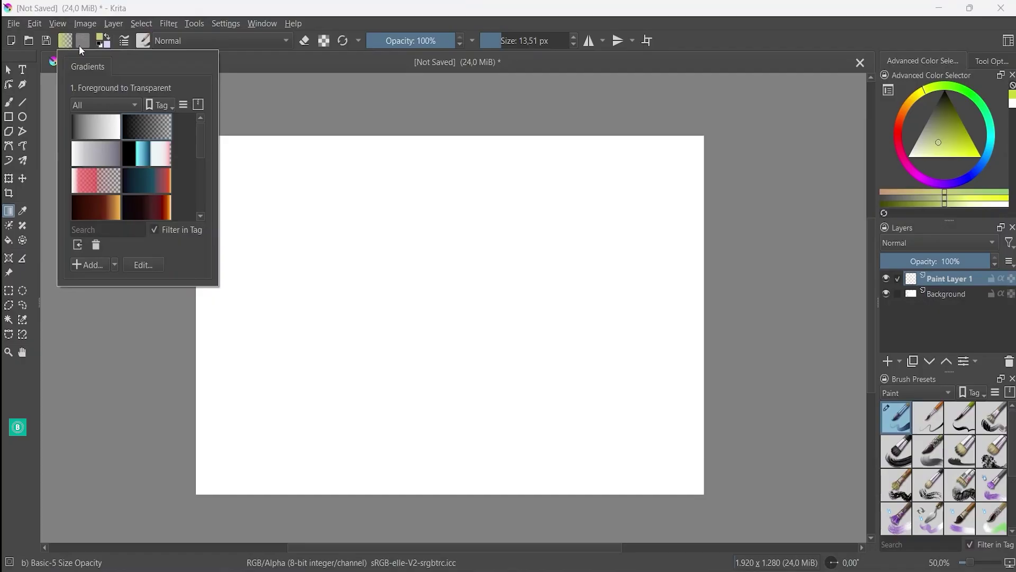
left_click(79, 46)
left_click(80, 47)
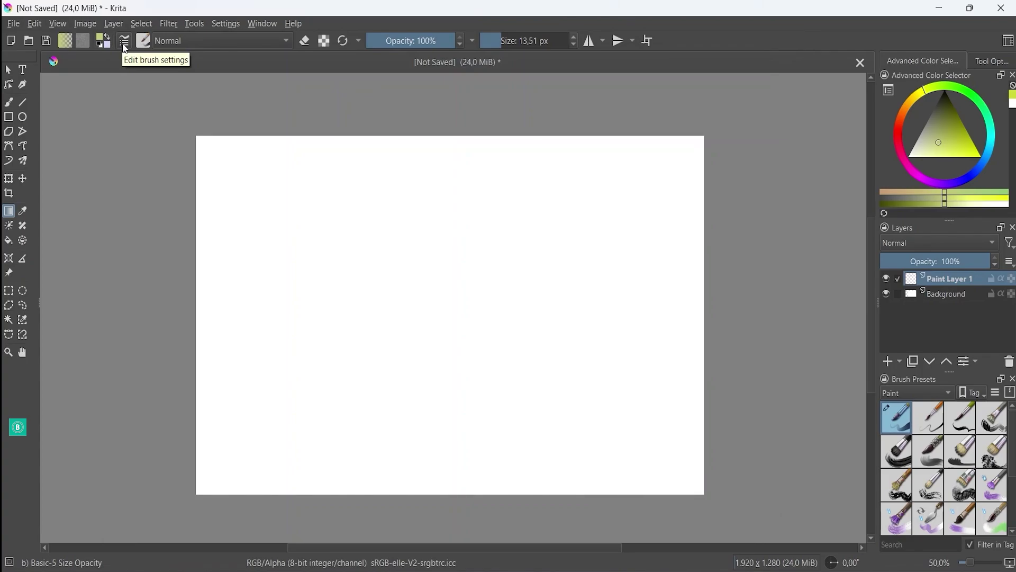
Examine the Basic-5 Size Opacity brush in the brush editor, and browse the full list of brush presets
left_click(125, 41)
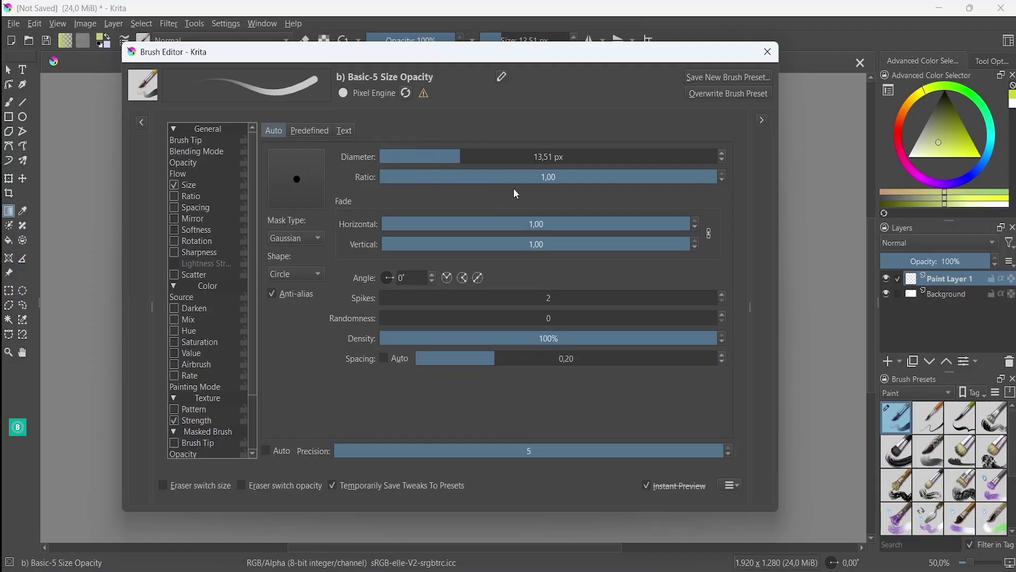
left_click(142, 40)
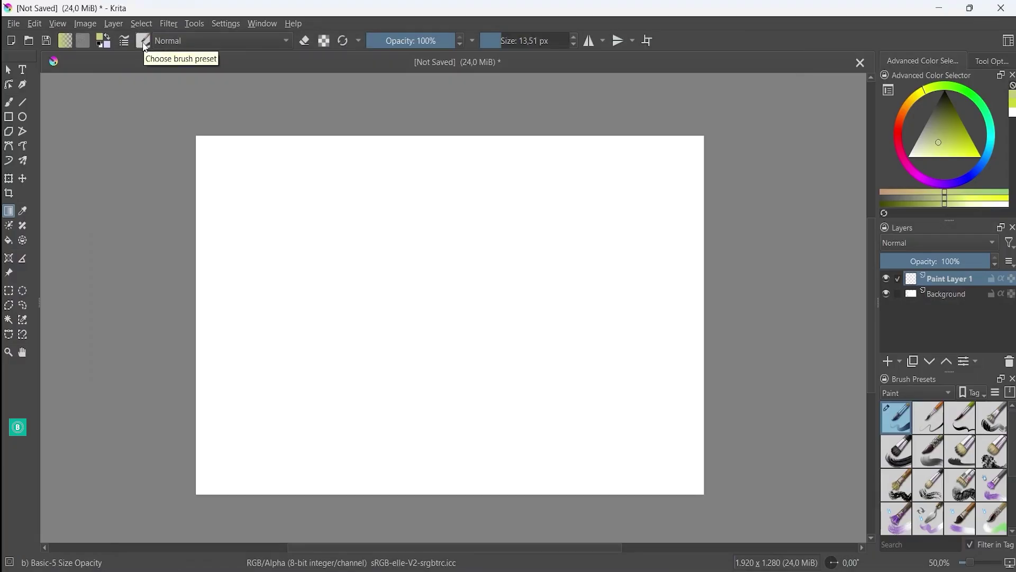
left_click(146, 47)
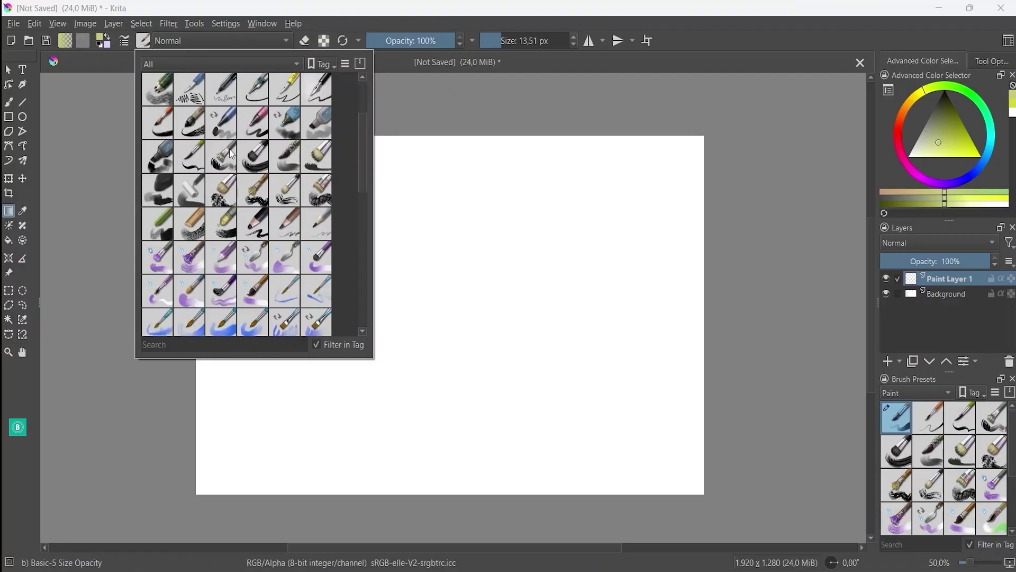
scroll(233, 150, "down", 5)
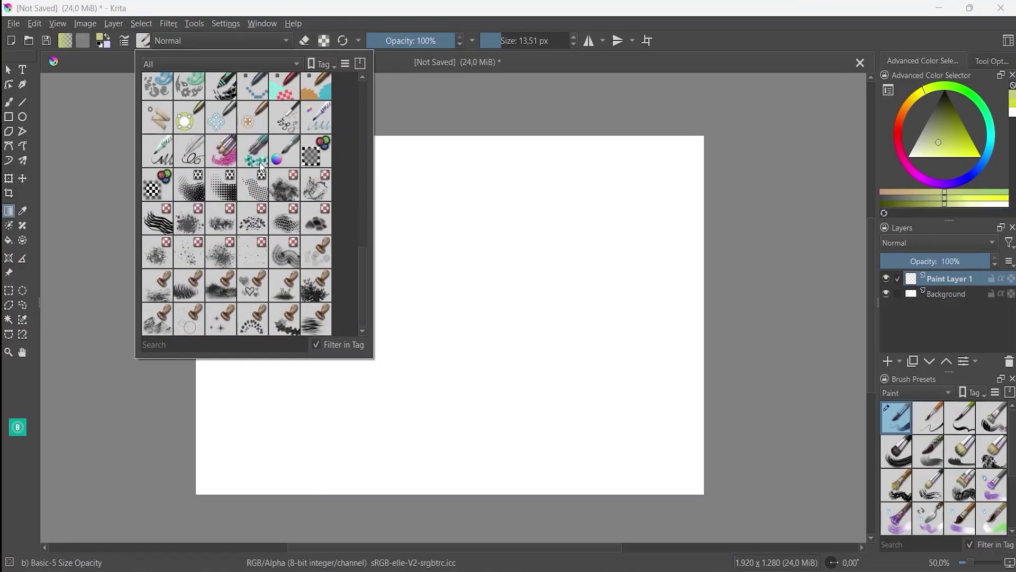
scroll(262, 169, "up", 6)
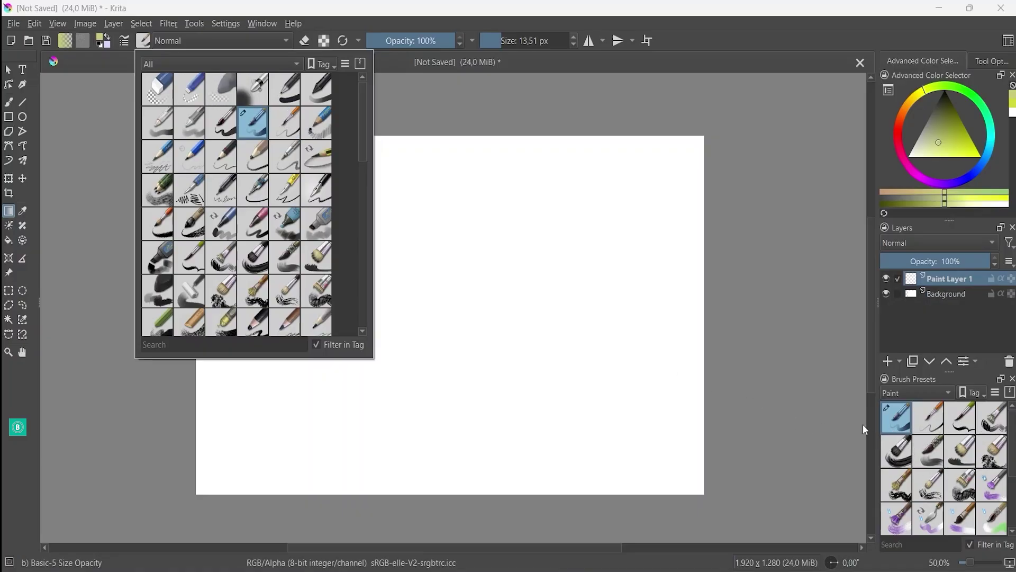
Look over the brush blending modes, including the Favorites group, keeping Normal mode
left_click(455, 99)
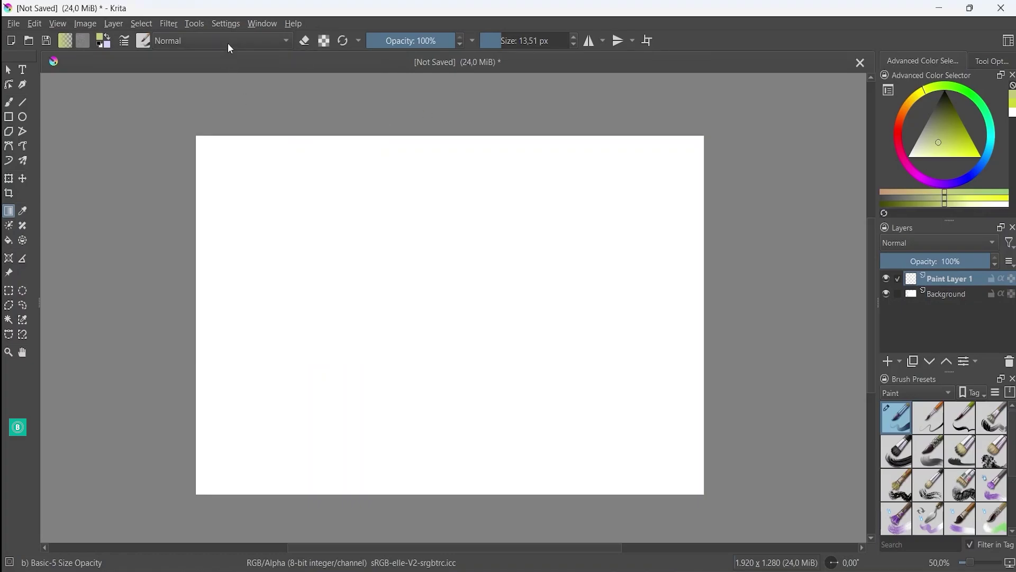
left_click(229, 44)
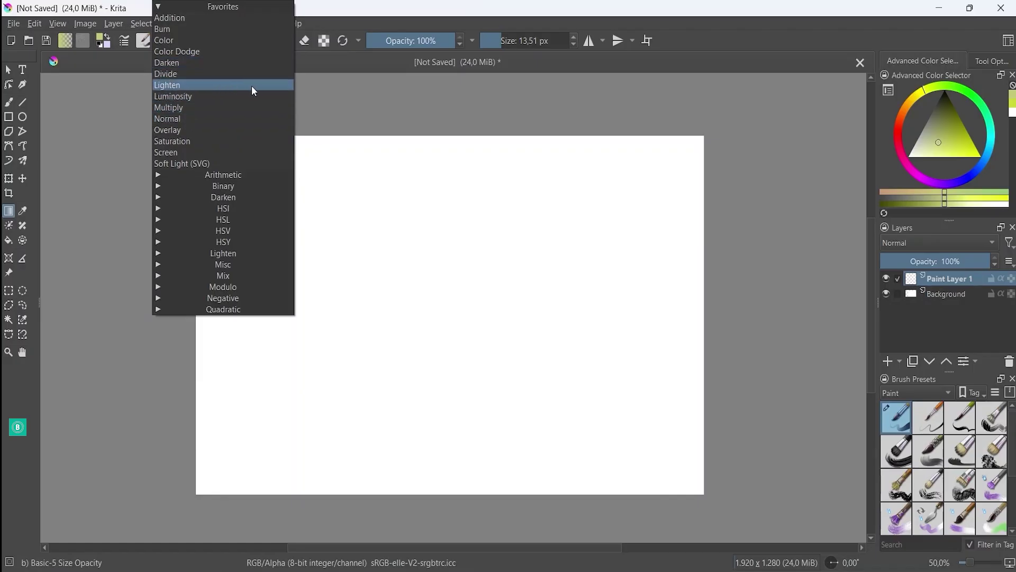
key("Escape")
Set the Freehand Brush size to about 230 px and stamp five separate yellow-green circles on the canvas
key("b")
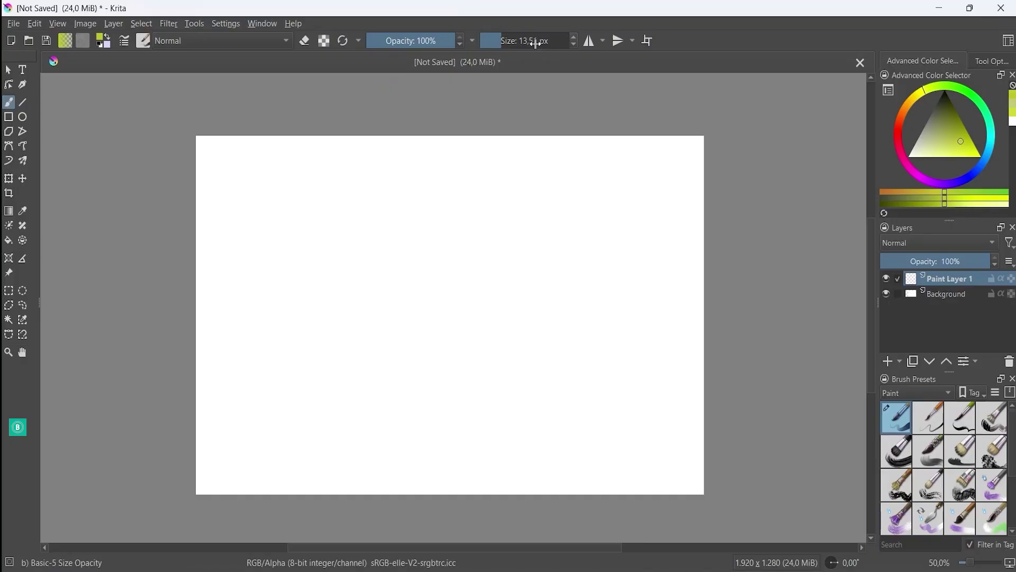
left_click_drag(516, 41, 536, 41)
left_click(327, 231)
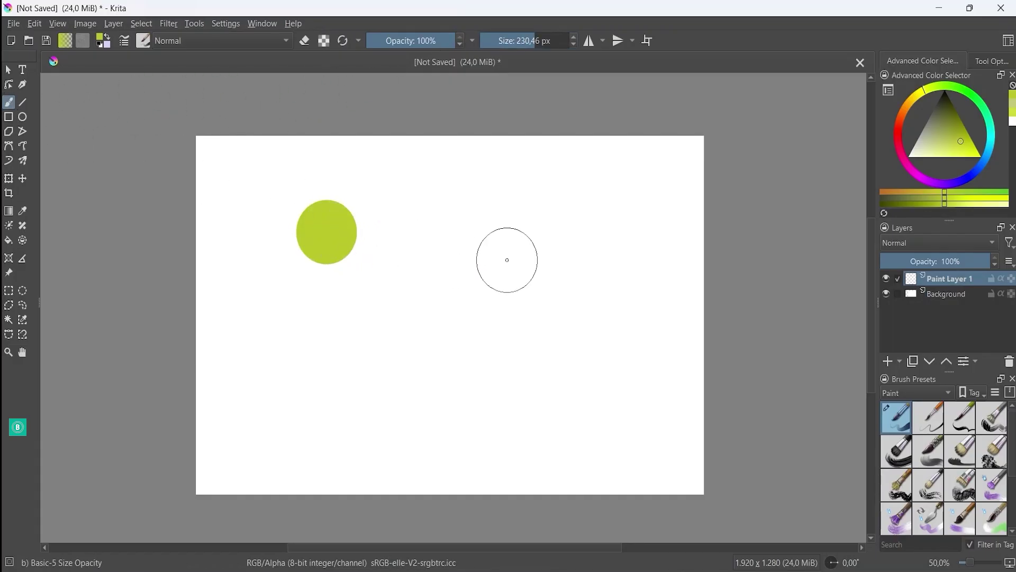
left_click(479, 245)
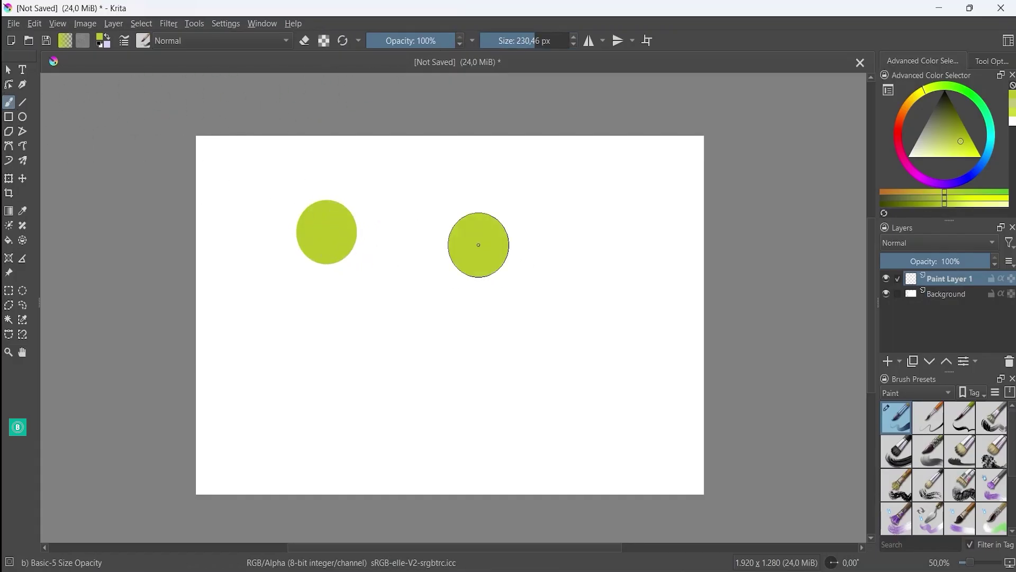
left_click(578, 213)
left_click(545, 316)
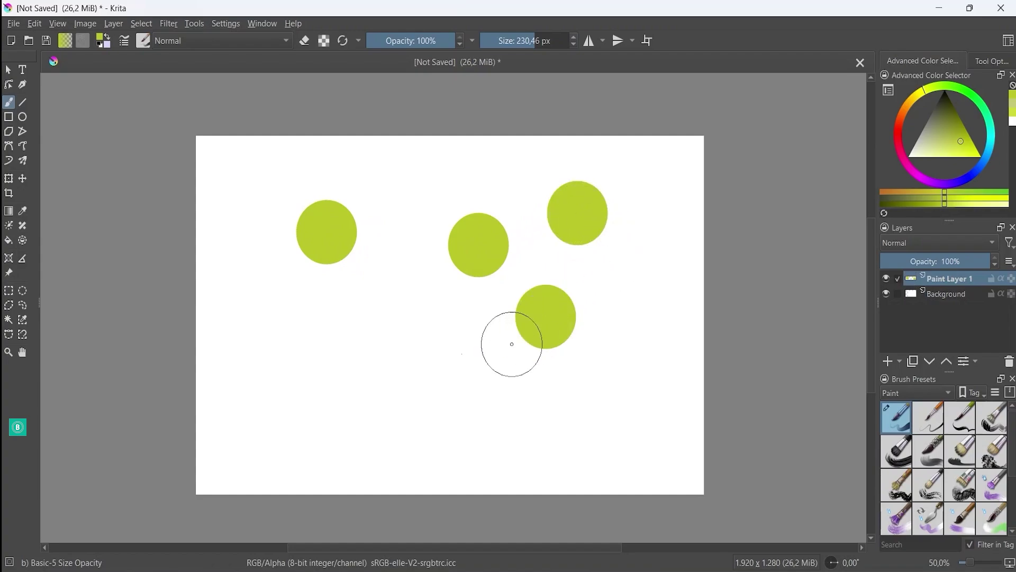
left_click(386, 353)
Reduce the brush size to about 15.6 px and stamp a few small dots between the large circles
left_click_drag(526, 41, 487, 40)
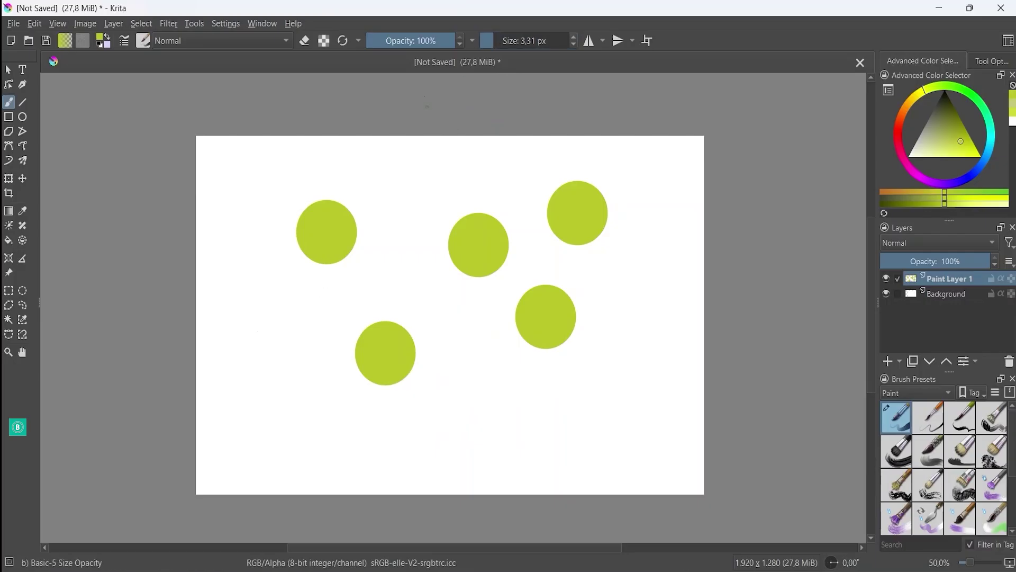
left_click_drag(497, 40, 504, 45)
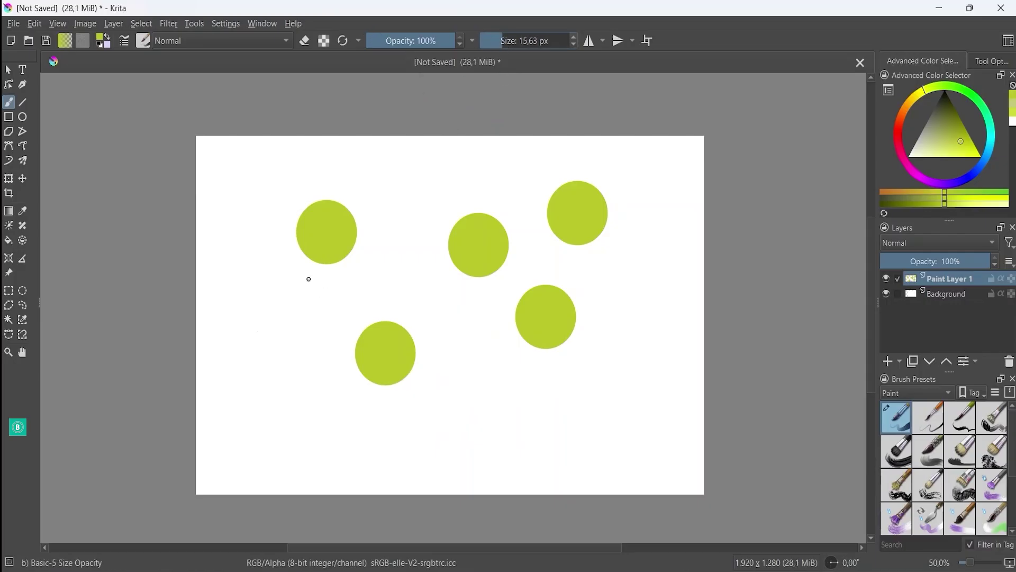
left_click(293, 314)
left_click(357, 286)
key("ctrl")
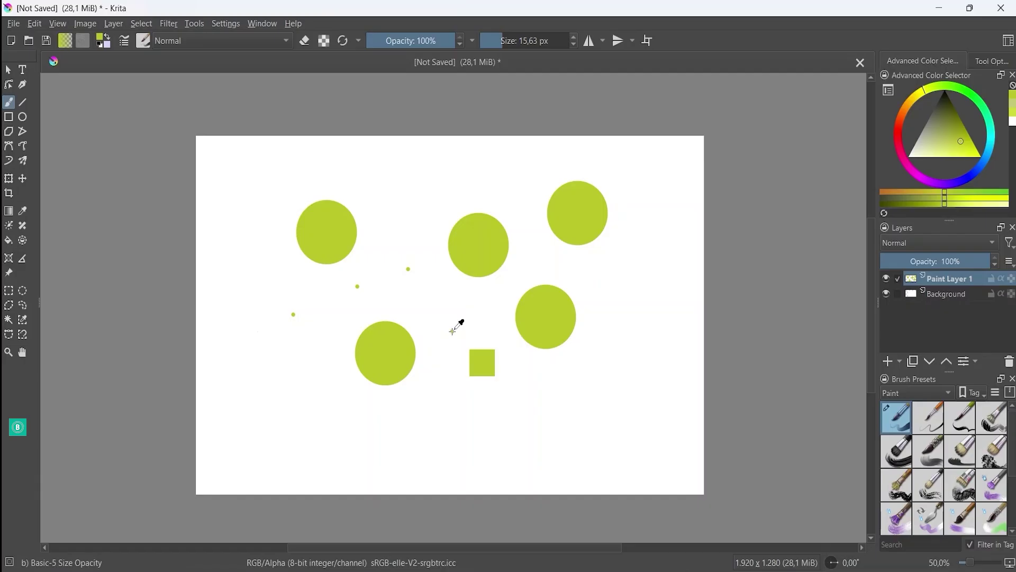
Undo all the painted circles and dots, and redo them one by one
key("ctrl+z")
key("ctrl+z")
key("ctrl+z")
key("ctrl+z")
key("ctrl+z")
key("ctrl+z")
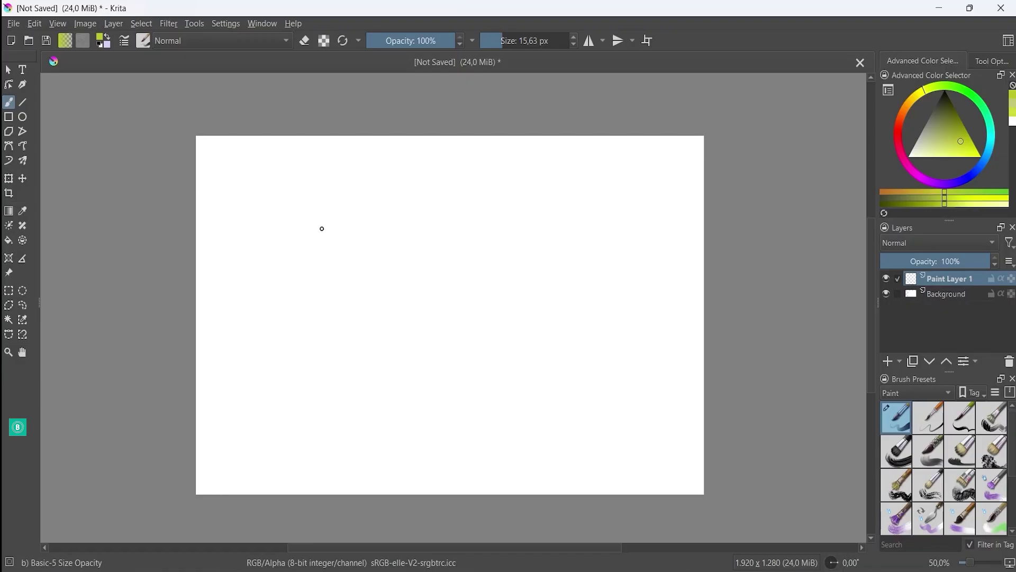
key("ctrl+shift+z")
key("ctrl+shift+z")
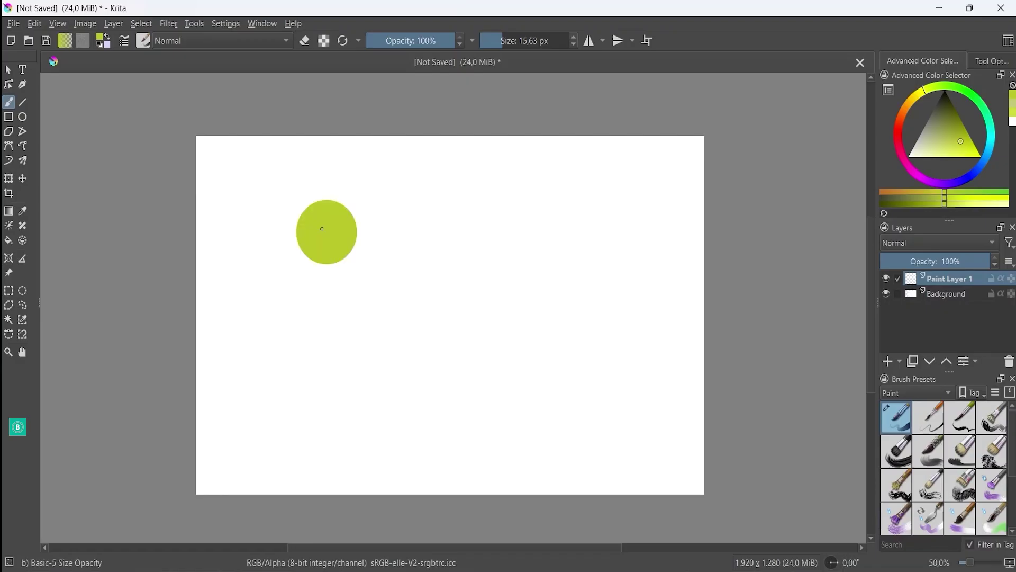
key("ctrl+shift+z")
key("ctrl+shift+z")
key("ctrl+shift+z")
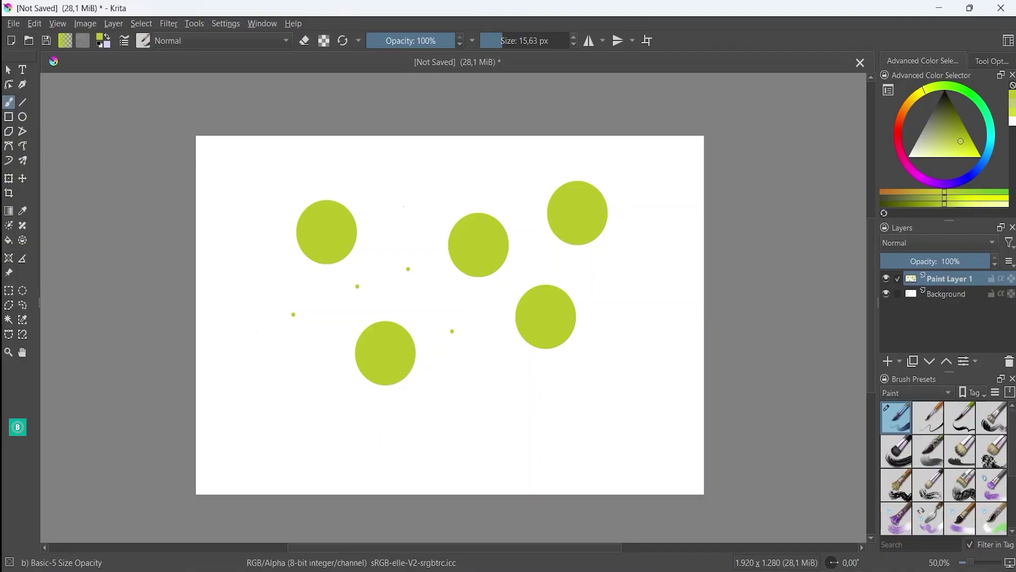
Clear all the circles and dots from Paint Layer 1
left_click(35, 26)
left_click(72, 277)
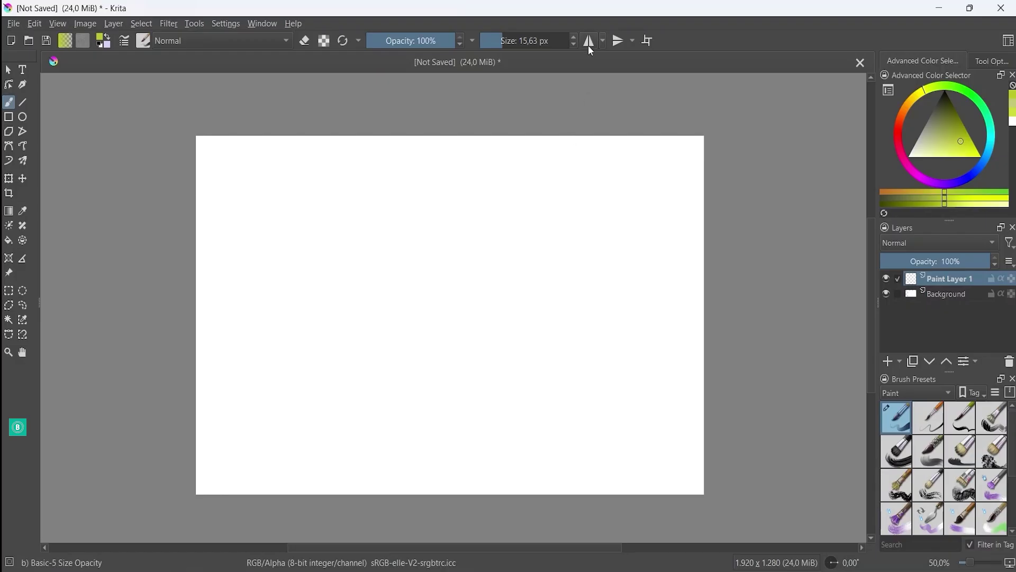
Turn on horizontal mirroring and paint a symmetrical dragonfly-like figure with a wavy body, spread wings and a head
left_click(604, 42)
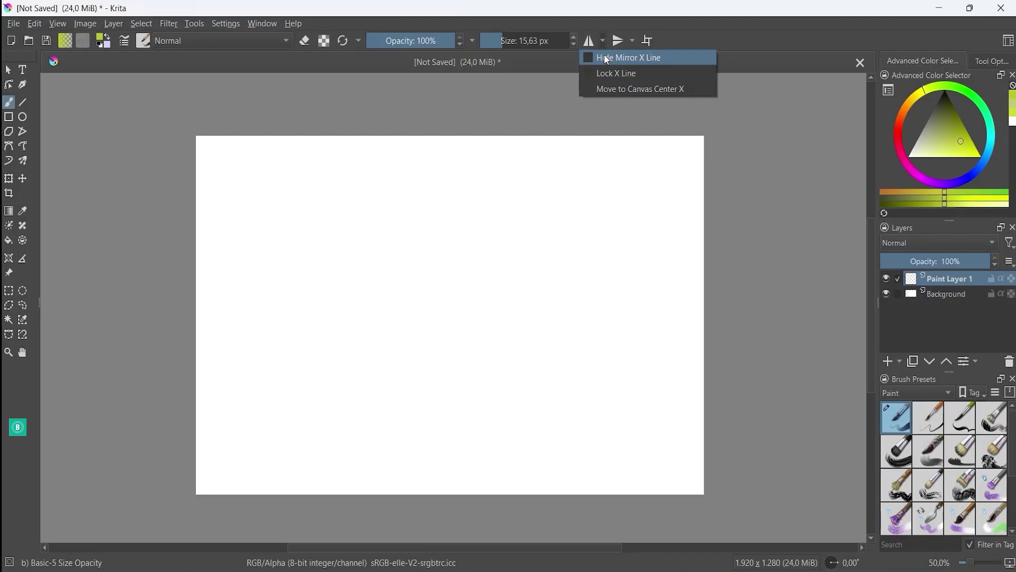
left_click(604, 56)
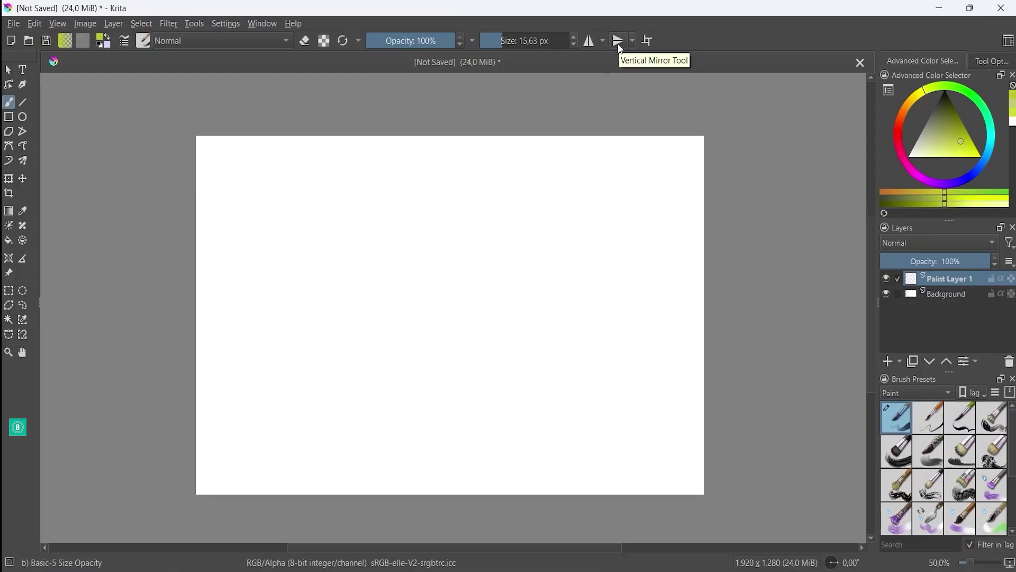
left_click(591, 46)
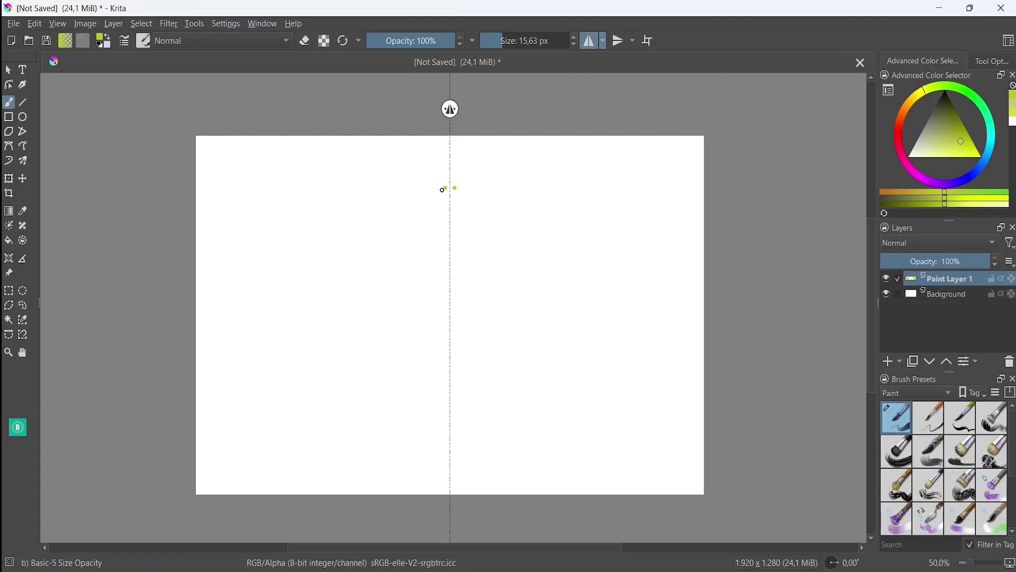
mouse_move(445, 189)
left_mouse_down()
mouse_move(381, 239)
mouse_move(426, 282)
mouse_move(438, 316)
mouse_move(416, 353)
mouse_move(439, 398)
mouse_move(444, 491)
left_mouse_up()
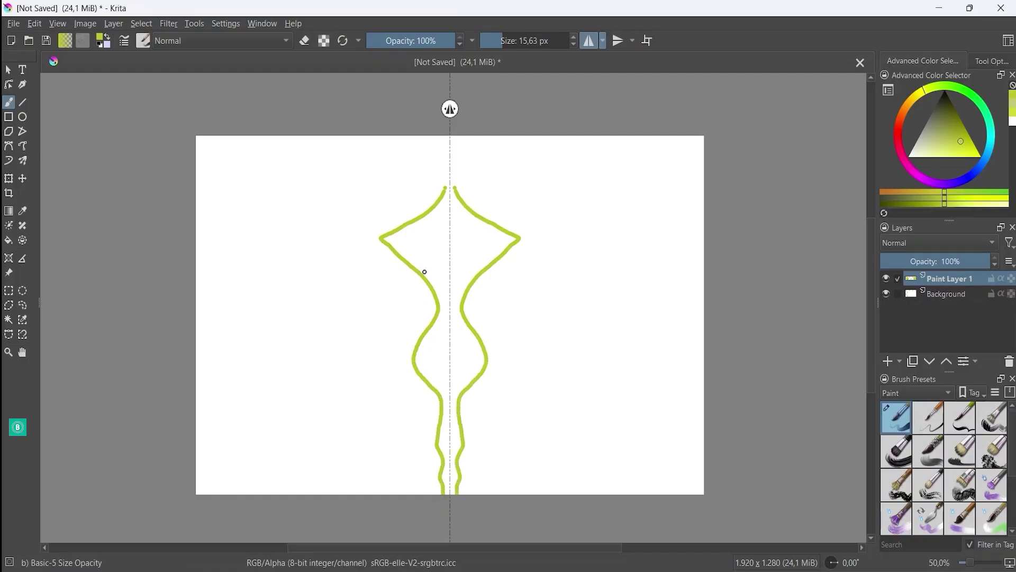
mouse_move(422, 275)
left_mouse_down()
mouse_move(323, 282)
mouse_move(242, 242)
mouse_move(216, 206)
mouse_move(196, 120)
left_mouse_up()
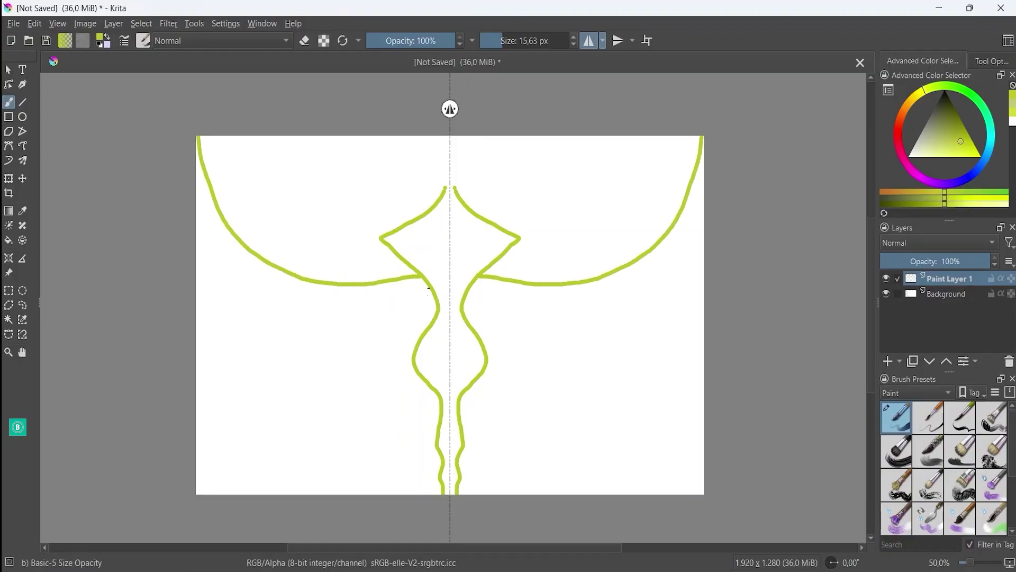
mouse_move(435, 294)
left_mouse_down()
mouse_move(355, 313)
mouse_move(251, 372)
mouse_move(194, 376)
left_mouse_up()
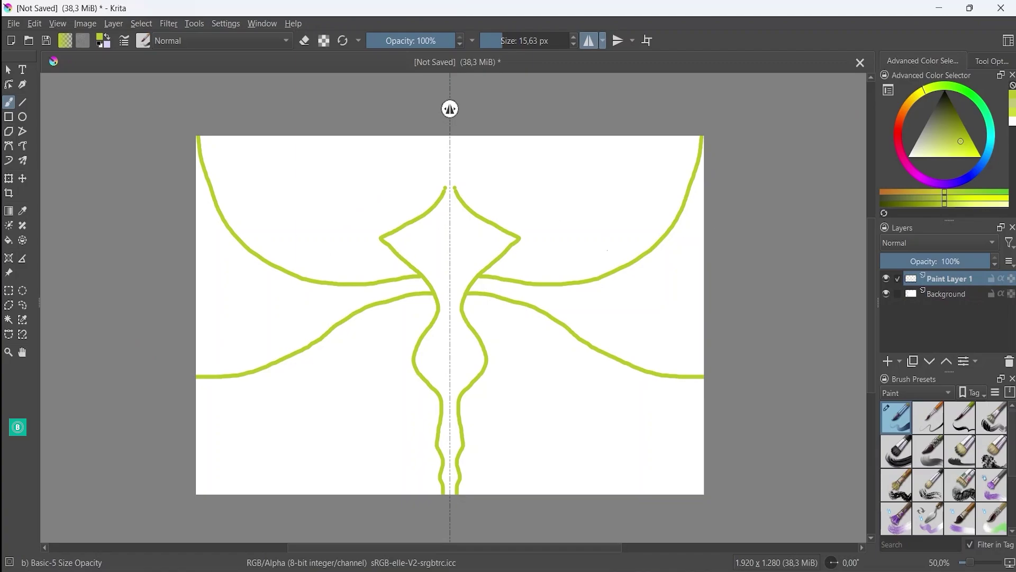
left_click_drag(446, 188, 431, 136)
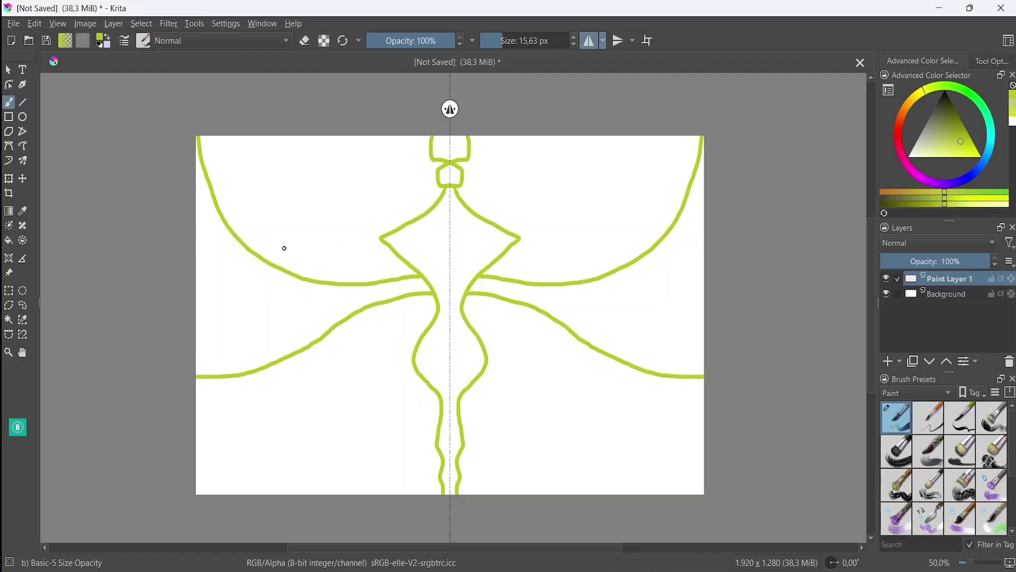
Turn off horizontal mirroring and clear the mirrored drawing from Paint Layer 1
left_click(591, 43)
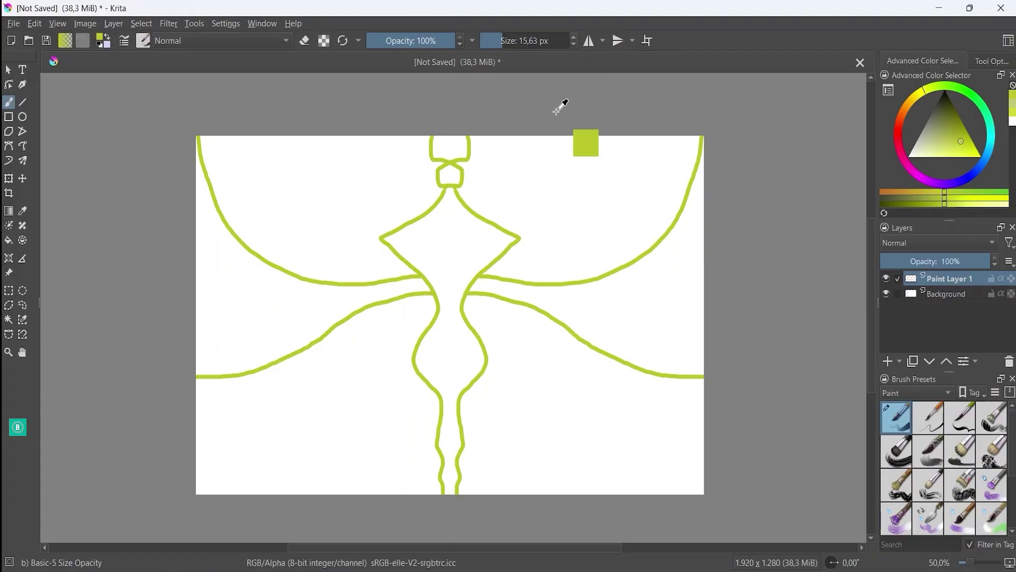
left_click(33, 25)
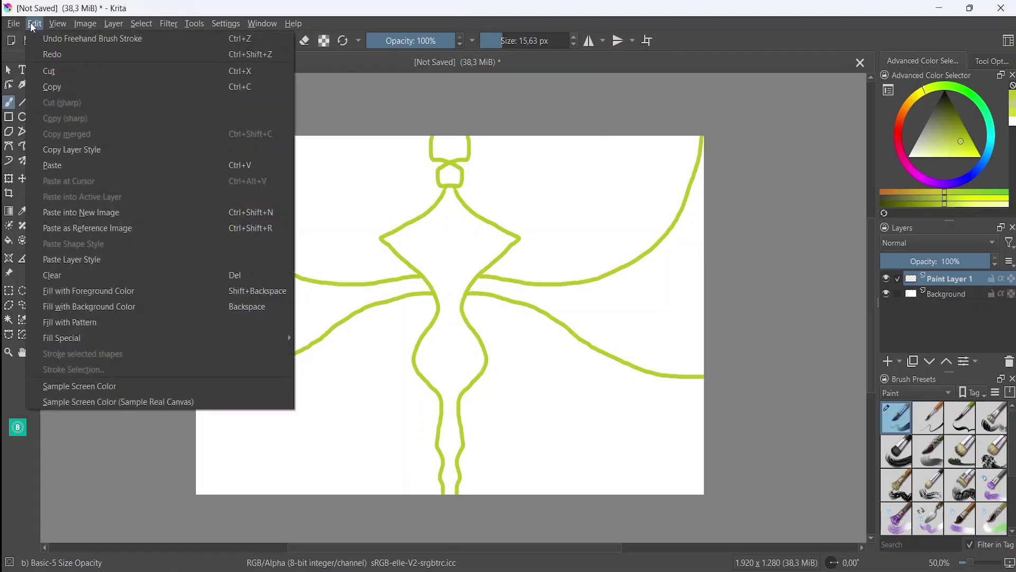
left_click(71, 274)
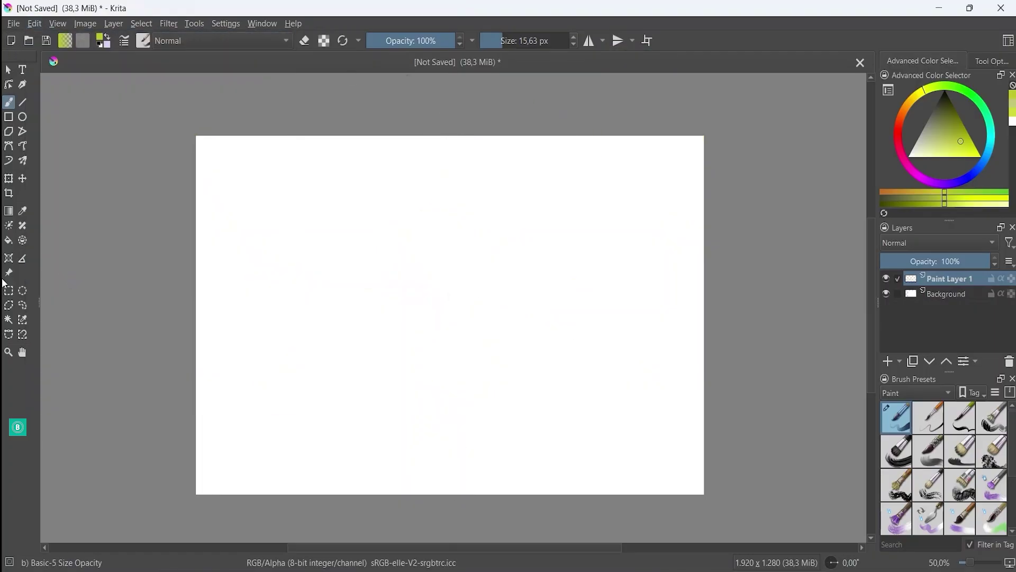
Try wrap-around mode on the blank canvas, and switch it off again
left_click(650, 42)
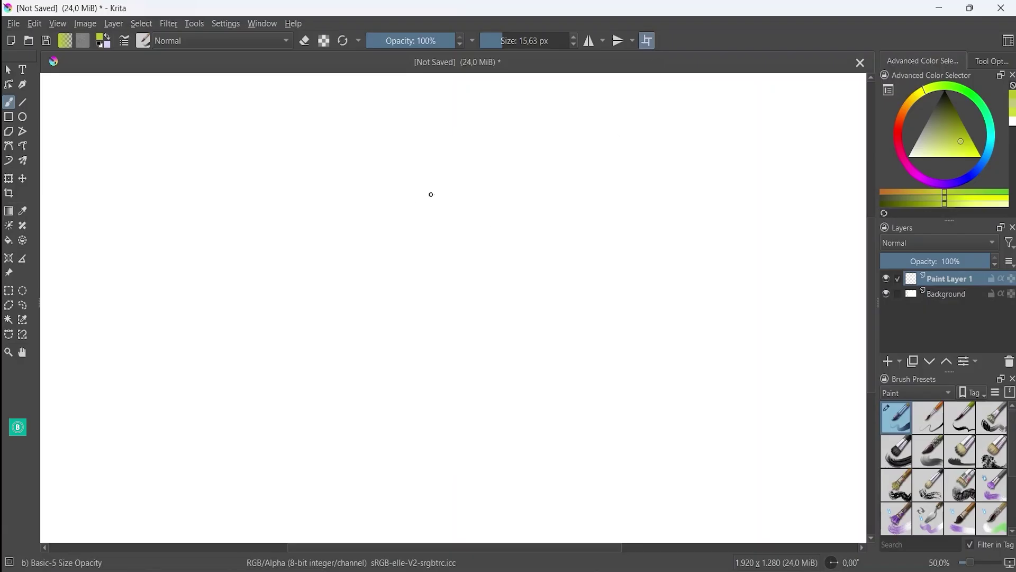
left_click_drag(767, 173, 783, 157)
left_click(646, 42)
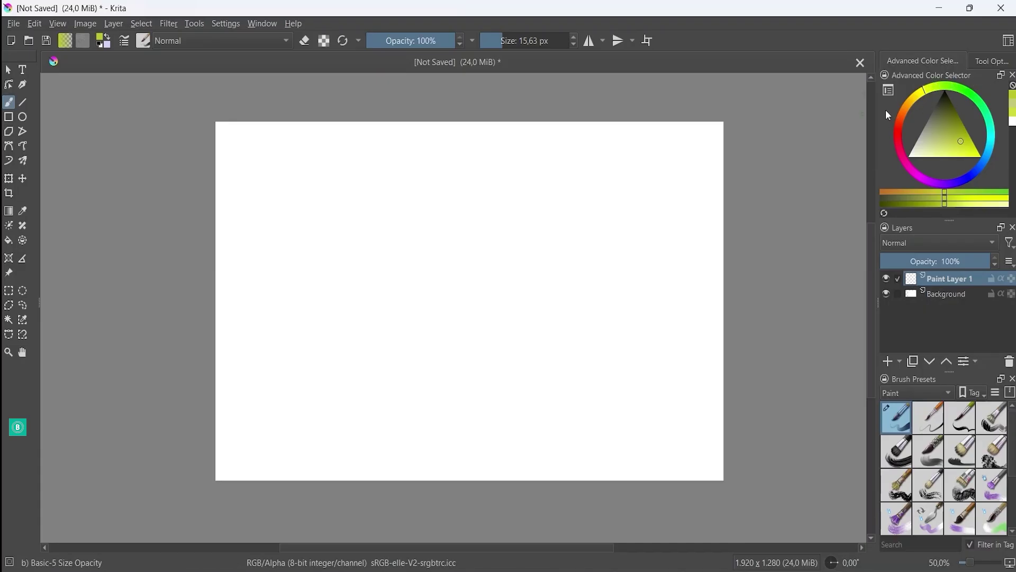
Stack the Tool Options docker beneath the color selector, and dock the toolbox above the canvas as a slim strip
left_click_drag(916, 76, 960, 85)
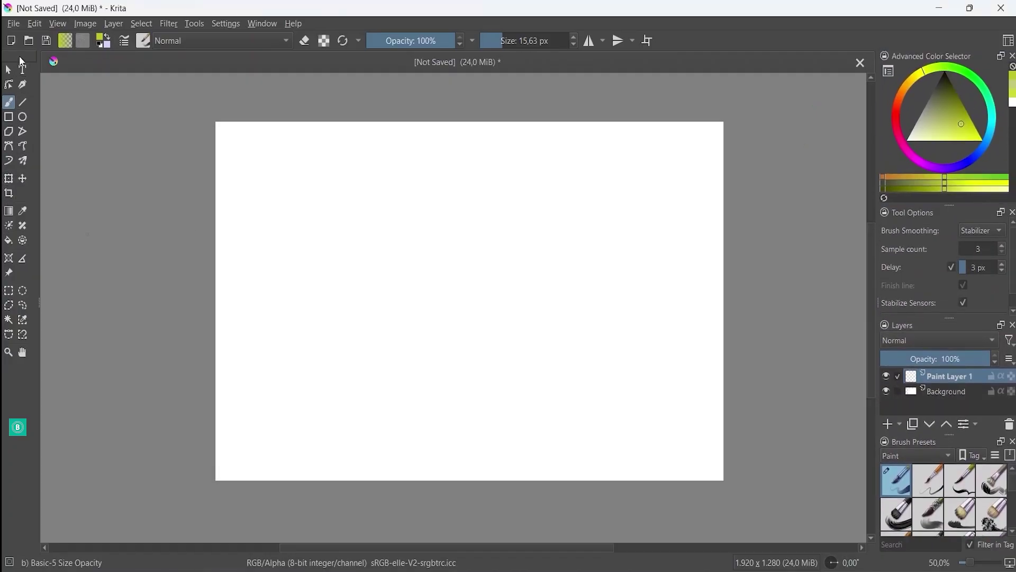
left_click_drag(19, 56, 608, 71)
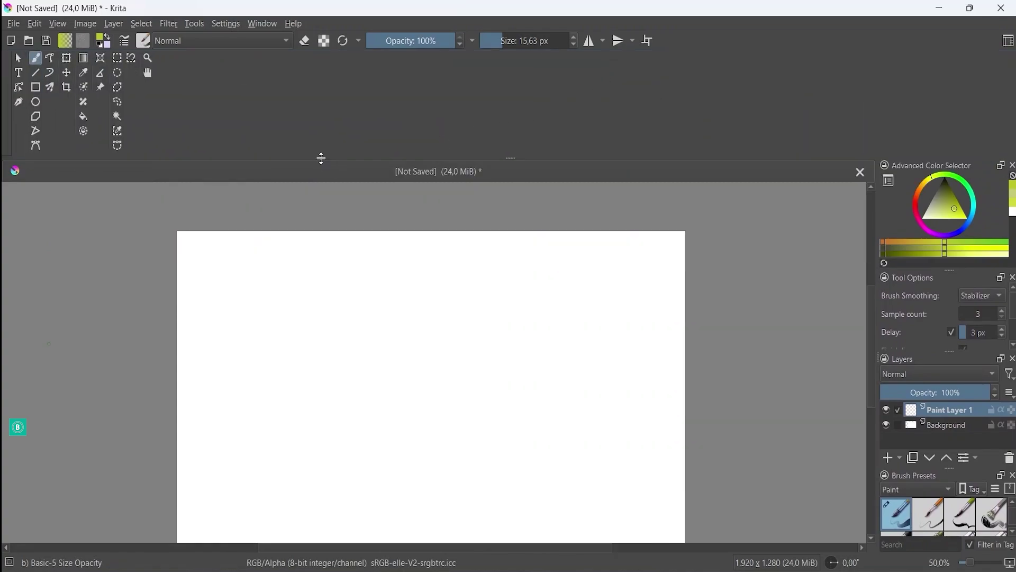
left_click_drag(321, 158, 330, 68)
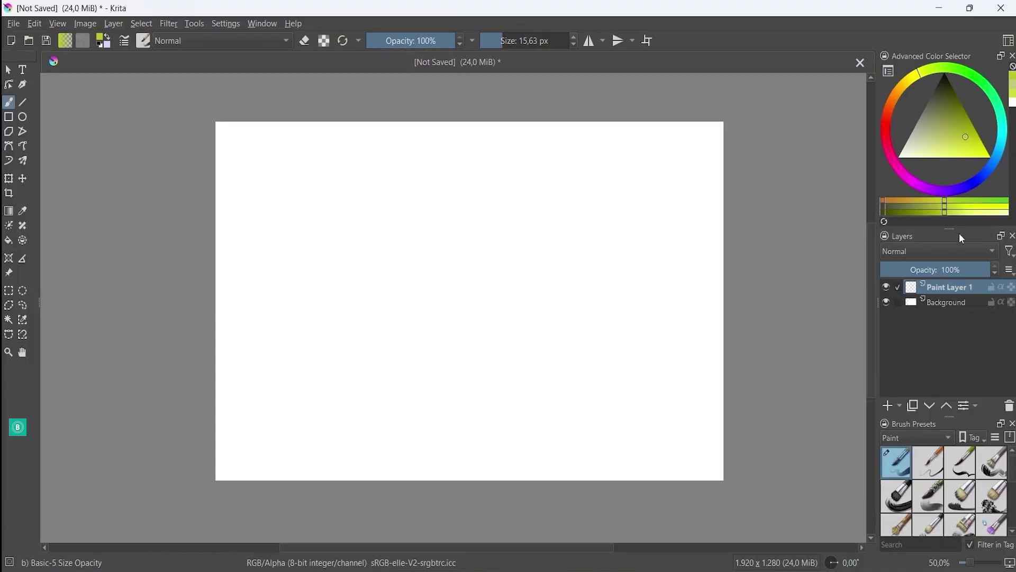
Float the Layers docker, dock it back between the color selector and brush presets, and resize the docker areas
left_click_drag(959, 236, 747, 233)
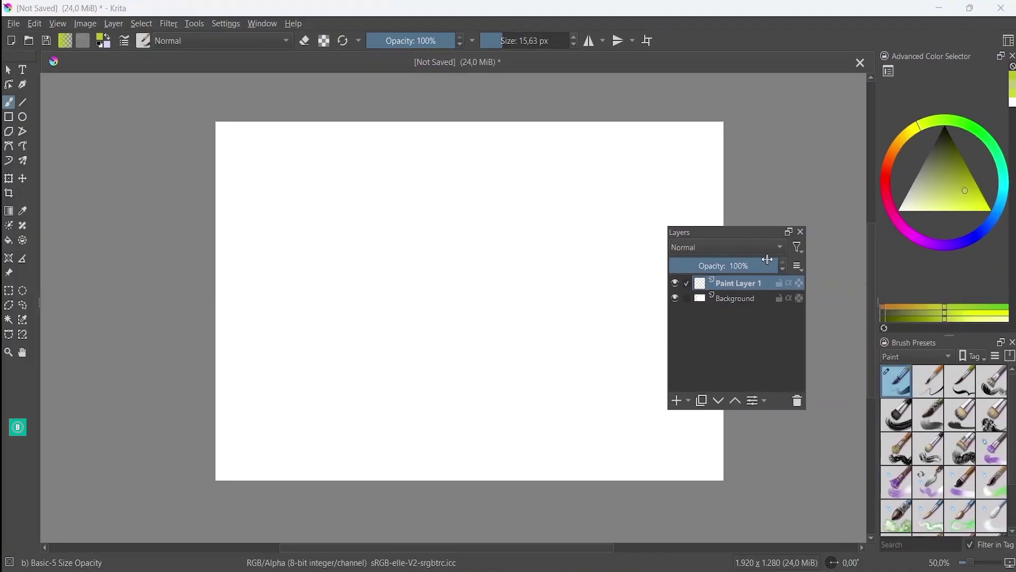
mouse_move(767, 237)
left_mouse_down()
mouse_move(977, 231)
mouse_move(900, 267)
left_mouse_up()
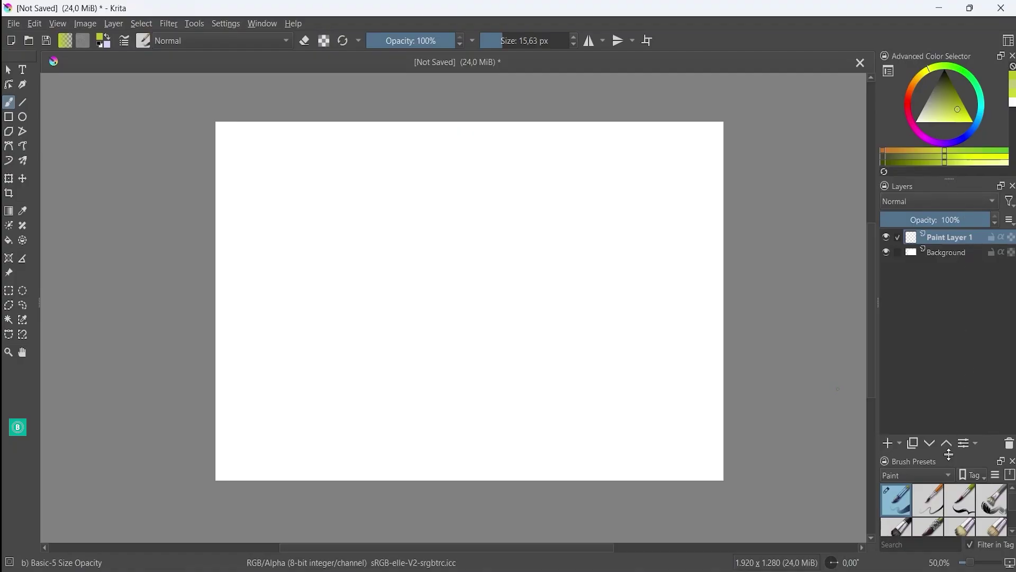
left_click_drag(948, 455, 947, 337)
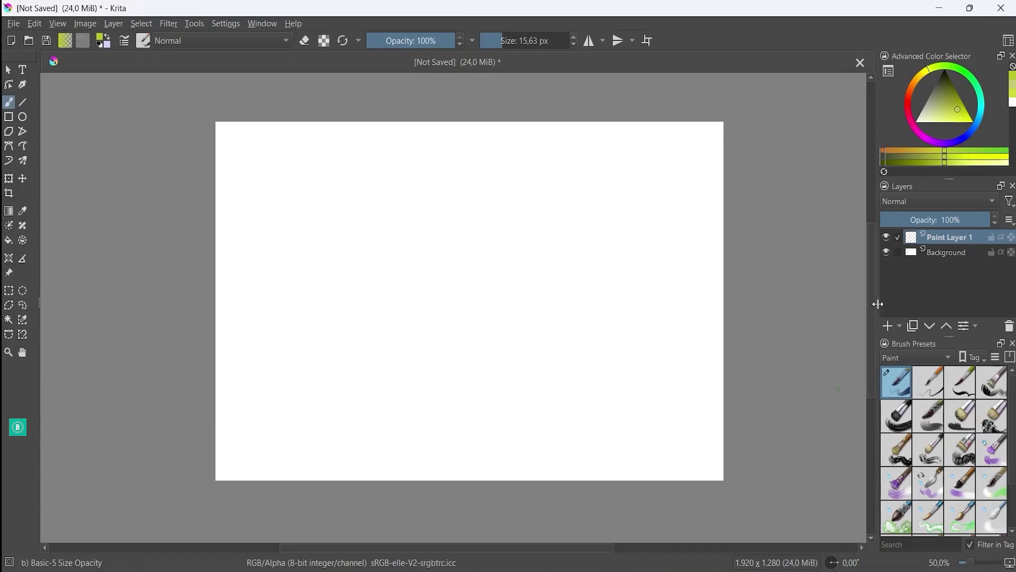
mouse_move(874, 308)
left_mouse_down()
mouse_move(849, 308)
mouse_move(880, 307)
left_mouse_up()
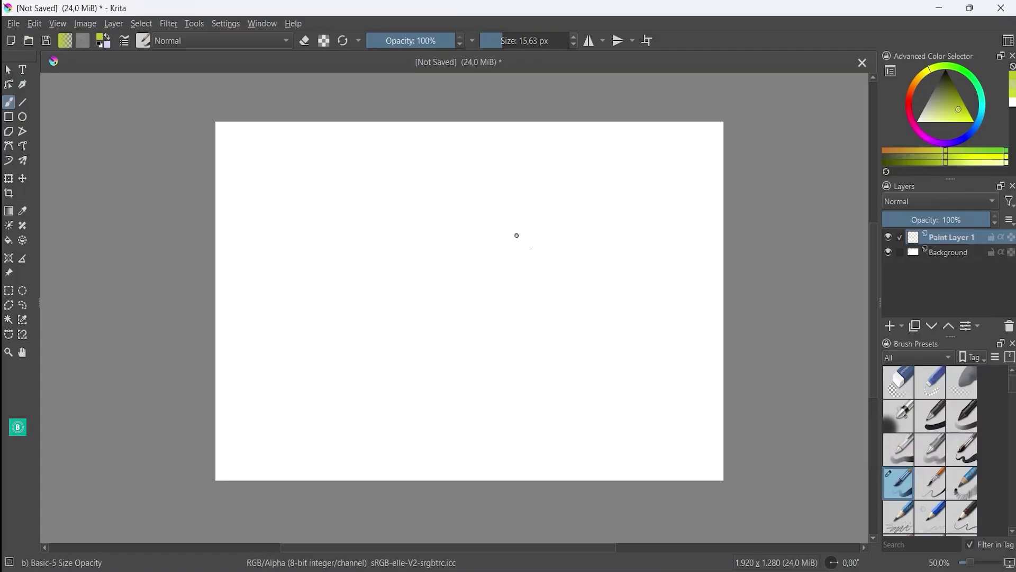
Float the Advanced Color Selector on the opposite side of the canvas, and dock the Brush Presets beside the toolbox above the canvas
left_click(306, 169)
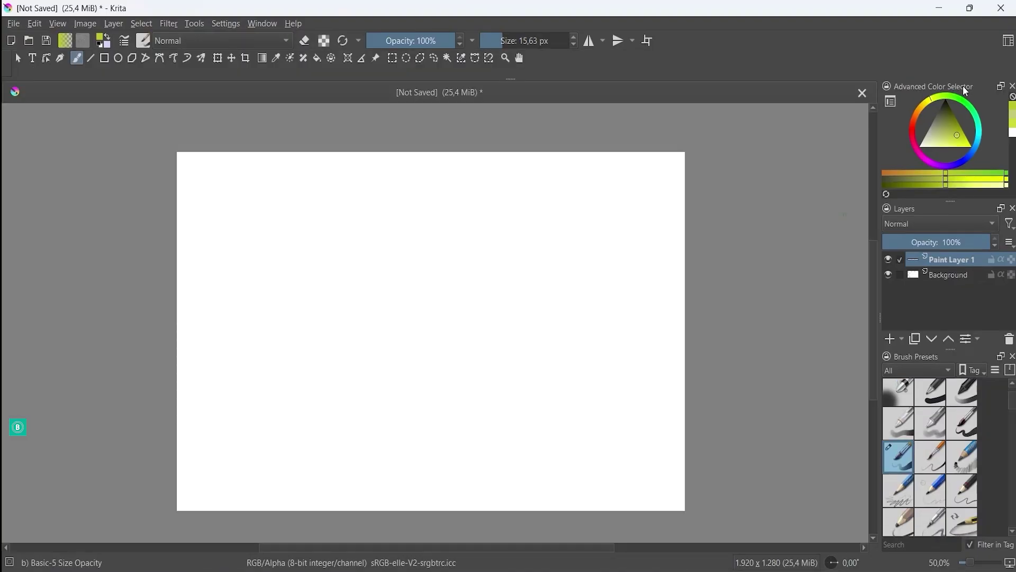
mouse_move(966, 91)
left_mouse_down()
mouse_move(777, 116)
mouse_move(183, 155)
mouse_move(86, 133)
left_mouse_up()
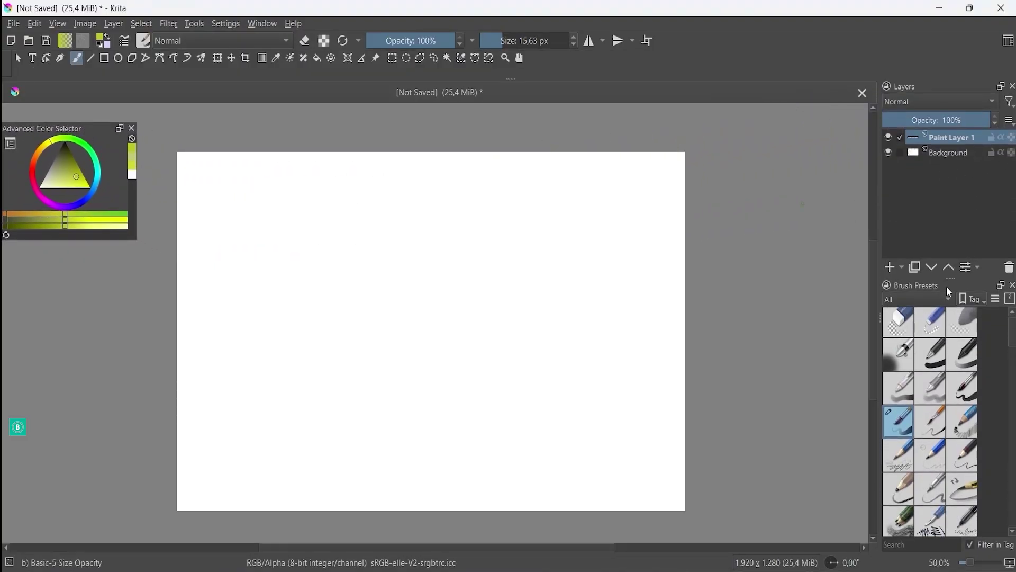
mouse_move(947, 286)
left_mouse_down()
mouse_move(867, 278)
mouse_move(353, 100)
mouse_move(310, 72)
mouse_move(139, 82)
left_mouse_up()
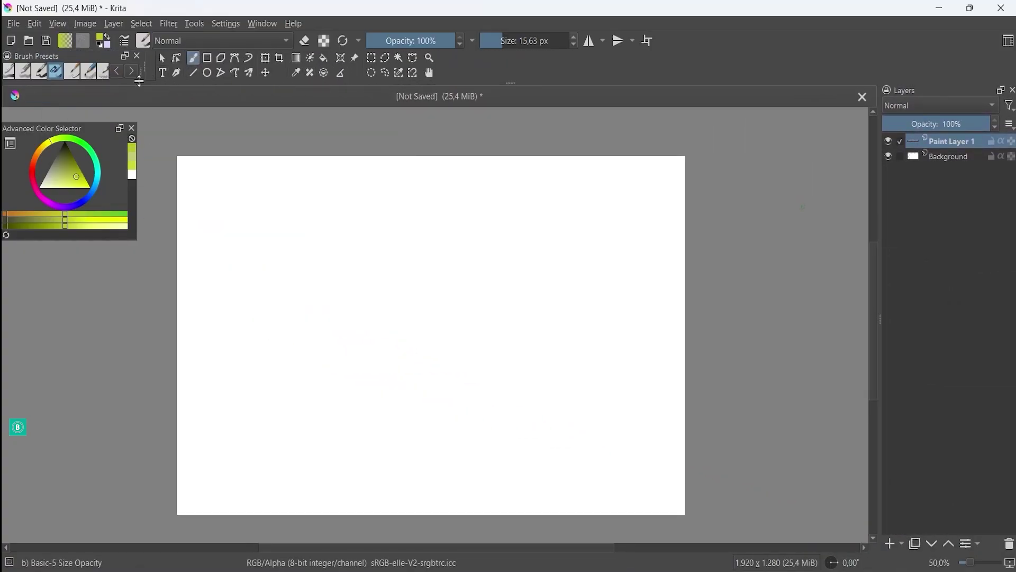
Restore the Default workspace layout and enlarge the Advanced Color Selector docker
left_click(266, 26)
mouse_move(328, 74)
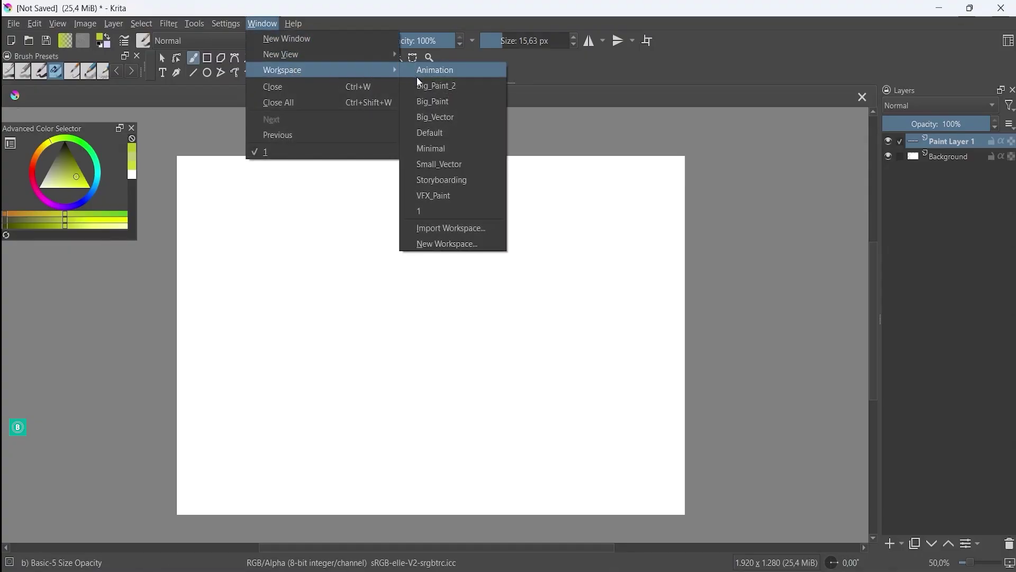
left_click(441, 132)
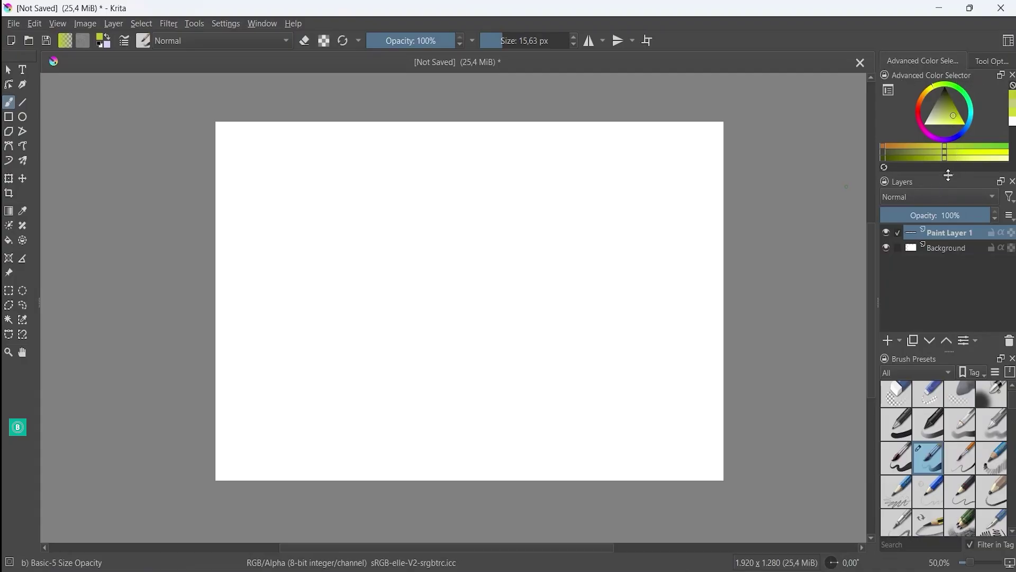
left_click_drag(947, 174, 949, 236)
Try yellow-green and red hues in the Advanced Color Selector, and settle on a medium magenta-purple
left_click(941, 131)
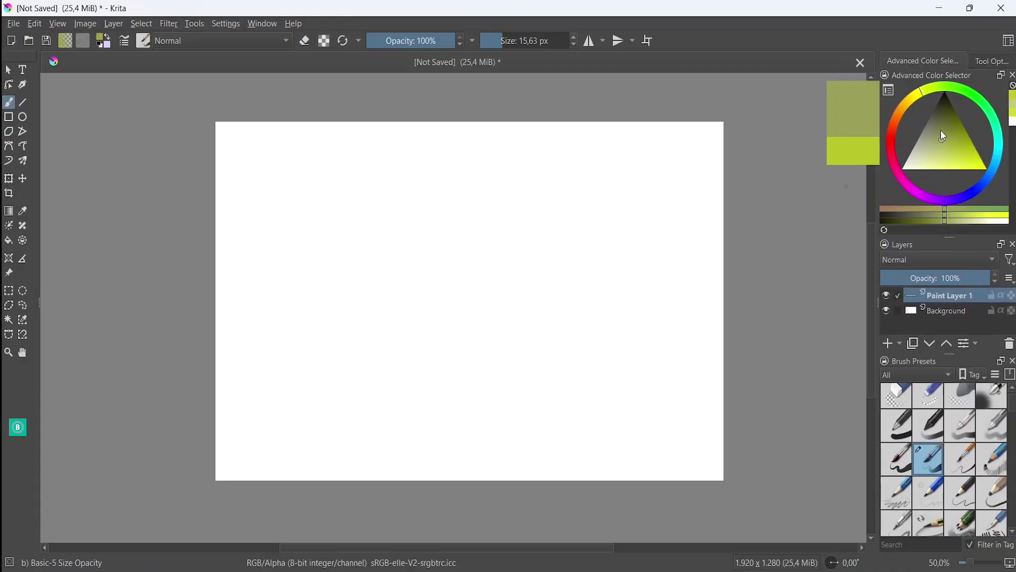
left_click(934, 93)
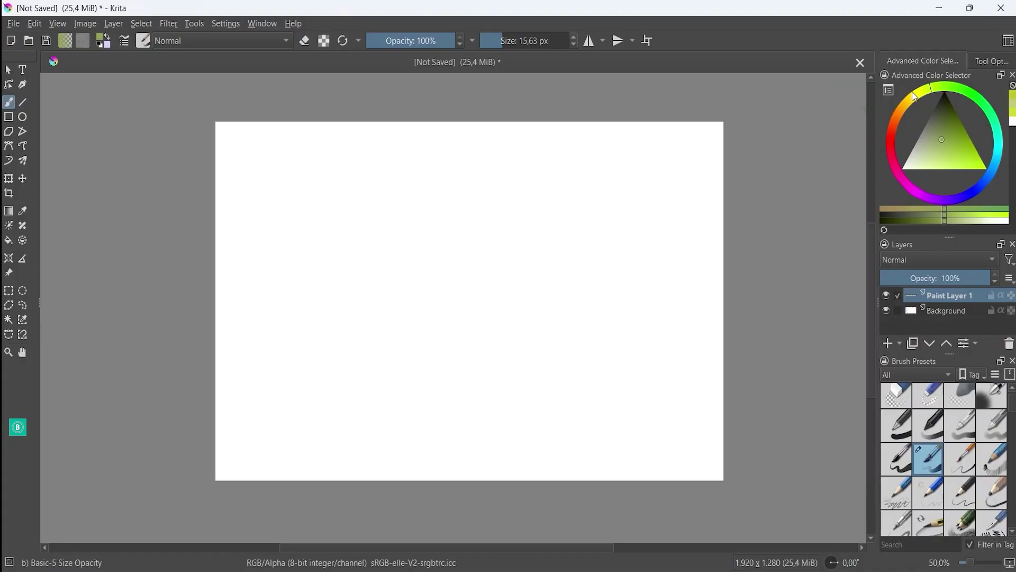
left_click(891, 153)
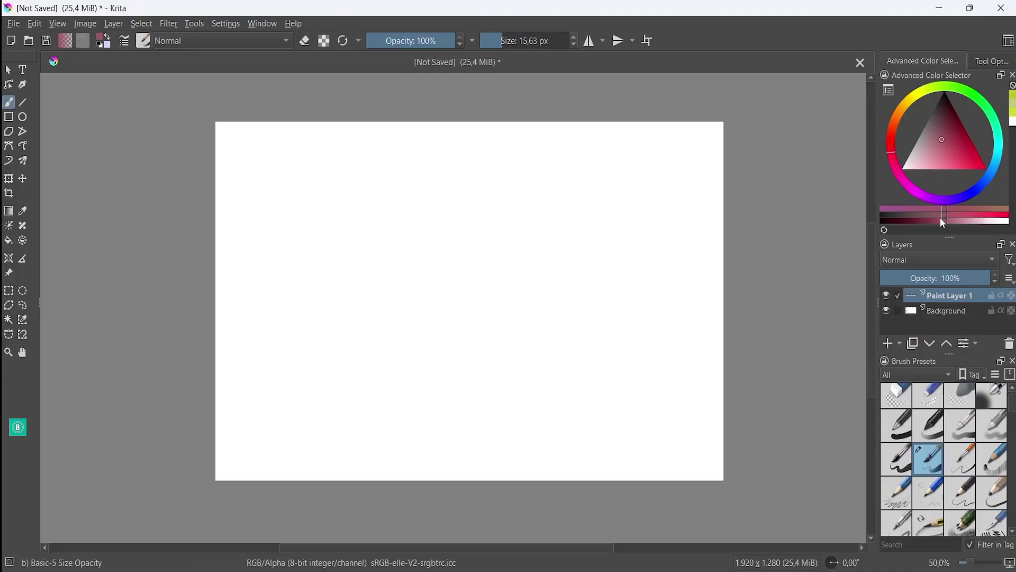
left_click(913, 180)
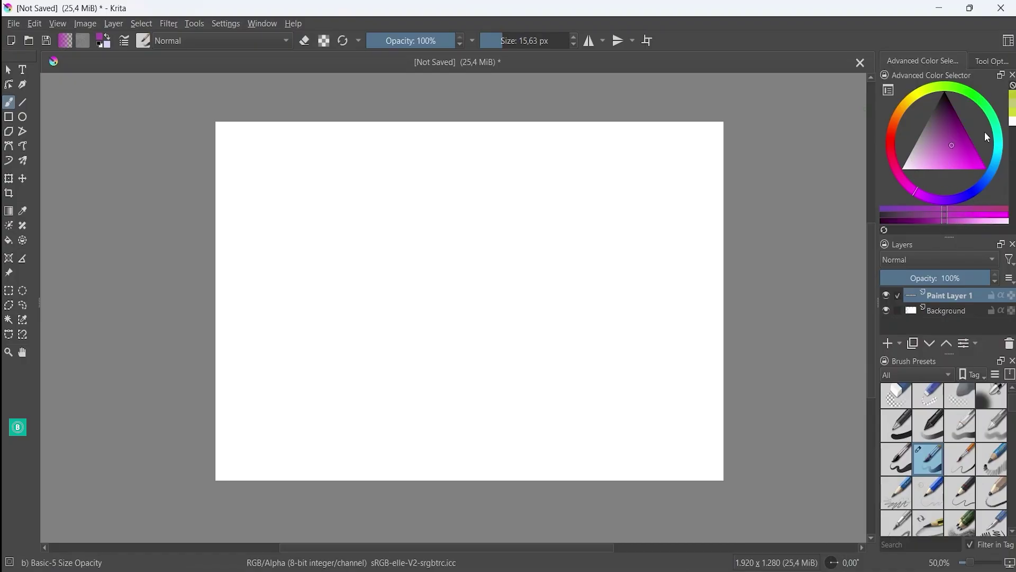
left_click(939, 140)
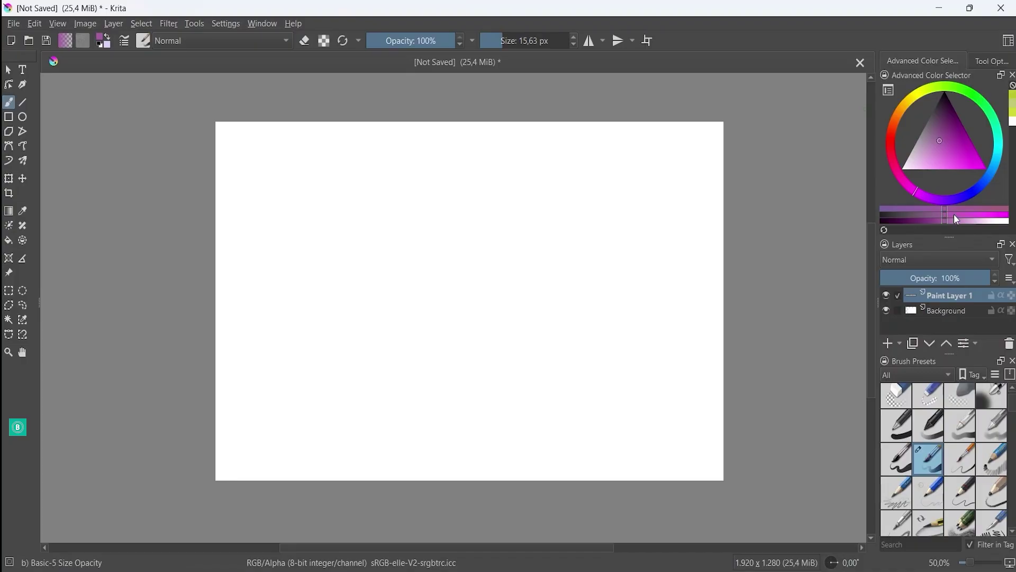
left_click(954, 147)
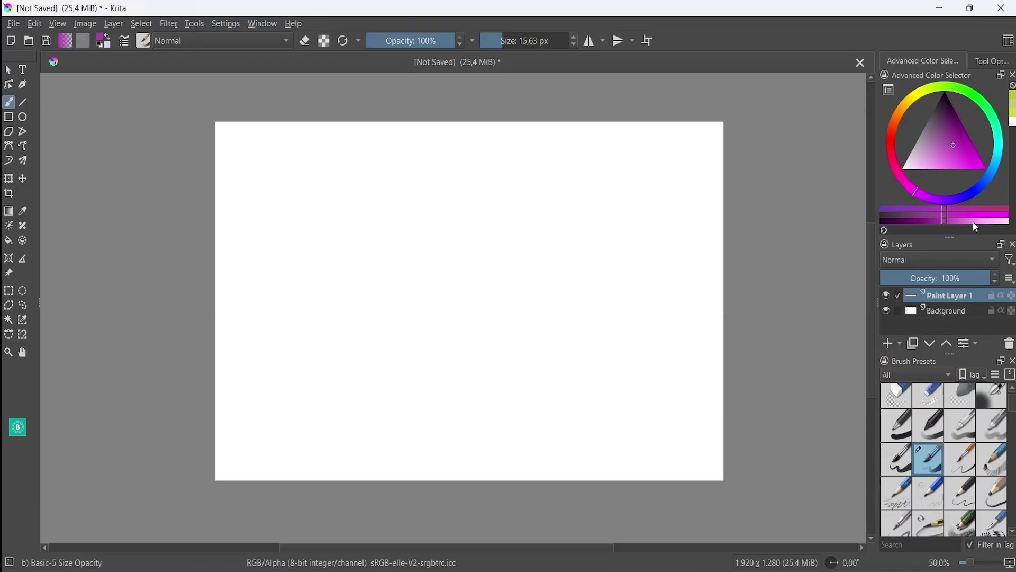
Pick a light pink shade of the hue and paint three curved strokes near the middle of the canvas
left_click(972, 221)
mouse_move(459, 268)
left_mouse_down()
mouse_move(483, 233)
mouse_move(524, 218)
mouse_move(522, 250)
mouse_move(548, 251)
left_mouse_up()
left_click_drag(469, 289, 572, 279)
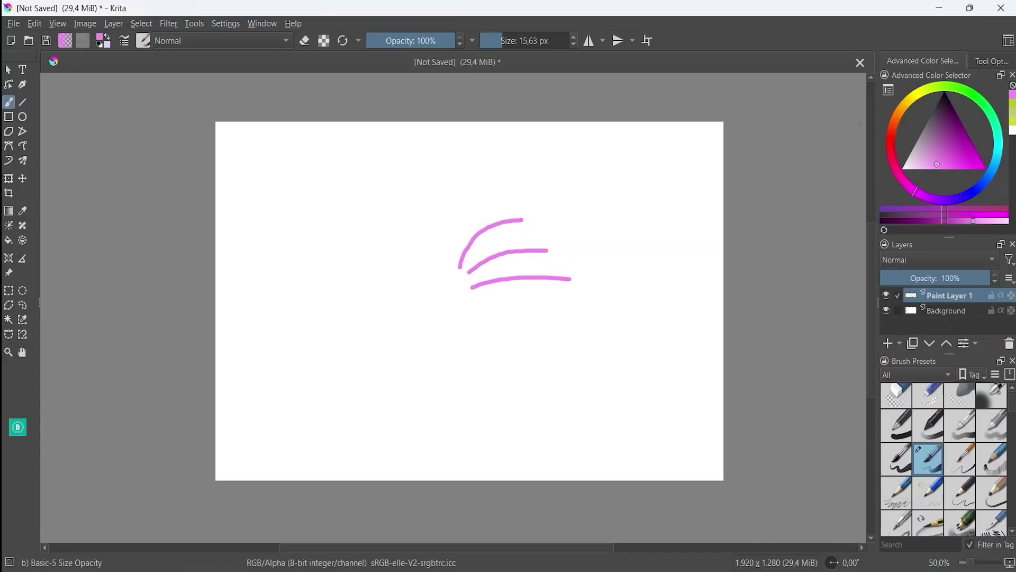
Clear the color history and erase the painted strokes from Paint Layer 1
left_click(1012, 88)
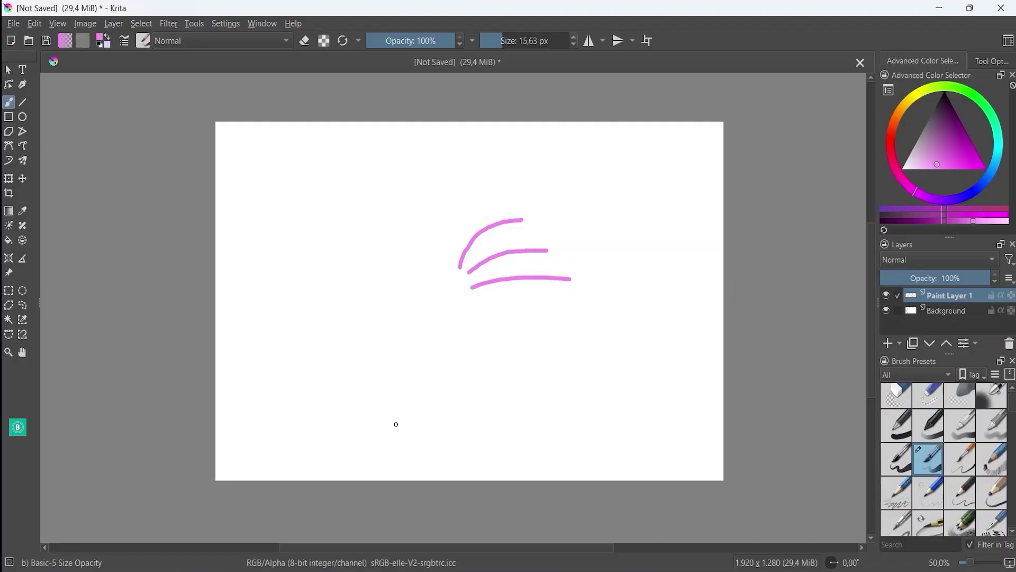
left_click(35, 24)
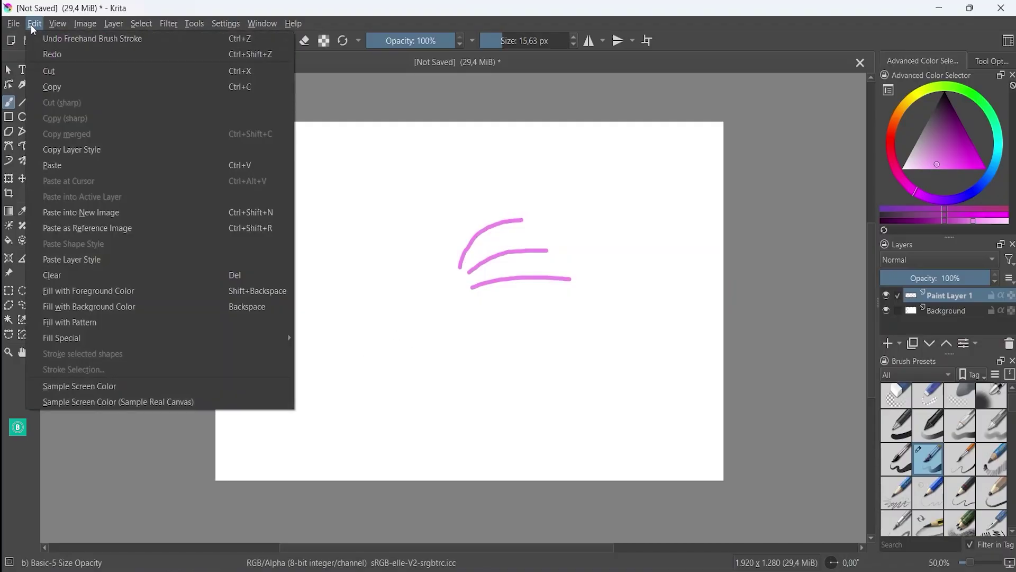
left_click(71, 275)
key("Delete")
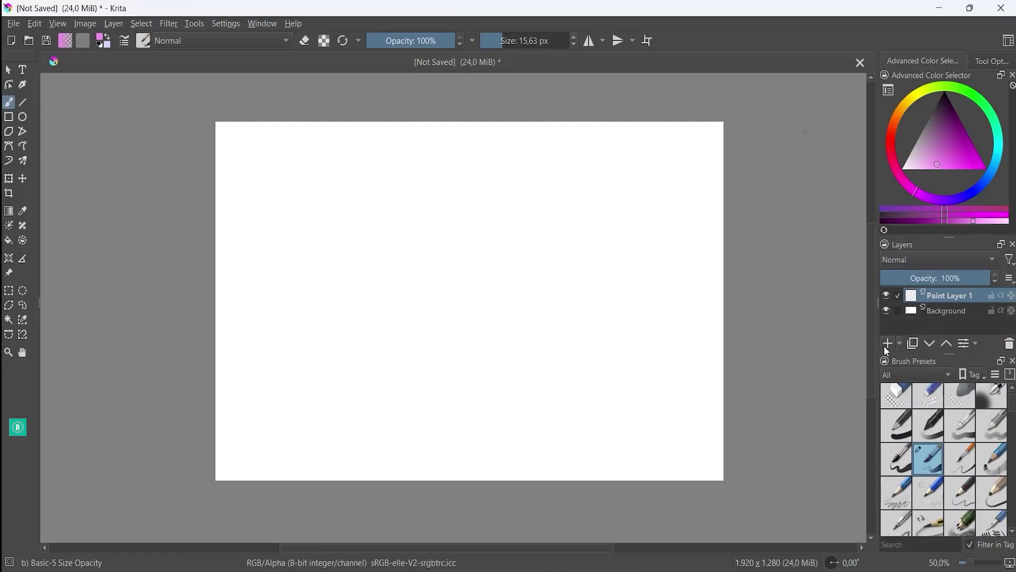
Delete Paint Layer 1 and clear the contents of the Background layer
left_click(1011, 345)
key("Delete")
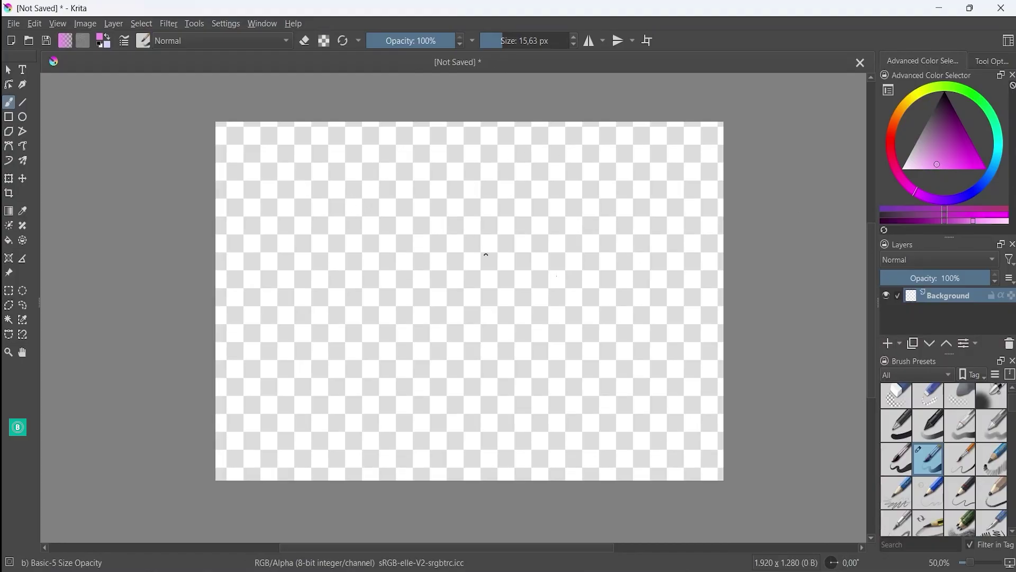
Add a paint layer above the Background, and test it with pink leaf-shaped outlines that are cleared again
left_click(887, 344)
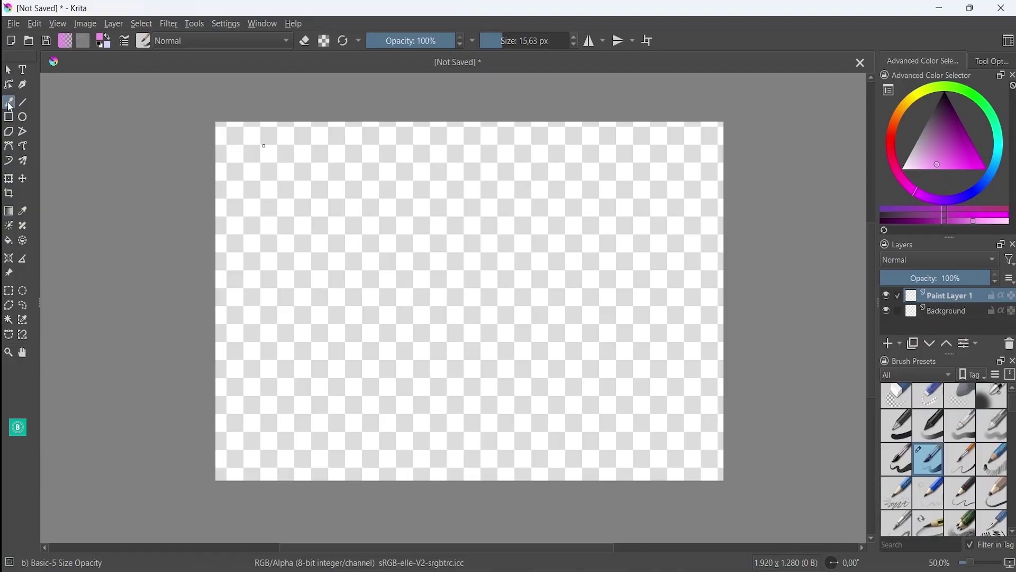
mouse_move(393, 307)
left_mouse_down()
mouse_move(419, 270)
mouse_move(544, 248)
mouse_move(521, 300)
mouse_move(444, 322)
mouse_move(387, 307)
mouse_move(454, 261)
mouse_move(530, 235)
mouse_move(595, 246)
mouse_move(457, 322)
left_mouse_up()
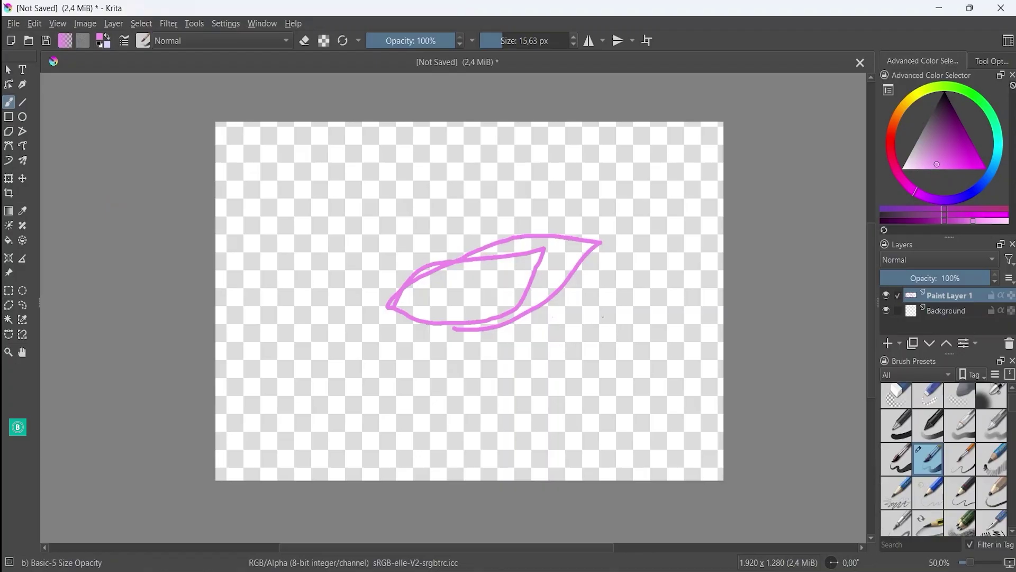
key("Delete")
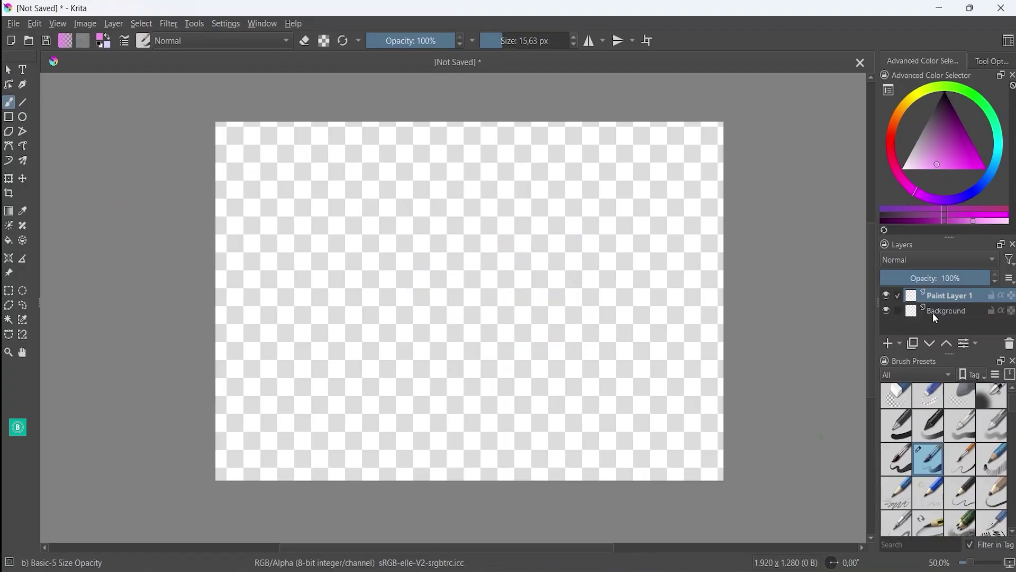
Fill the Background layer with pink, and refill it with a pale lavender
left_click(958, 312)
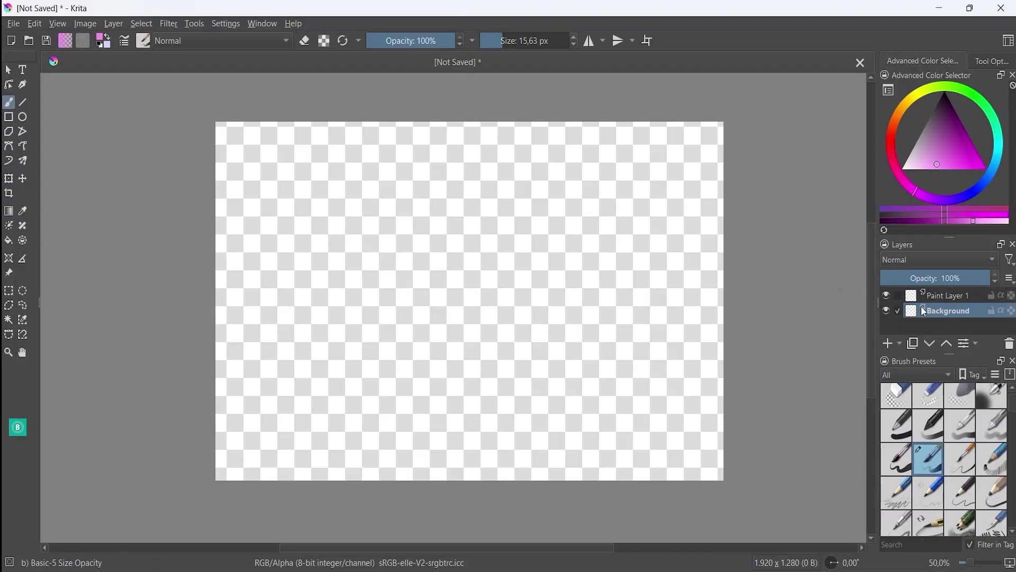
left_click(9, 245)
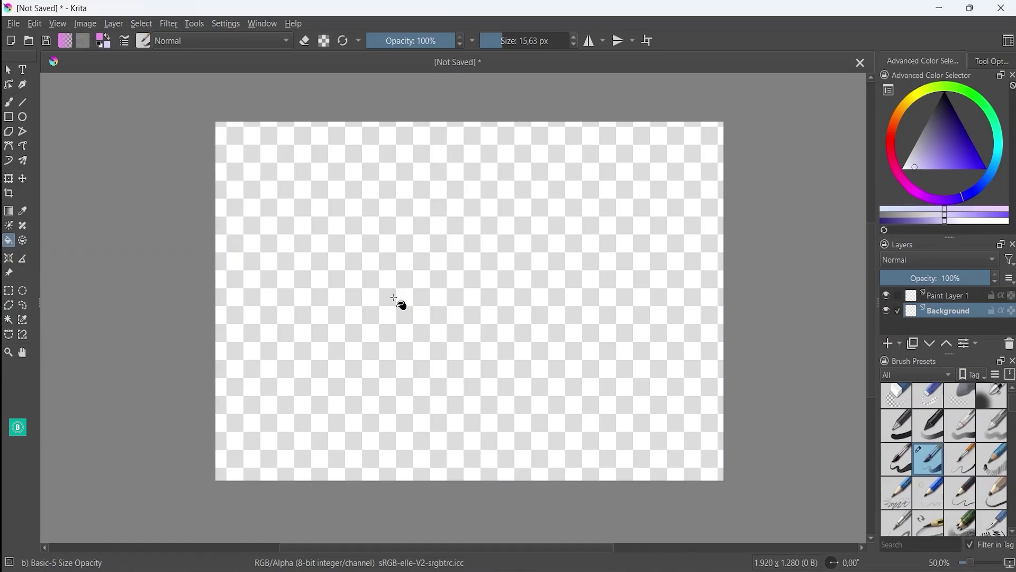
left_click(400, 302)
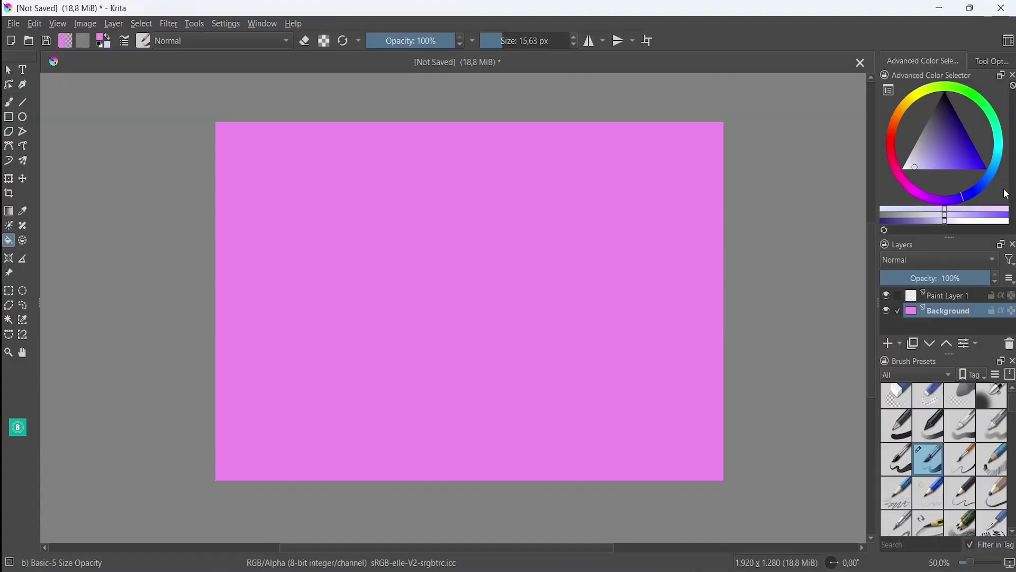
left_click(978, 207)
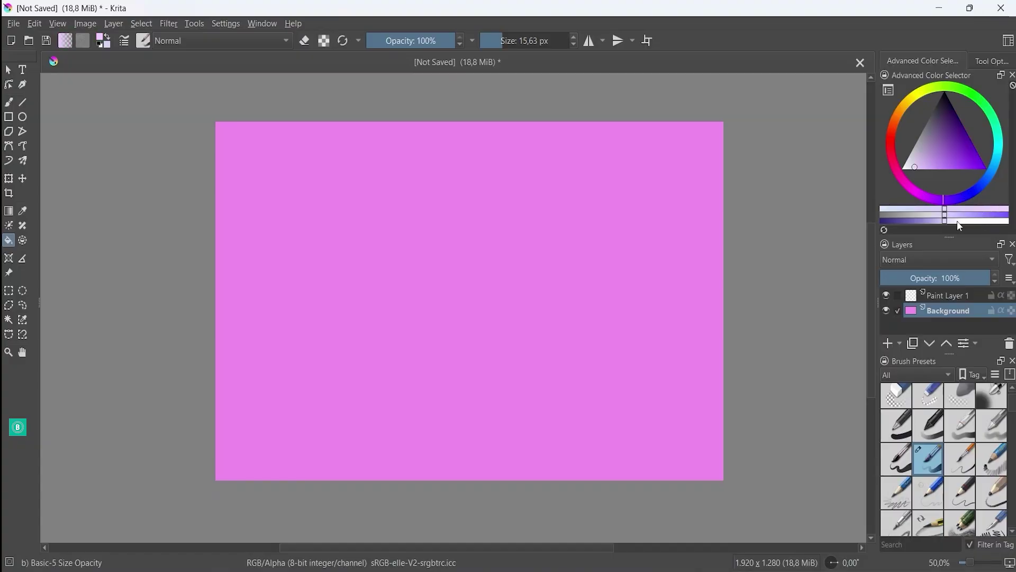
left_click(689, 240)
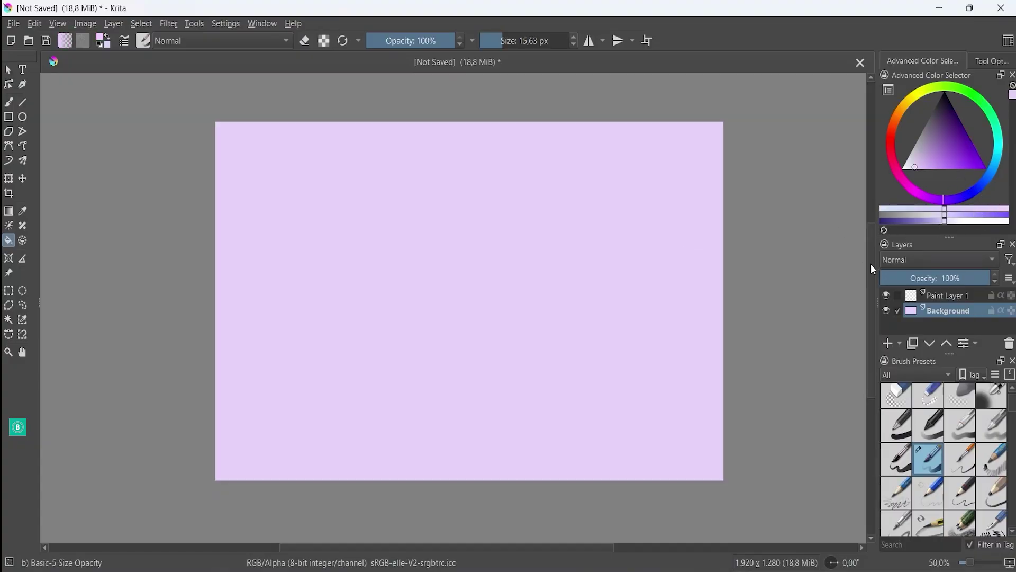
Paint a curved dark purple stroke across the middle of the canvas with the Charcoal pencil large preset
key("b")
scroll(937, 434, "down", 5)
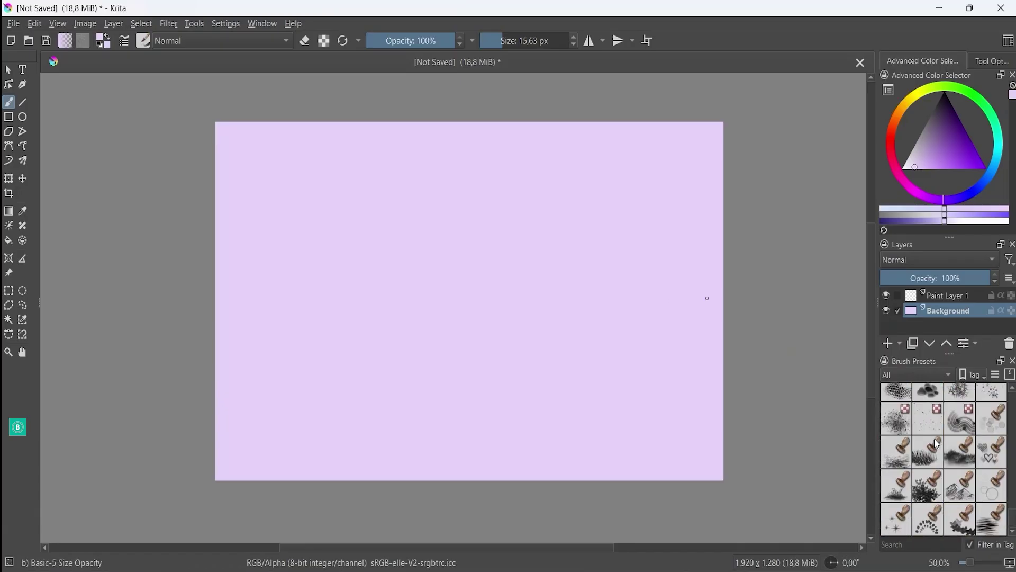
scroll(935, 439, "up", 4)
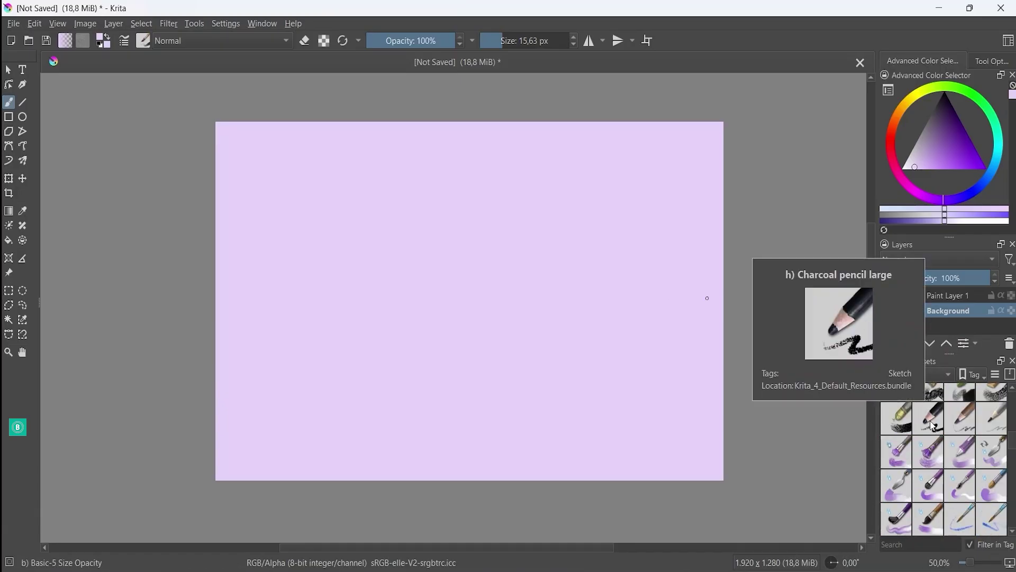
left_click(933, 426)
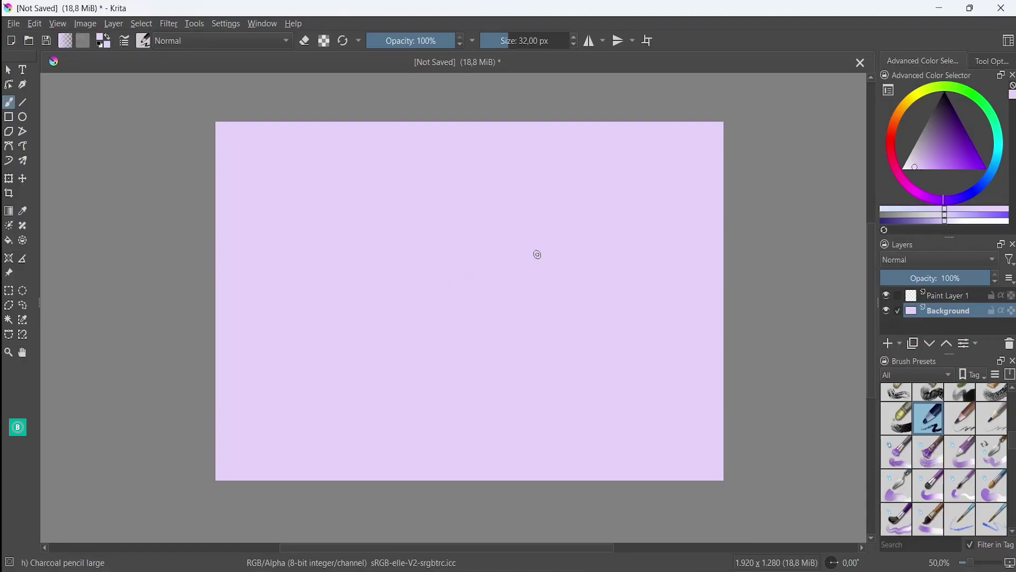
left_click(947, 123)
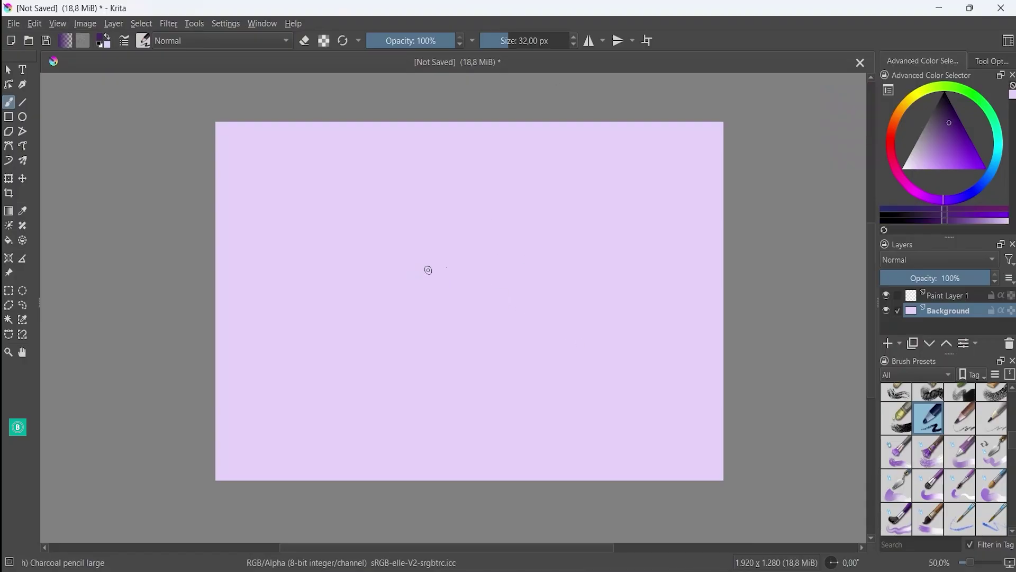
mouse_move(424, 315)
left_mouse_down()
mouse_move(459, 270)
mouse_move(545, 250)
left_mouse_up()
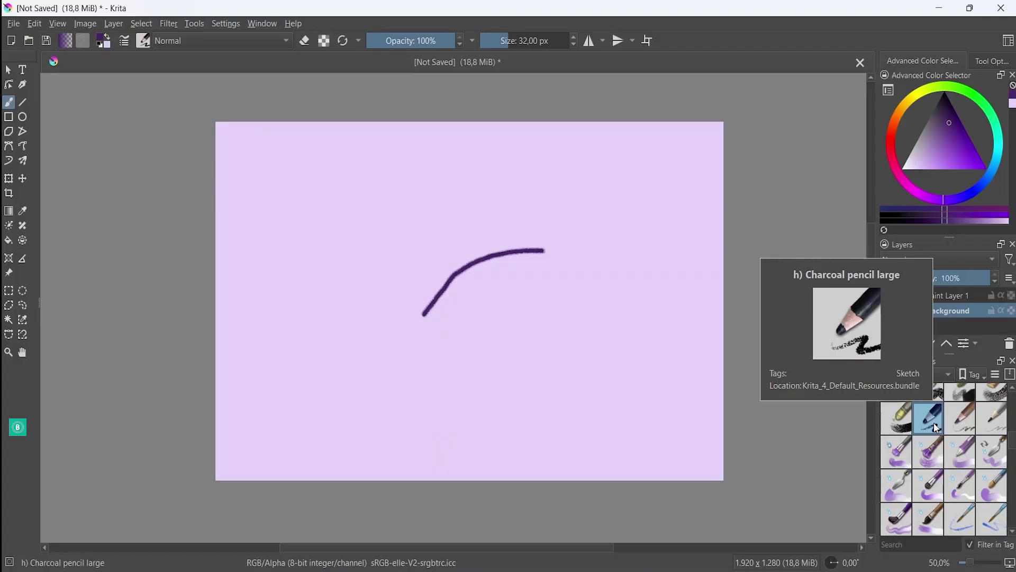
Paint a few dark purple blotches beneath and beside the curved stroke with the Watercolor Texture preset
scroll(936, 427, "down", 3)
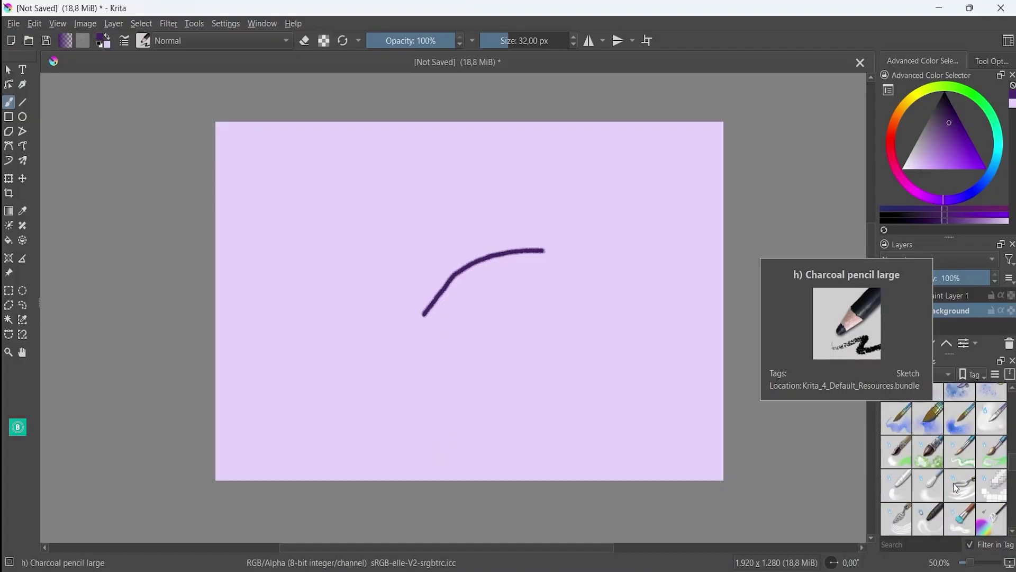
left_click(933, 460)
mouse_move(933, 461)
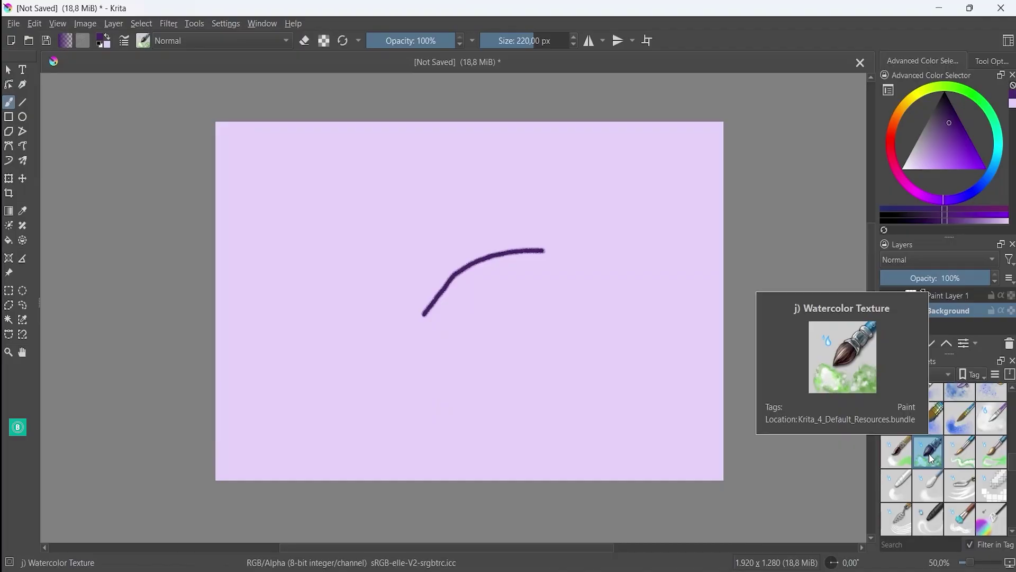
mouse_move(460, 317)
left_mouse_down()
mouse_move(471, 335)
mouse_move(503, 318)
left_mouse_up()
left_click(534, 306)
left_click(594, 272)
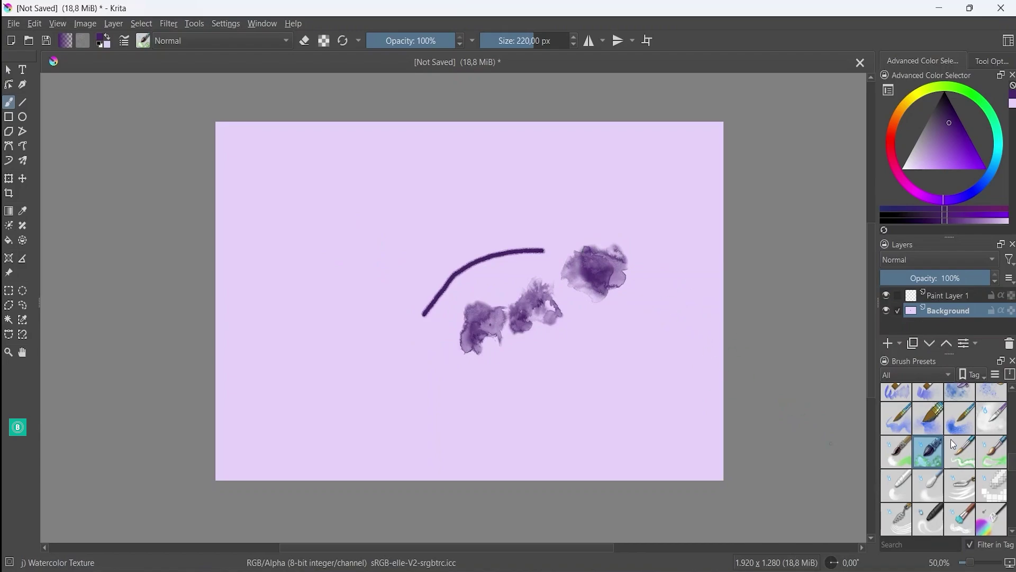
Paint two solid dark purple shapes below the blotches with the Shapes Fill preset
scroll(996, 479, "down", 5)
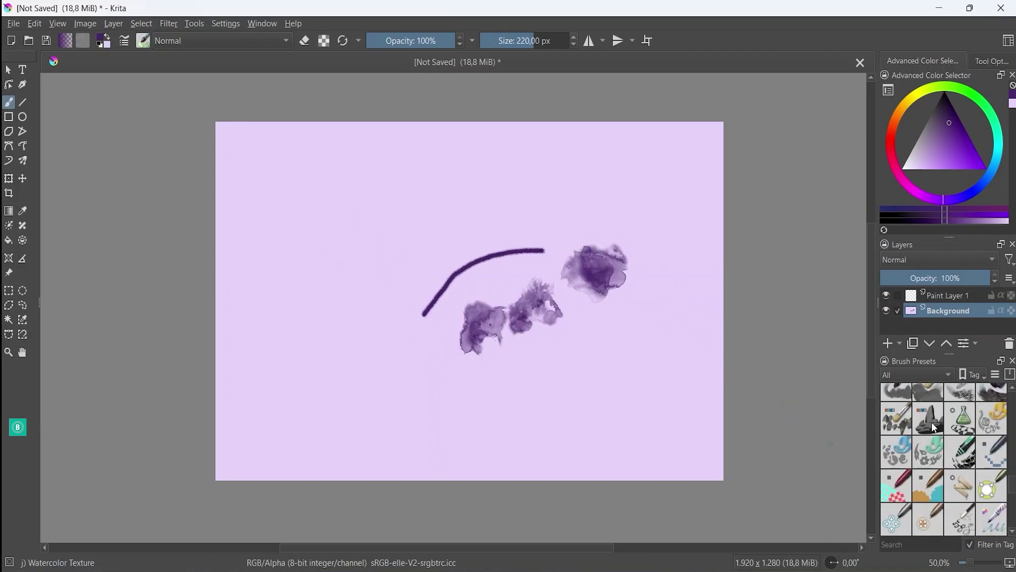
mouse_move(934, 427)
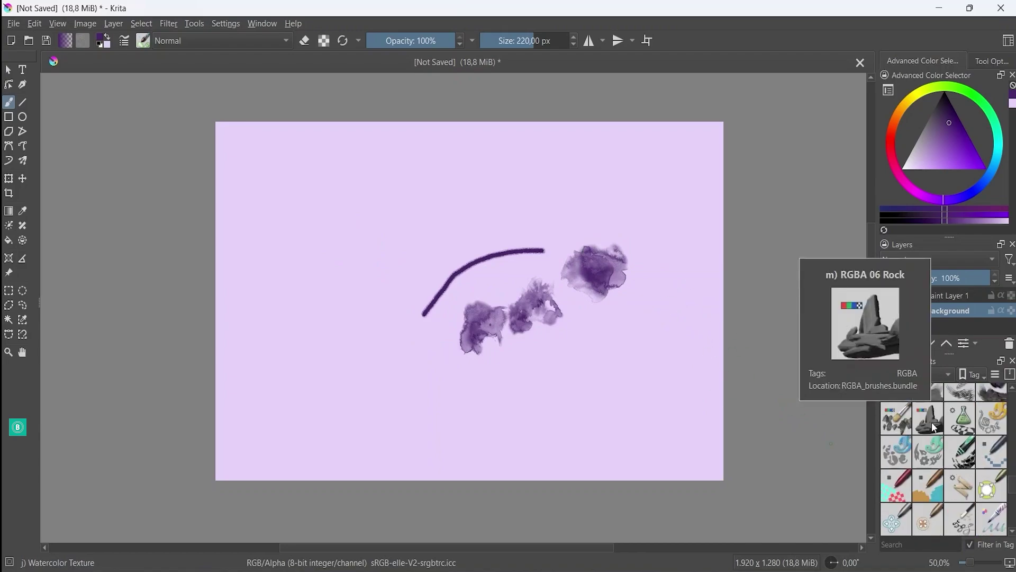
left_click(960, 419)
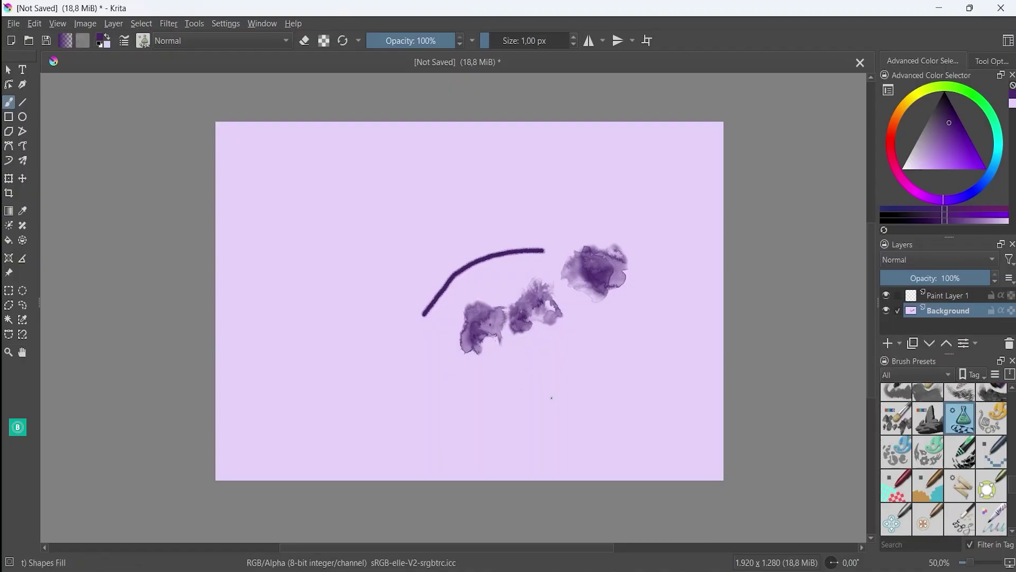
mouse_move(551, 397)
left_mouse_down()
mouse_move(612, 347)
mouse_move(616, 374)
mouse_move(681, 405)
mouse_move(613, 377)
left_mouse_up()
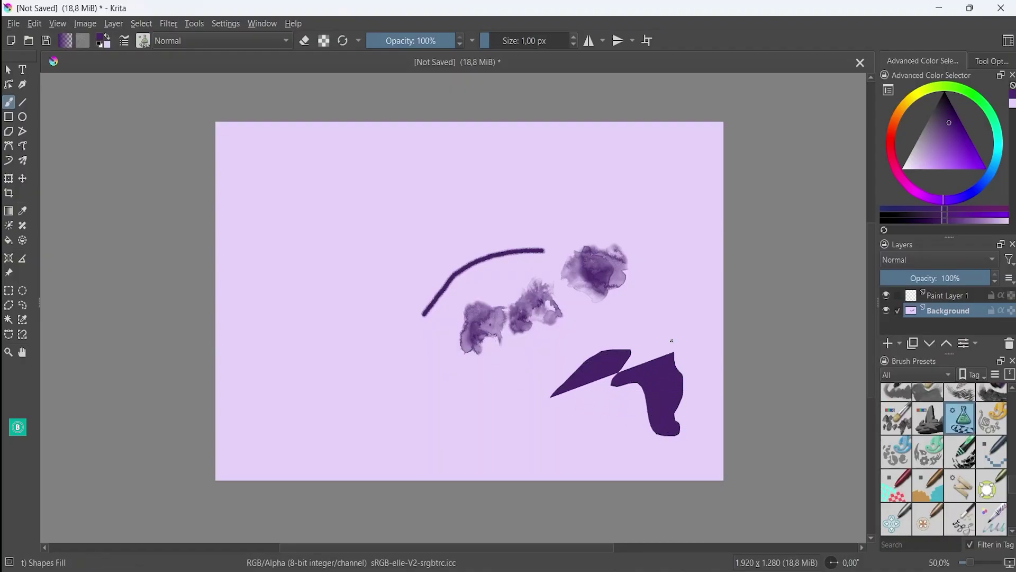
Browse the full list of brush presets and review the tag categories available for filtering them
scroll(948, 465, "down", 3)
mouse_move(972, 471)
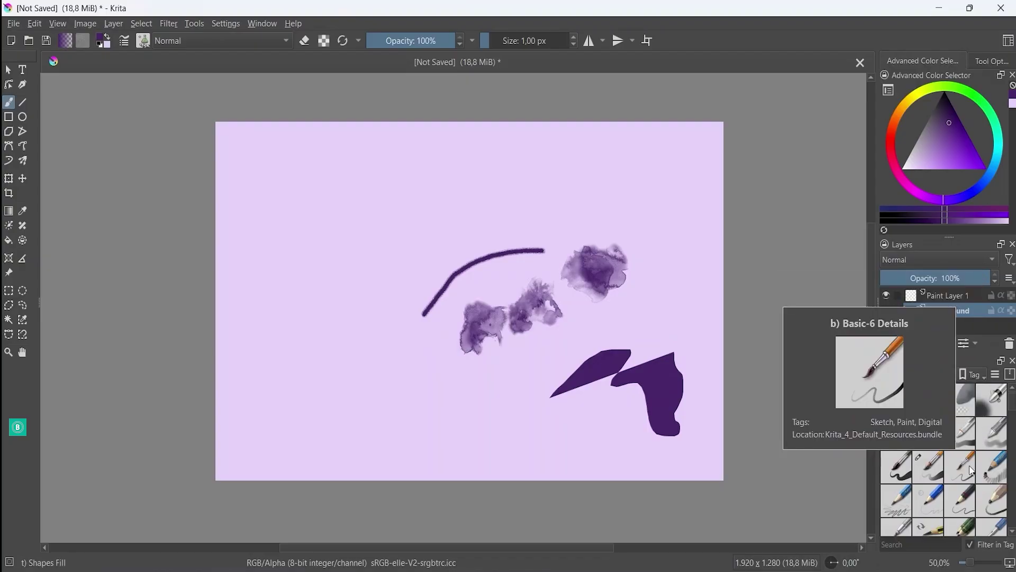
scroll(973, 474, "down", 3)
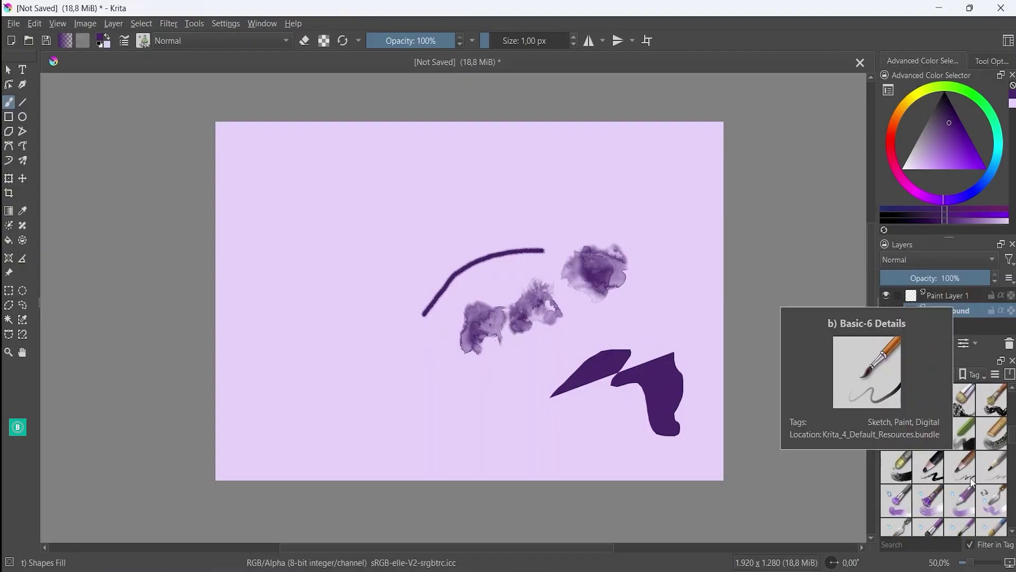
scroll(974, 484, "down", 5)
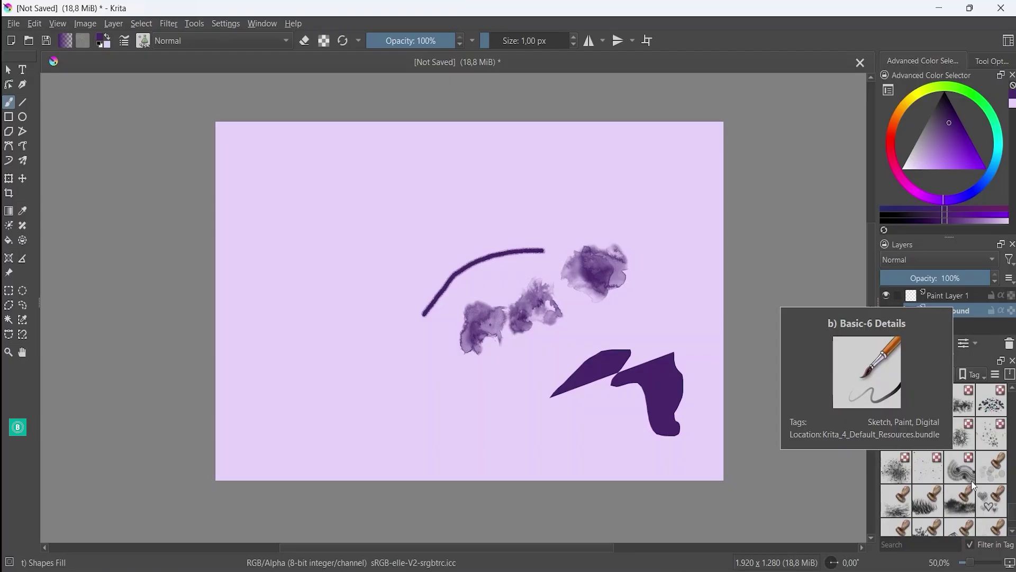
scroll(975, 486, "up", 6)
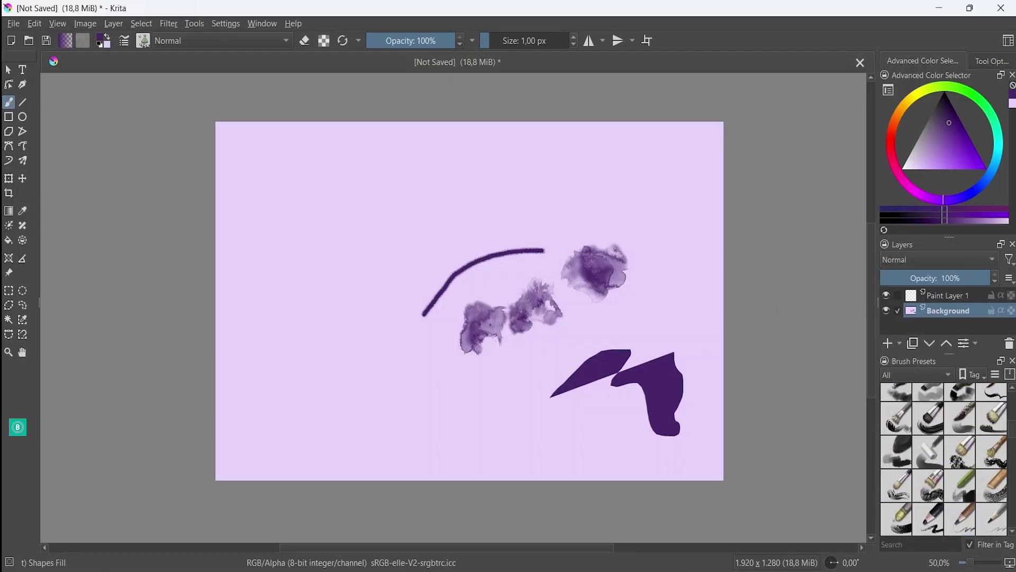
scroll(951, 455, "down", 5)
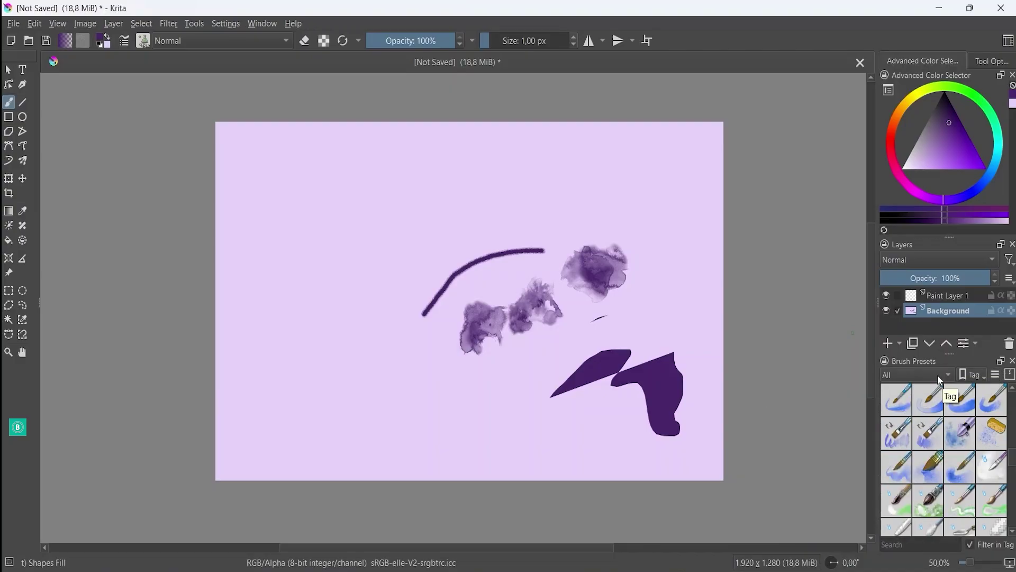
mouse_move(958, 437)
left_click(936, 375)
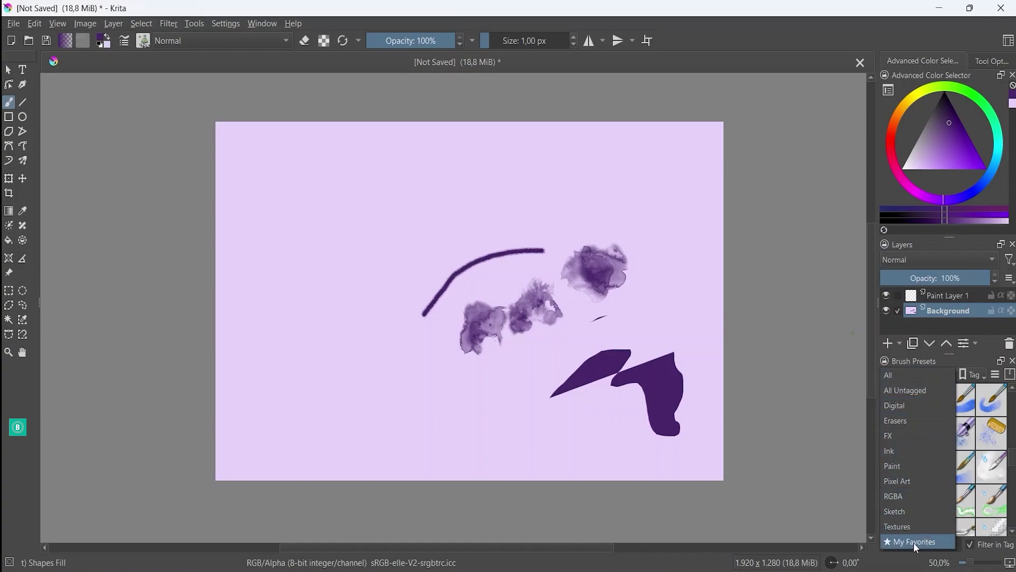
left_click(818, 443)
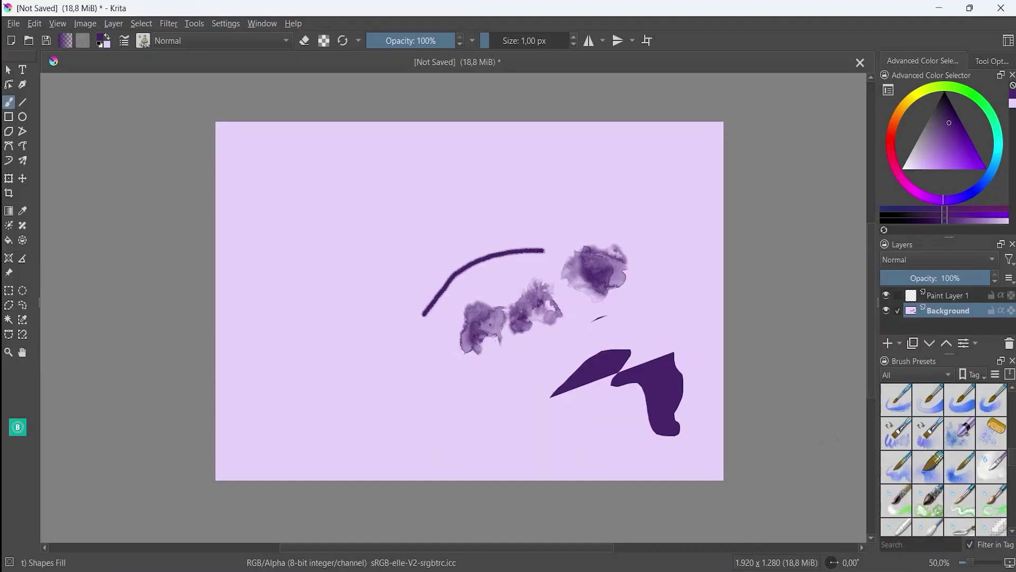
Paint a wavy dark purple stroke across the lower part of the canvas with the Pencil-6 Quick Shade preset
scroll(934, 436, "up", 5)
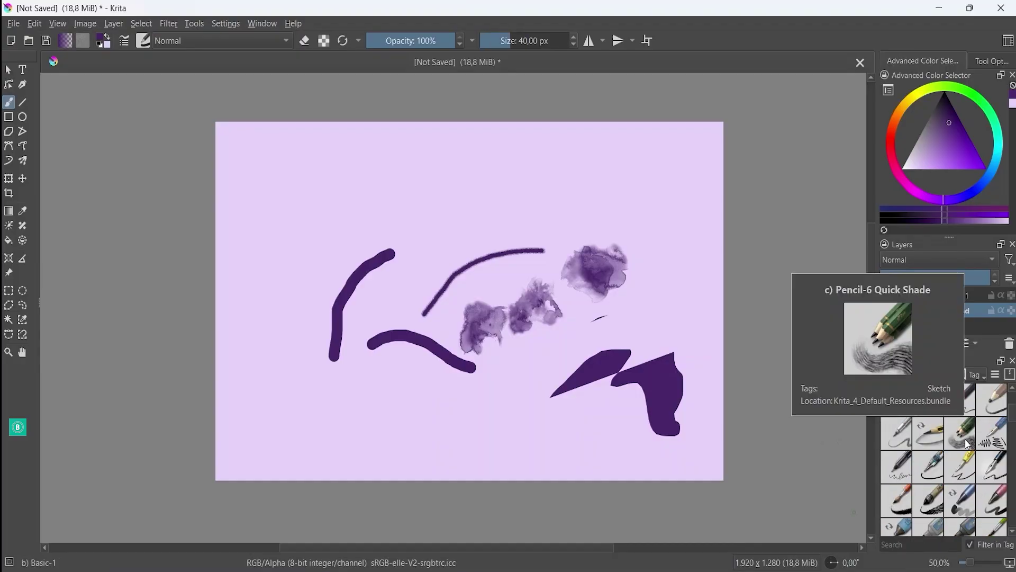
left_click(969, 444)
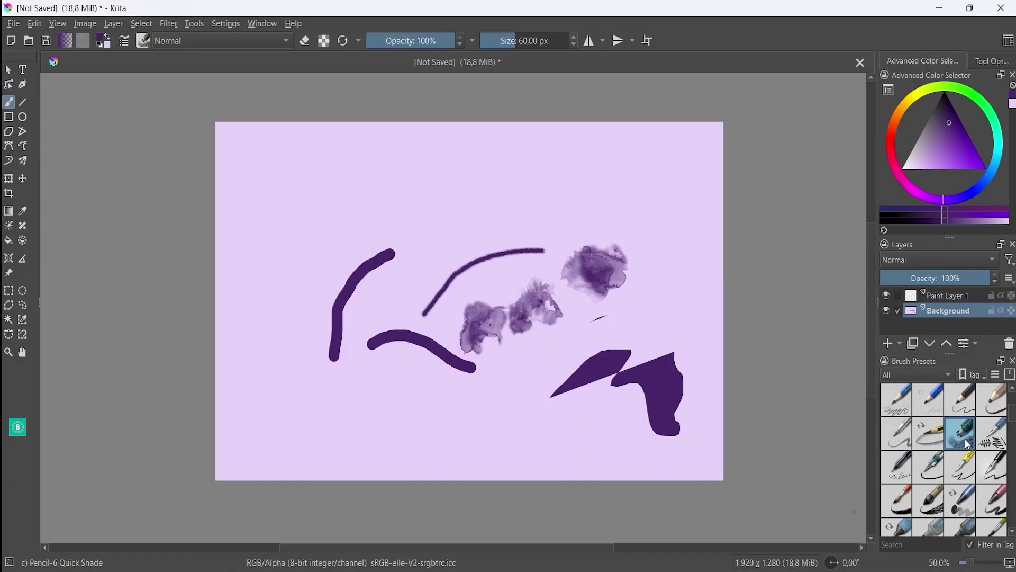
mouse_move(399, 411)
left_mouse_down()
mouse_move(441, 393)
mouse_move(489, 410)
mouse_move(546, 413)
mouse_move(629, 442)
left_mouse_up()
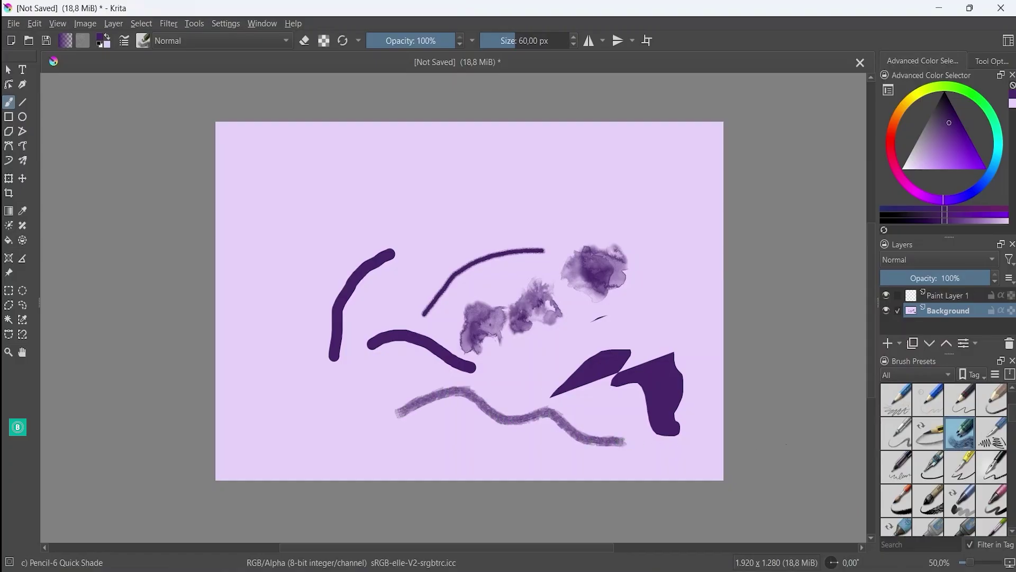
Assign the Pencil-6 Quick Shade preset to the My Favorites tag and filter the brush presets by My Favorites
right_click(956, 431)
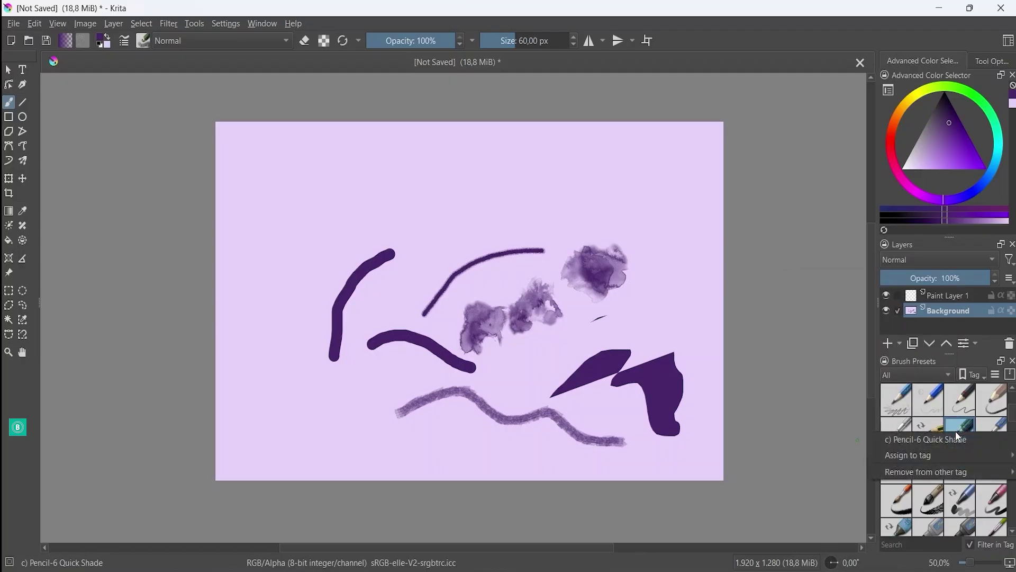
mouse_move(949, 459)
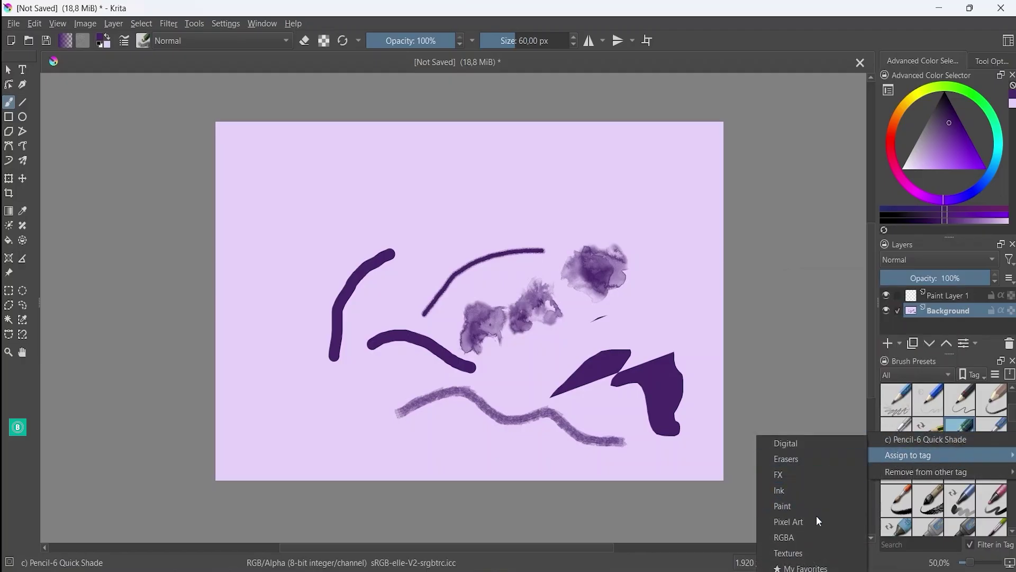
left_click(810, 567)
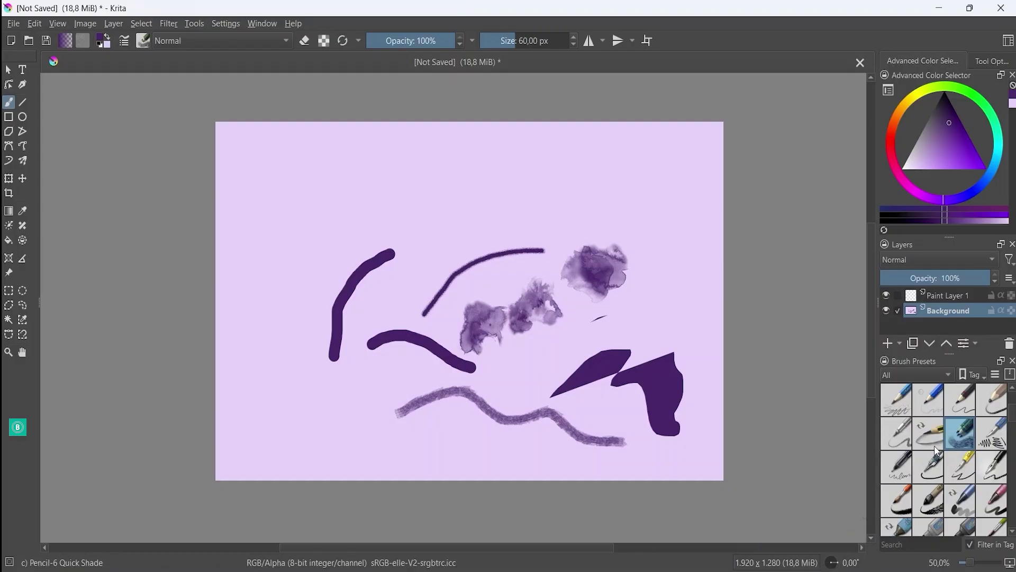
scroll(936, 451, "down", 3)
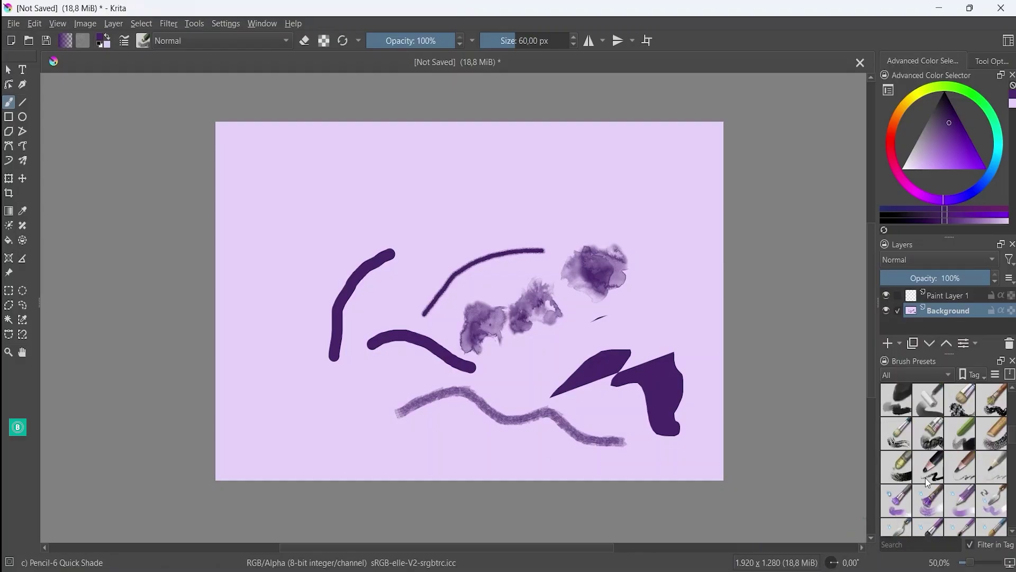
left_click(897, 375)
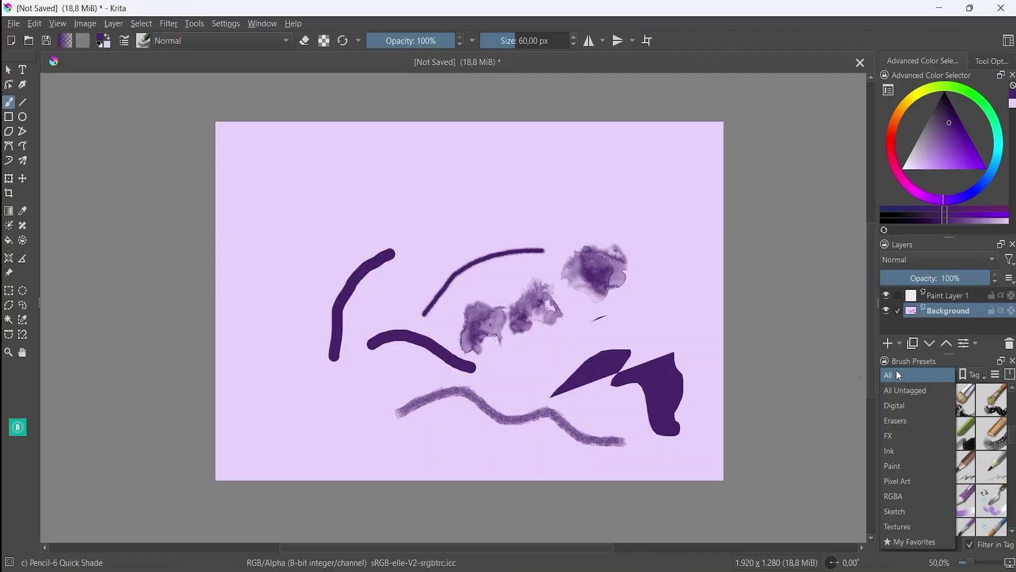
left_click(905, 541)
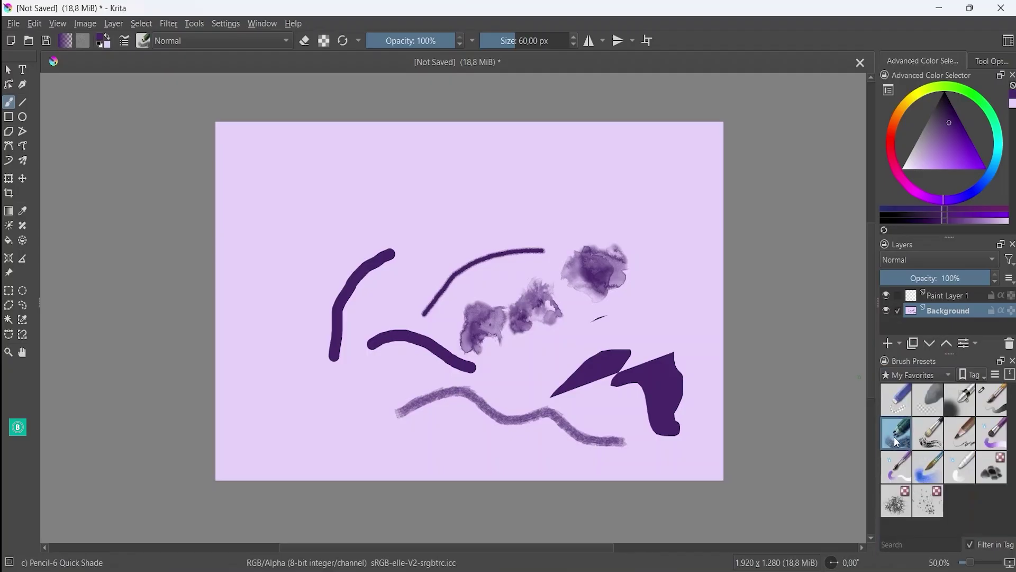
mouse_move(898, 443)
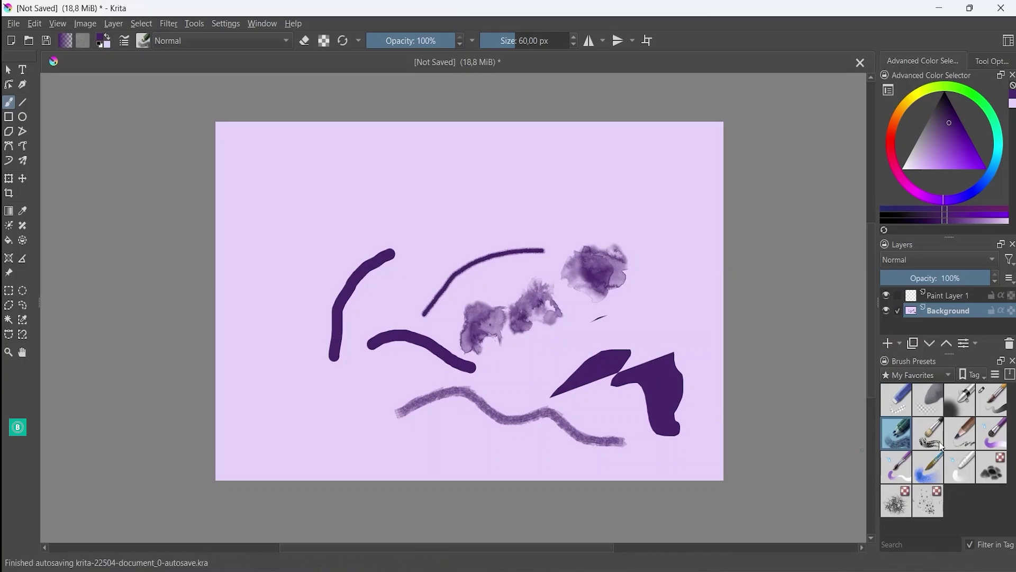
Remove the Blender Basic preset from the My Favorites tag
right_click(961, 467)
mouse_move(953, 488)
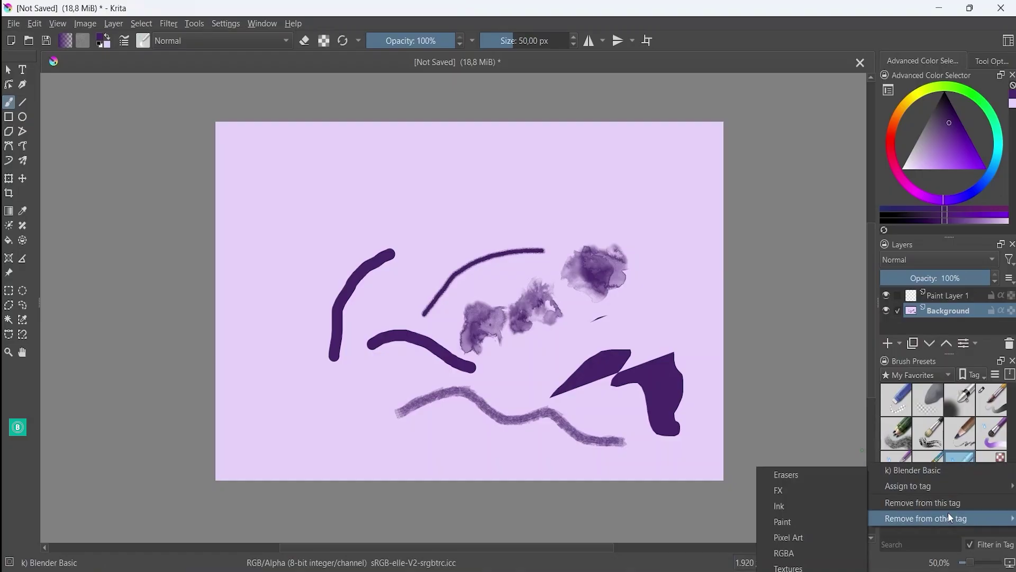
left_click(917, 511)
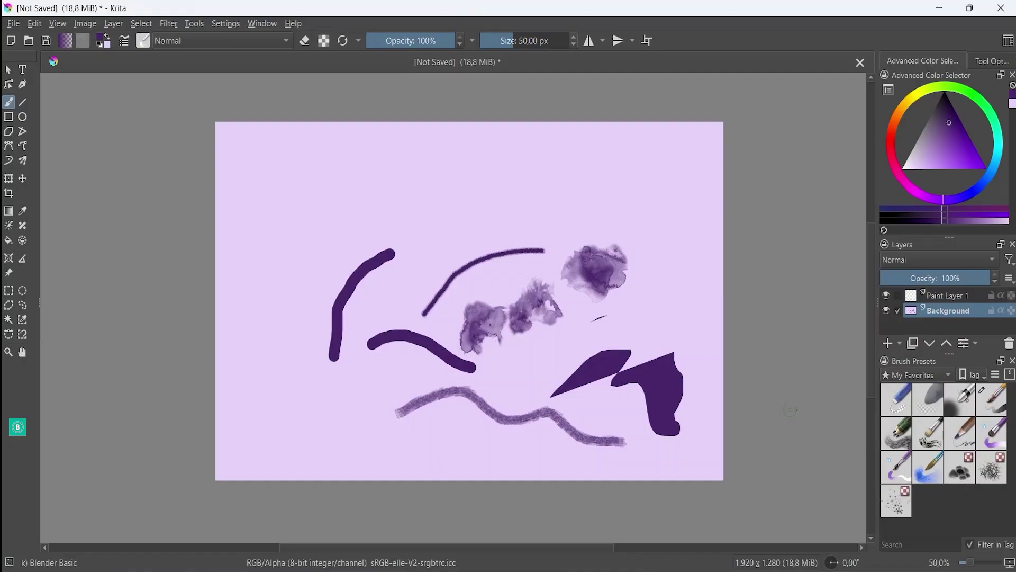
Set the brush preset tag filter back to All and look through the complete preset list
left_click(942, 375)
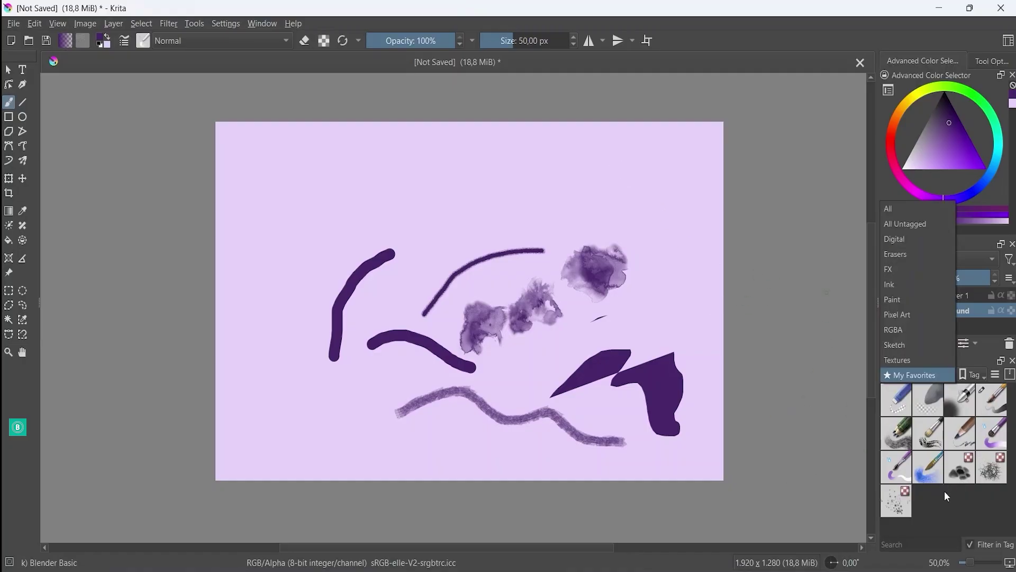
left_click(947, 503)
left_click(952, 379)
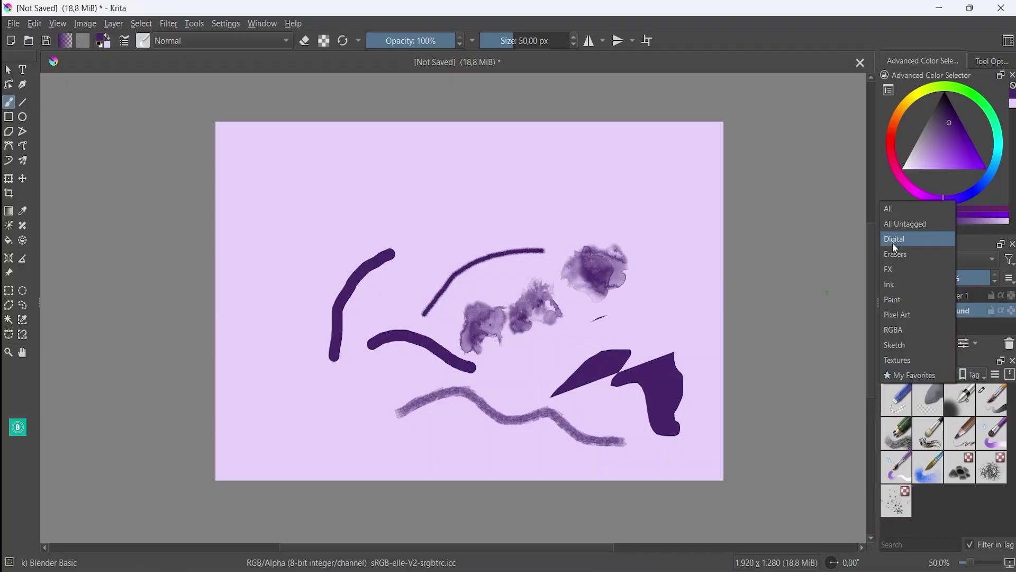
left_click(903, 212)
scroll(930, 429, "down", 5)
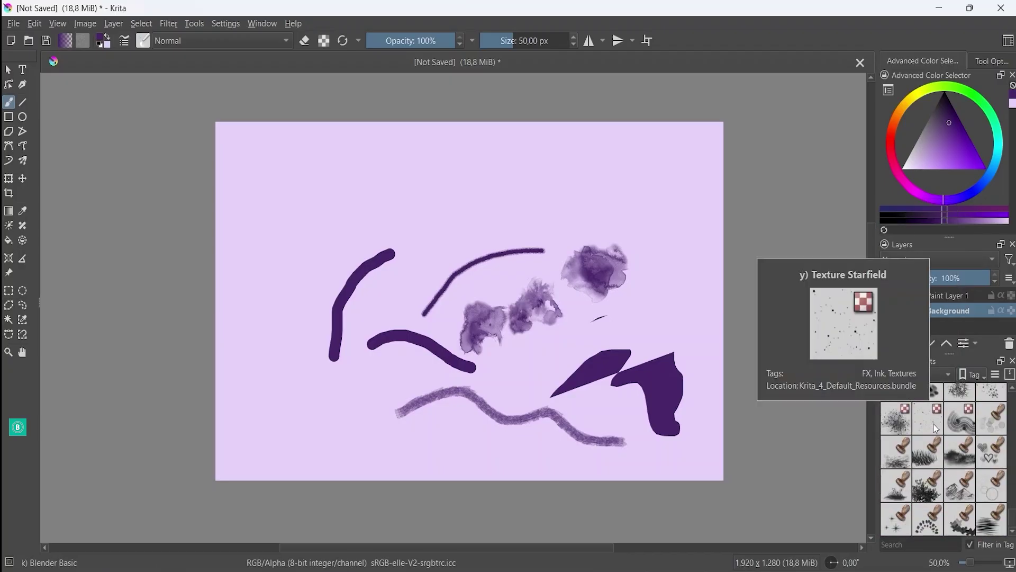
scroll(933, 424, "up", 5)
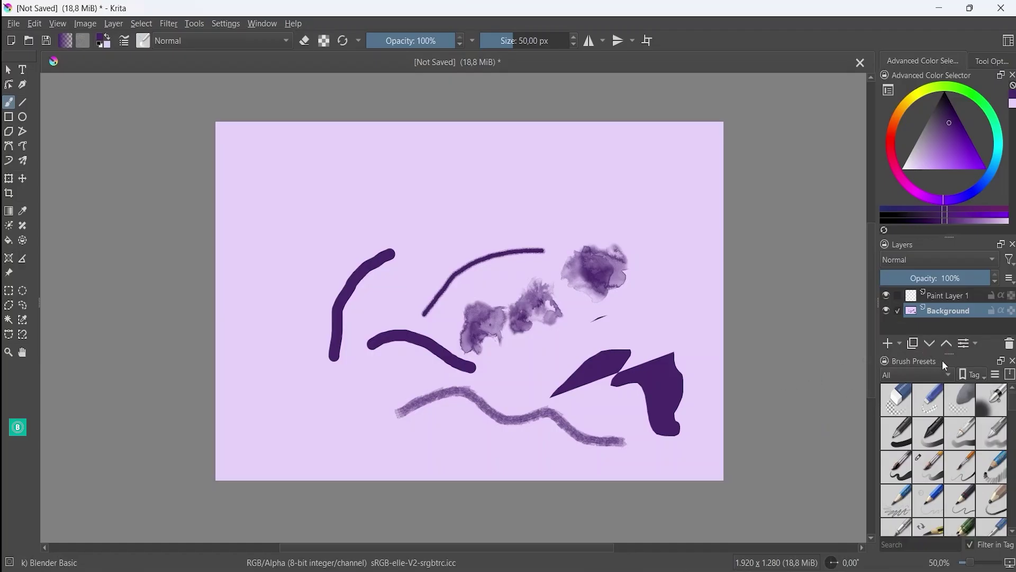
Float the Brush Presets docker over the canvas and resize it so that all presets fit in view
mouse_move(945, 366)
left_mouse_down()
mouse_move(694, 271)
mouse_move(315, 253)
left_mouse_up()
mouse_move(449, 159)
left_mouse_down()
mouse_move(371, 153)
mouse_move(127, 88)
left_mouse_up()
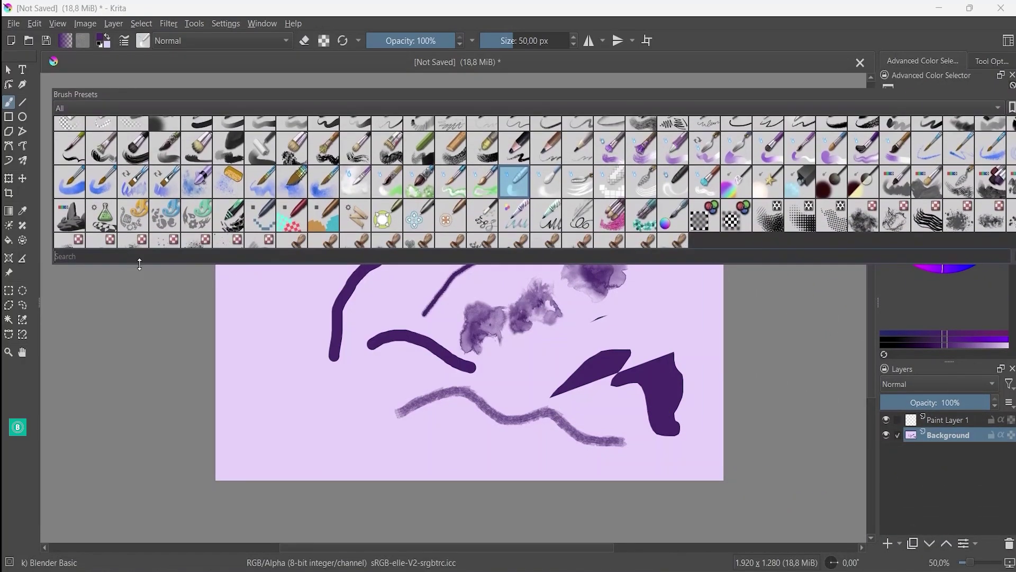
left_click_drag(139, 264, 148, 368)
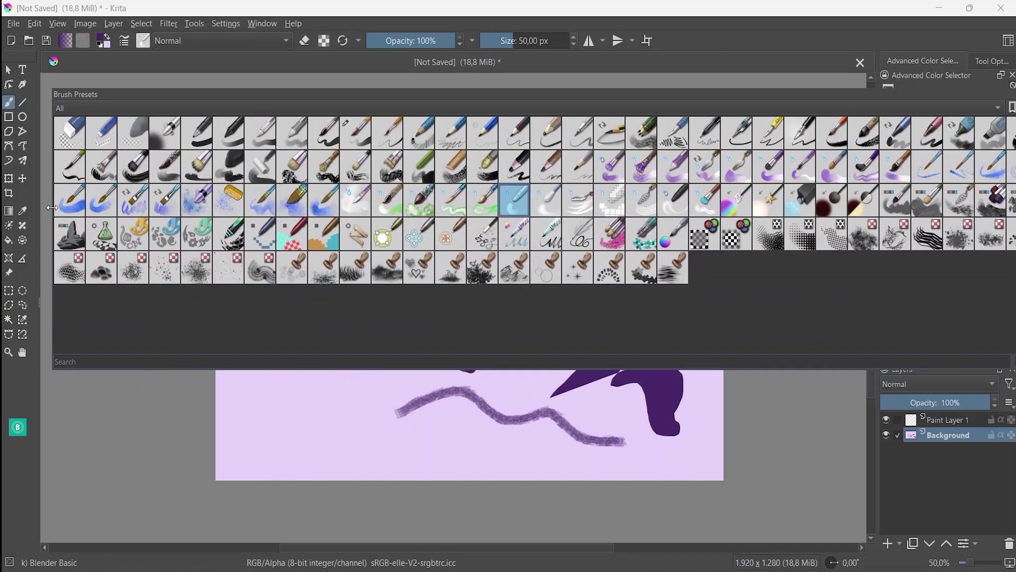
left_click_drag(52, 208, 181, 208)
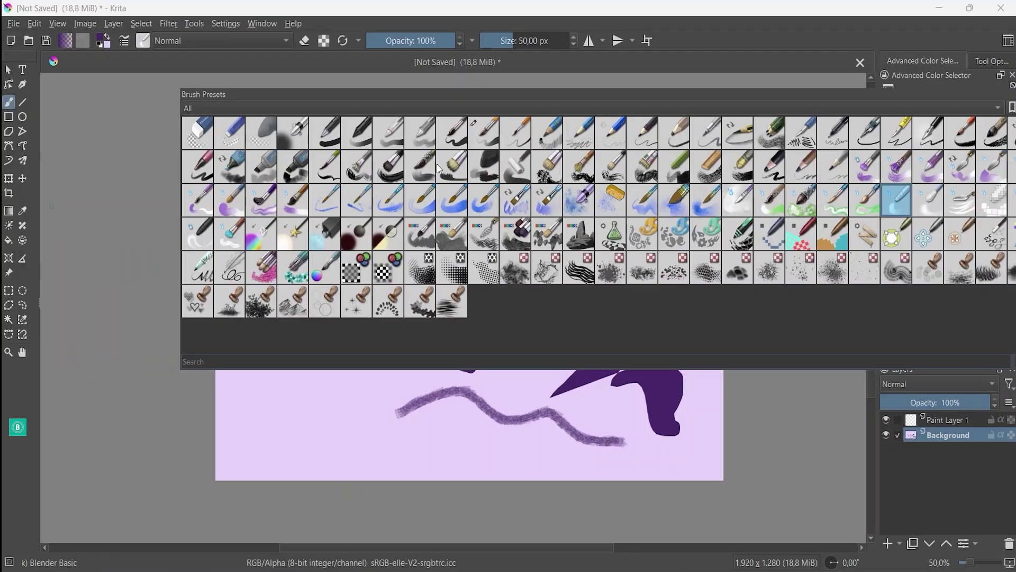
left_click_drag(606, 97, 479, 97)
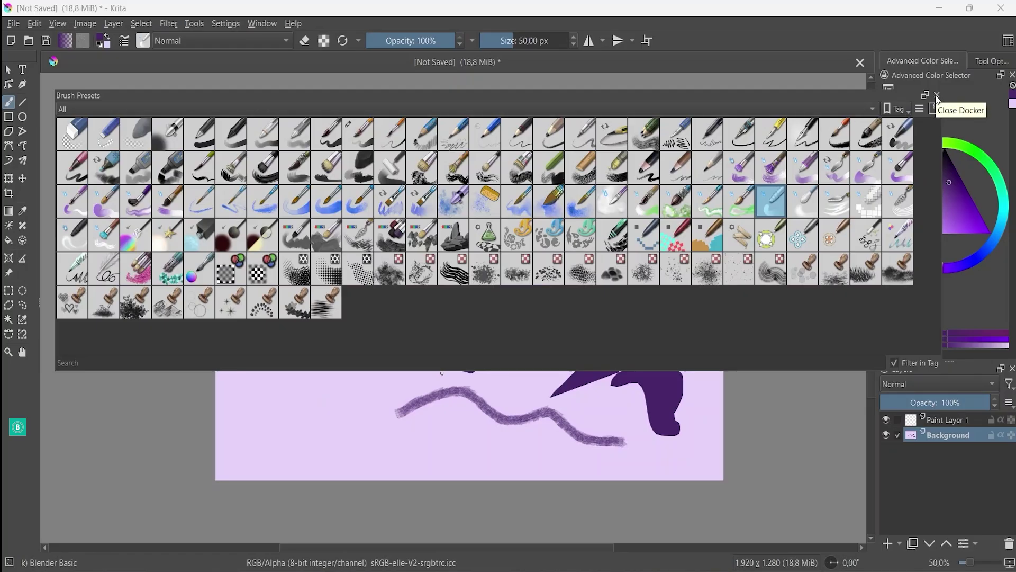
Restore the Default workspace layout
left_click(259, 25)
mouse_move(291, 72)
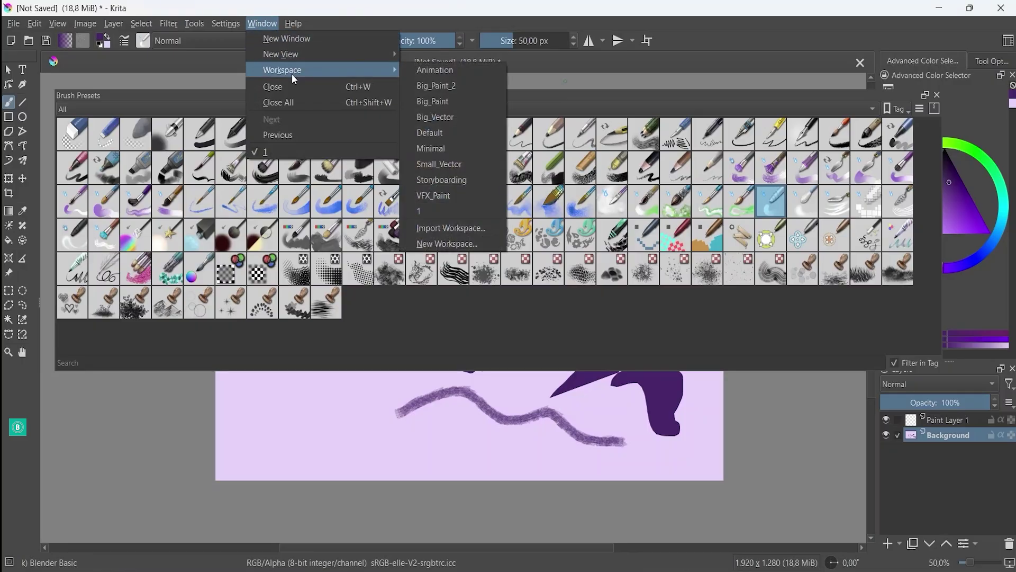
left_click(434, 132)
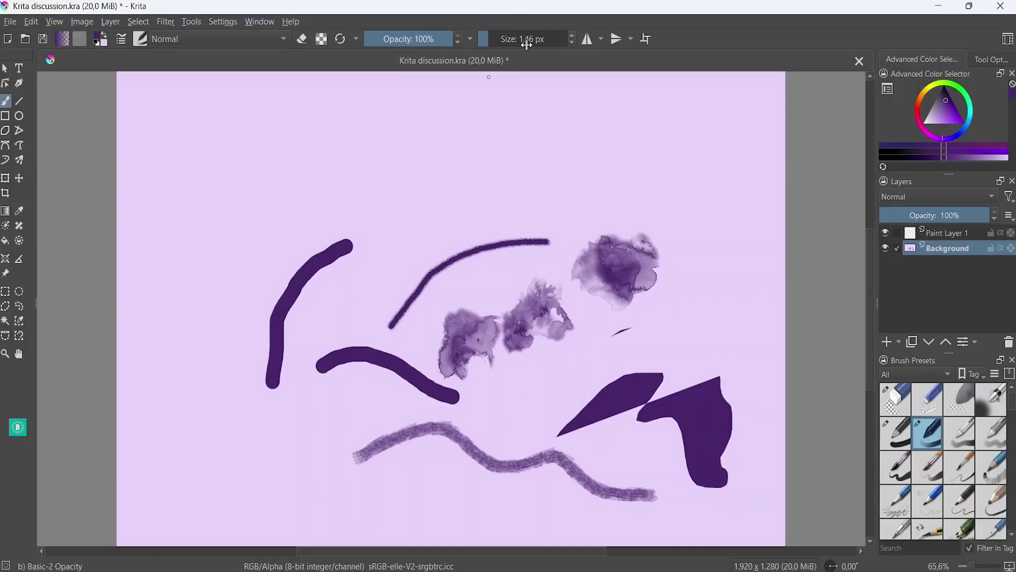
Erase the painted strokes from the Background layer with the Eraser Circle preset at about 192 px, and undo the erasing
left_click_drag(528, 42, 530, 39)
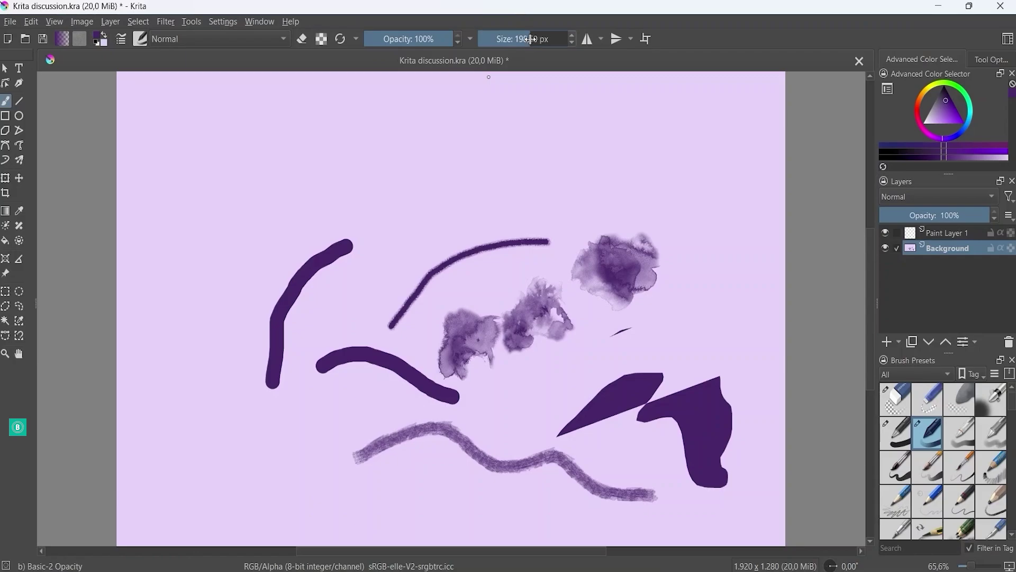
left_click(906, 401)
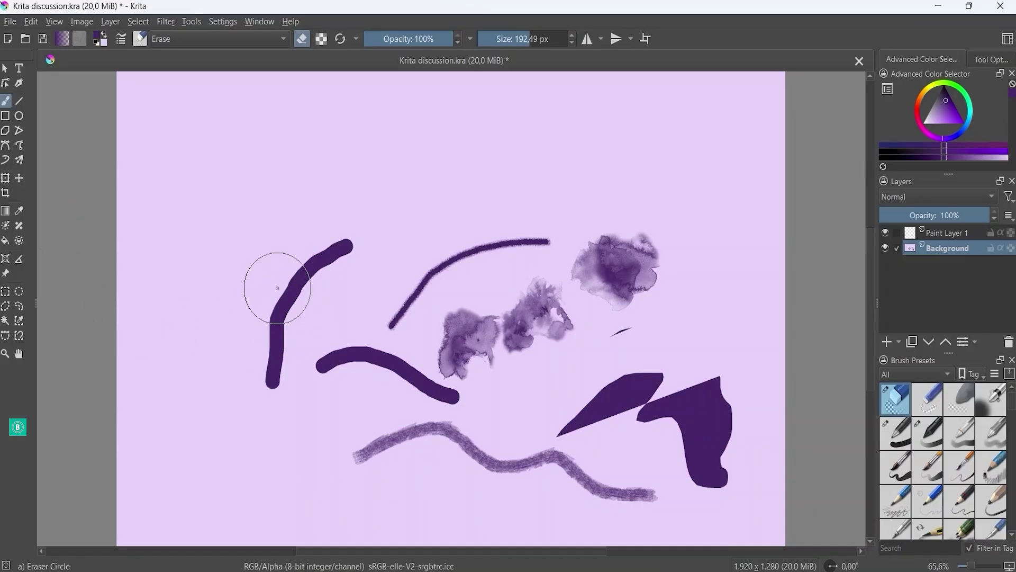
mouse_move(277, 288)
left_mouse_down()
mouse_move(340, 255)
mouse_move(298, 292)
mouse_move(276, 380)
mouse_move(325, 355)
mouse_move(457, 386)
mouse_move(441, 383)
mouse_move(503, 337)
mouse_move(455, 327)
mouse_move(370, 347)
mouse_move(414, 307)
mouse_move(487, 282)
mouse_move(567, 258)
mouse_move(591, 284)
mouse_move(580, 313)
mouse_move(550, 318)
mouse_move(660, 260)
mouse_move(595, 364)
mouse_move(611, 390)
mouse_move(583, 425)
mouse_move(689, 399)
mouse_move(681, 416)
mouse_move(704, 462)
mouse_move(700, 391)
mouse_move(662, 505)
mouse_move(602, 506)
mouse_move(537, 472)
mouse_move(464, 457)
mouse_move(444, 424)
mouse_move(368, 451)
mouse_move(342, 438)
mouse_move(429, 412)
mouse_move(538, 403)
mouse_move(524, 411)
mouse_move(538, 405)
mouse_move(534, 388)
mouse_move(346, 346)
mouse_move(345, 328)
mouse_move(429, 336)
mouse_move(389, 302)
mouse_move(414, 325)
left_mouse_up()
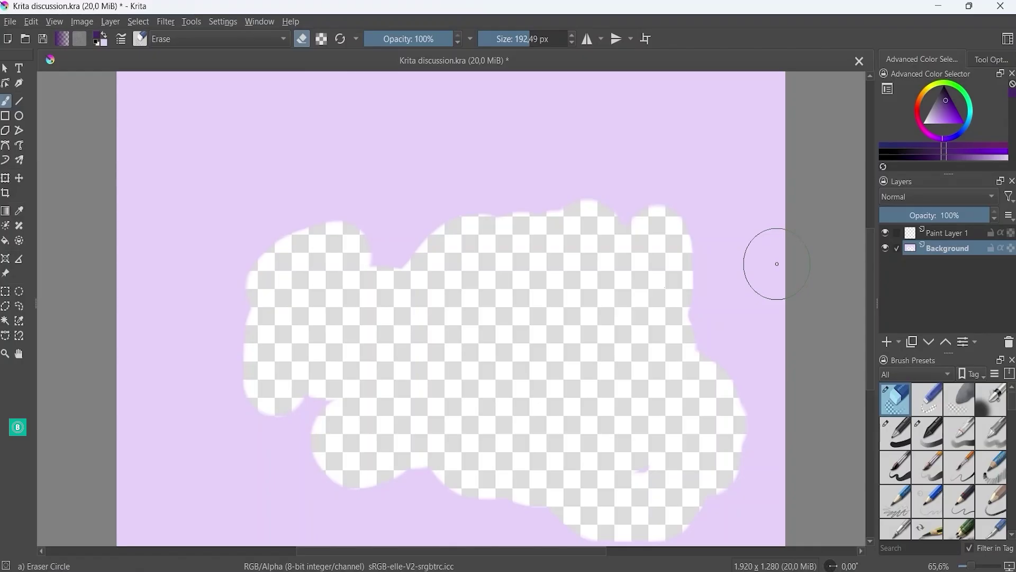
key("ctrl+z")
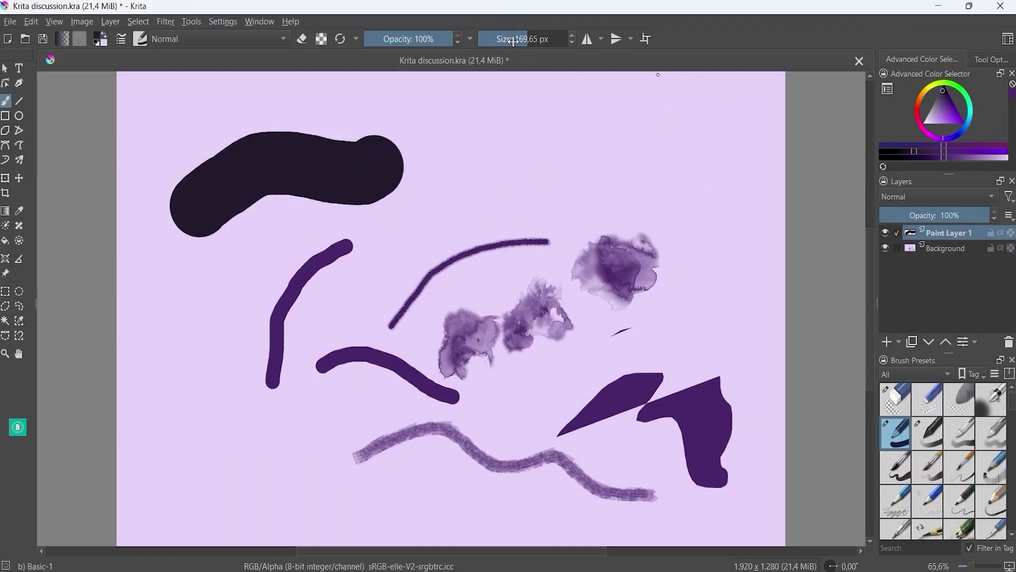
Erase the black stroke on Paint Layer 1 with the Eraser Circle preset at about 251 px, and delete that layer
key("slash")
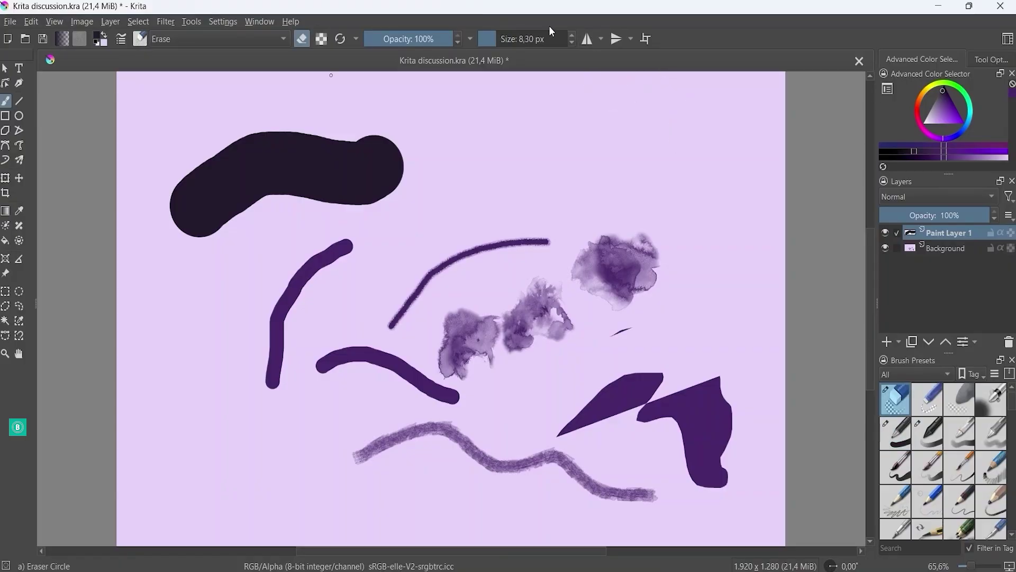
left_click(534, 39)
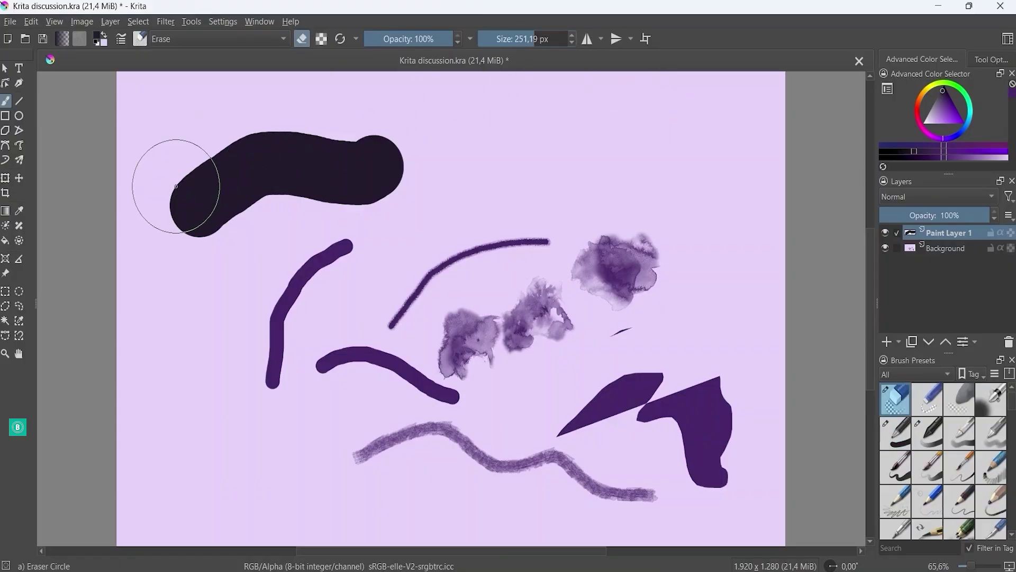
mouse_move(200, 193)
left_mouse_down()
mouse_move(231, 168)
mouse_move(274, 198)
mouse_move(336, 154)
mouse_move(371, 175)
left_mouse_up()
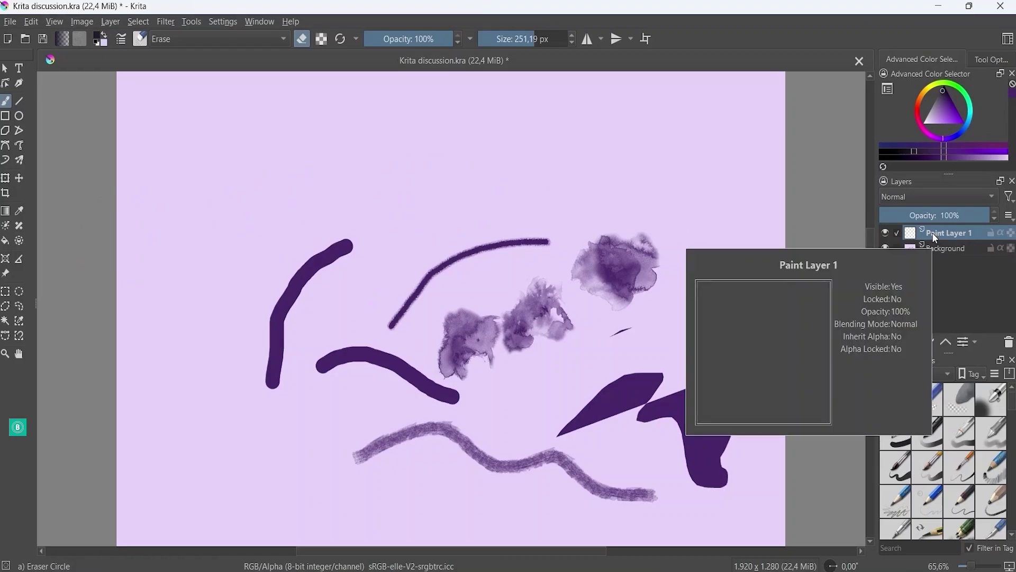
mouse_move(954, 239)
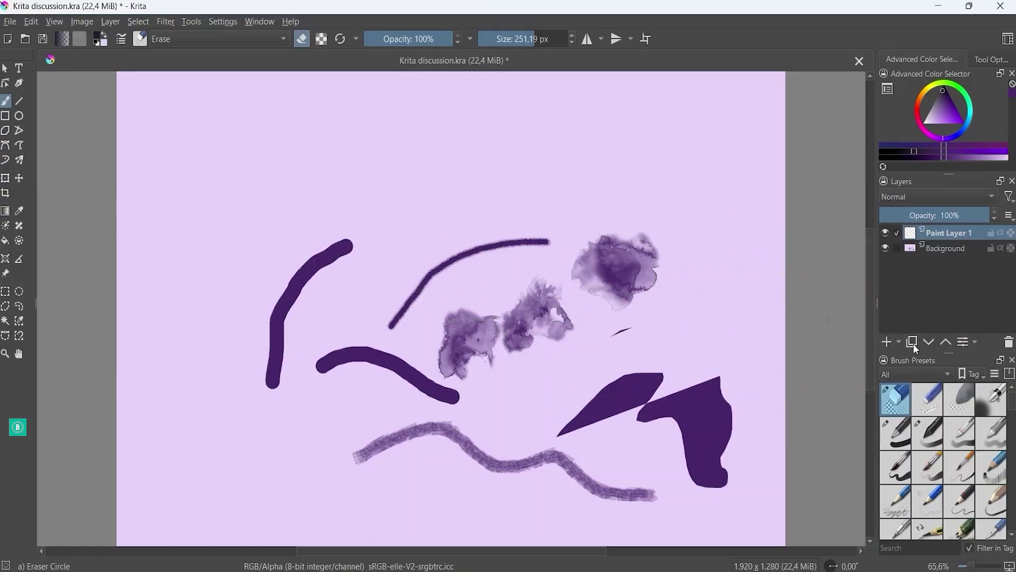
left_click(1009, 344)
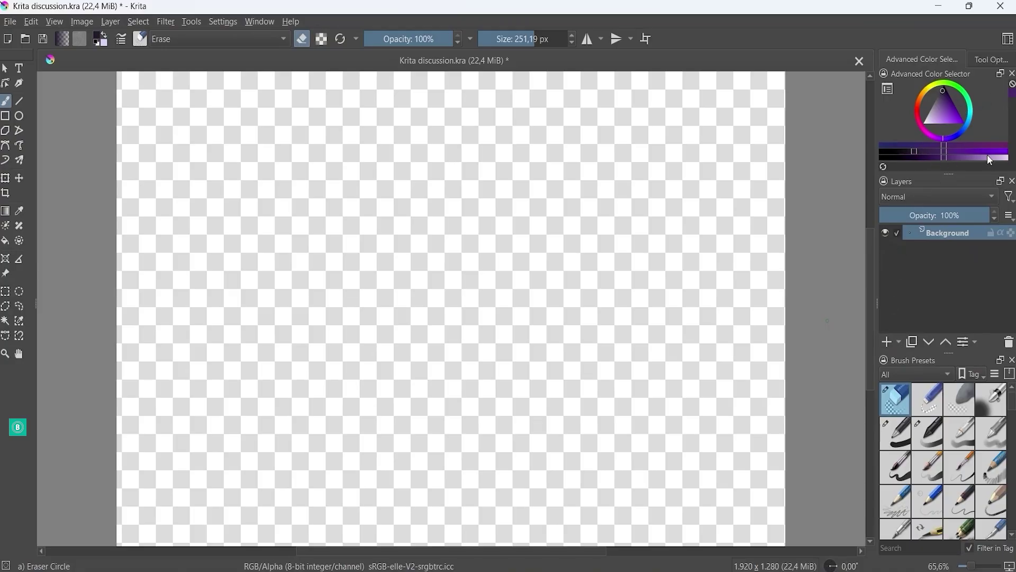
Fill the emptied Background layer with a light purple using the Fill tool, with the Basic-1 preset replacing the eraser
left_click_drag(987, 157, 1005, 157)
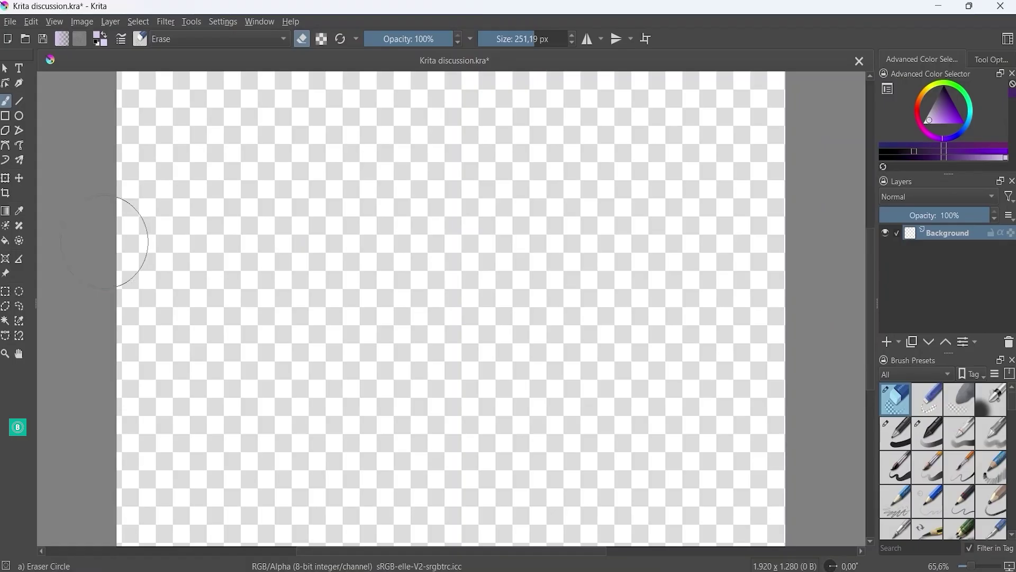
left_click(7, 244)
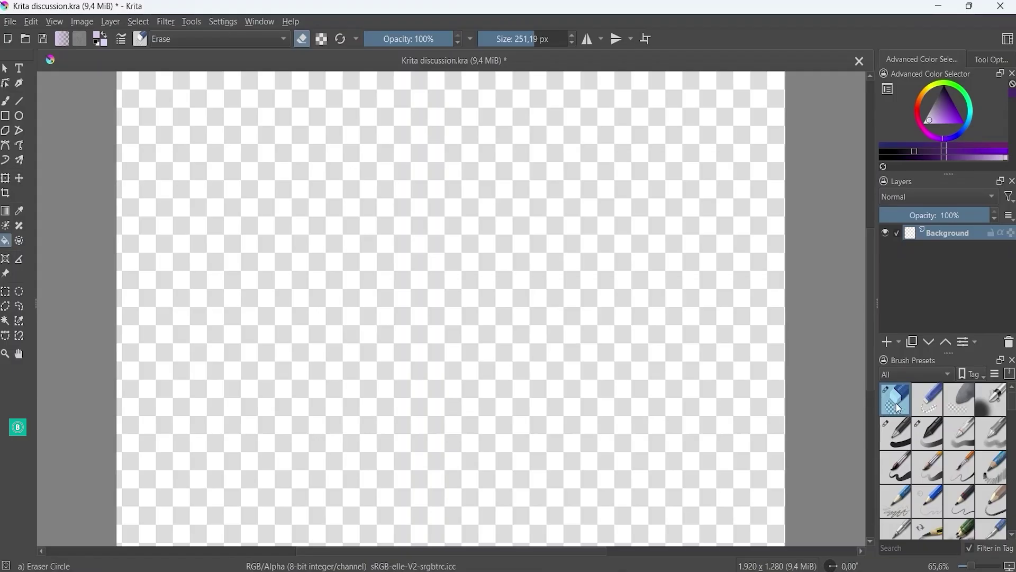
mouse_move(902, 404)
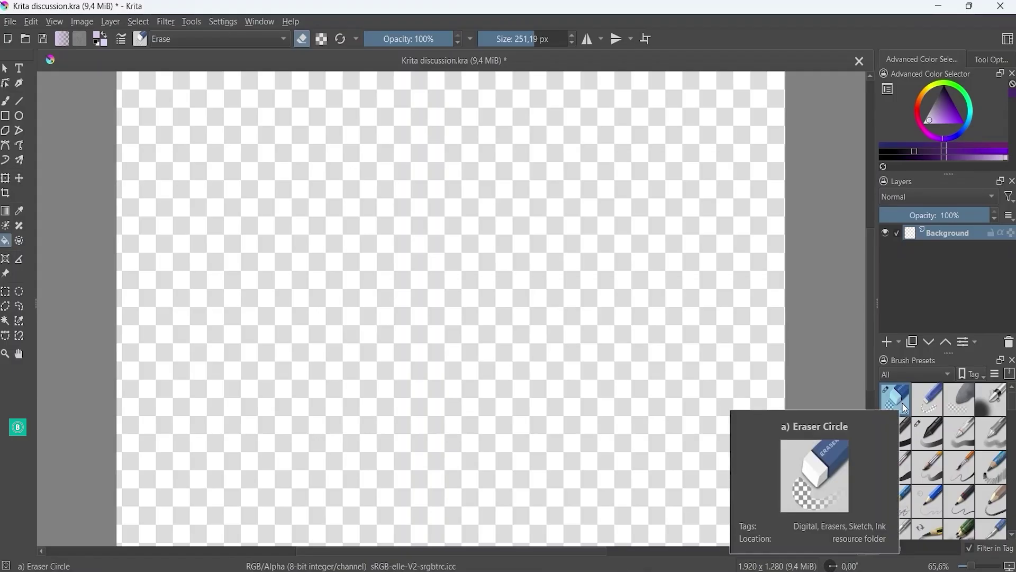
mouse_move(901, 437)
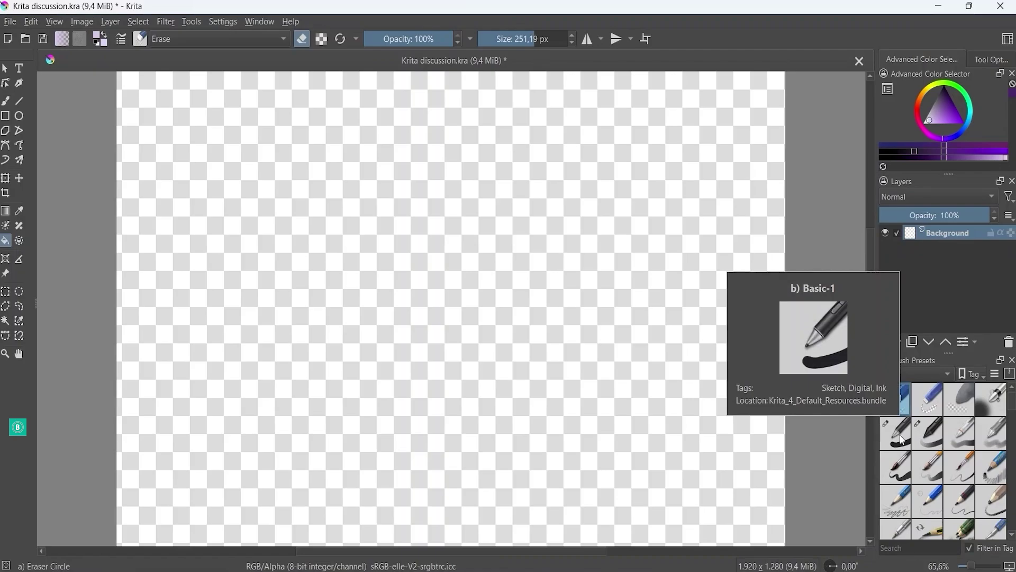
left_click(901, 439)
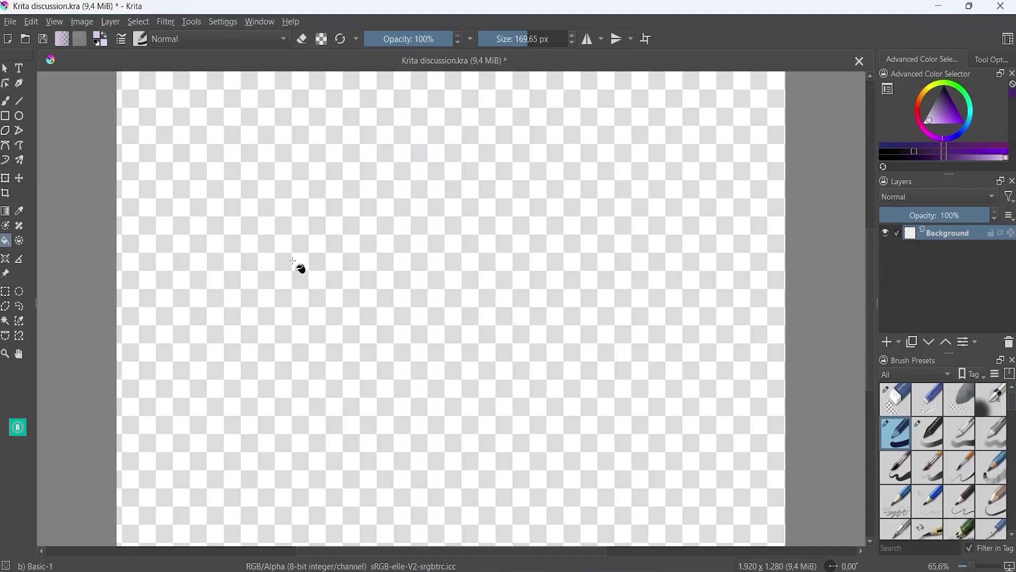
left_click(292, 260)
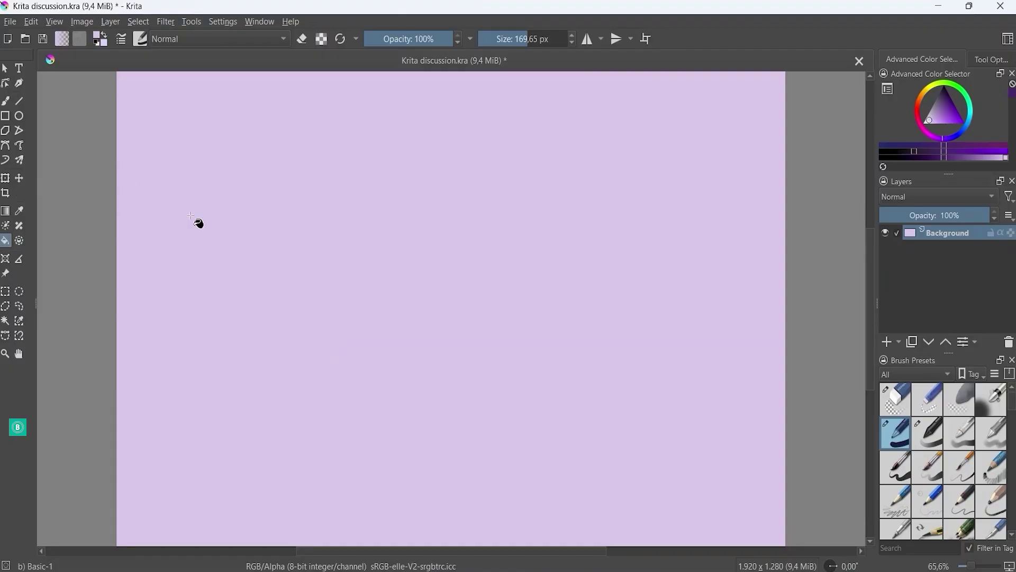
Add a new paint layer above the Background and a vector layer on top of it
left_click(887, 342)
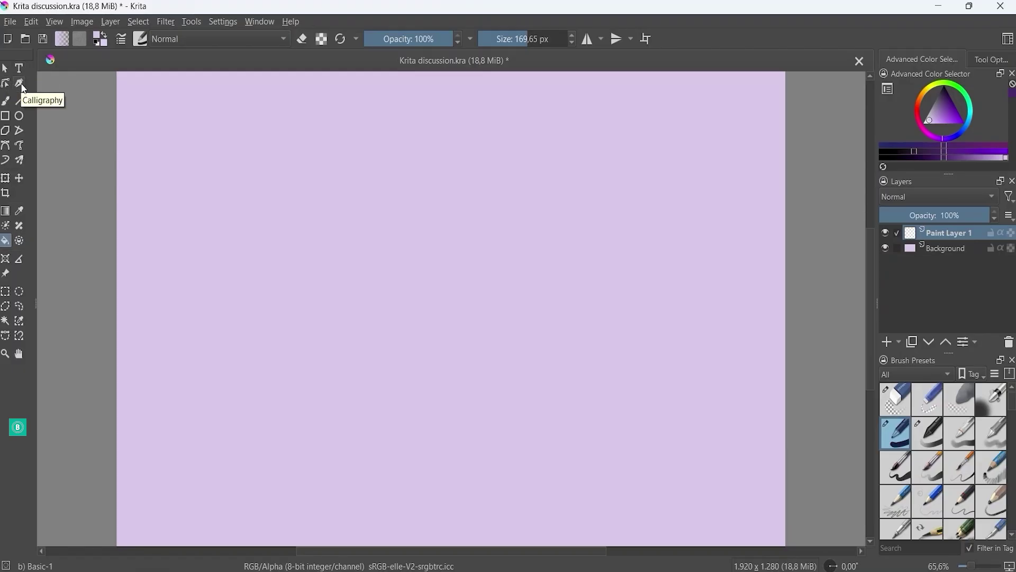
key("b")
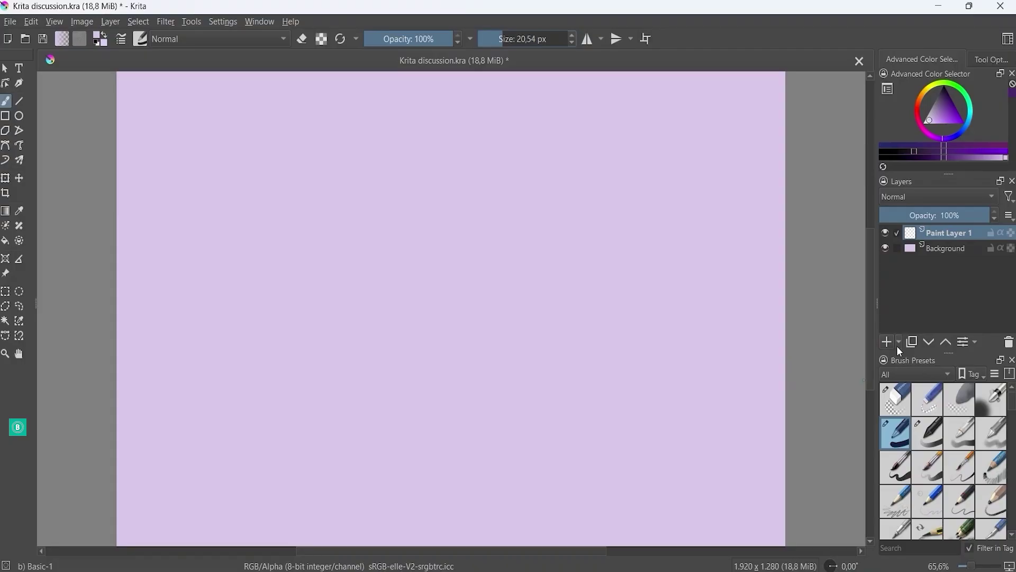
left_click(898, 344)
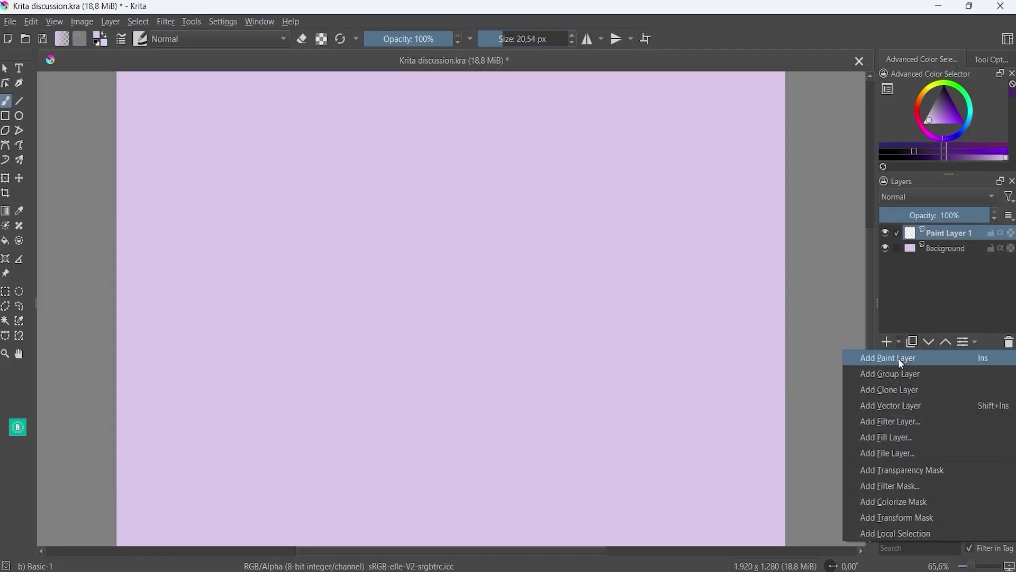
left_click(902, 406)
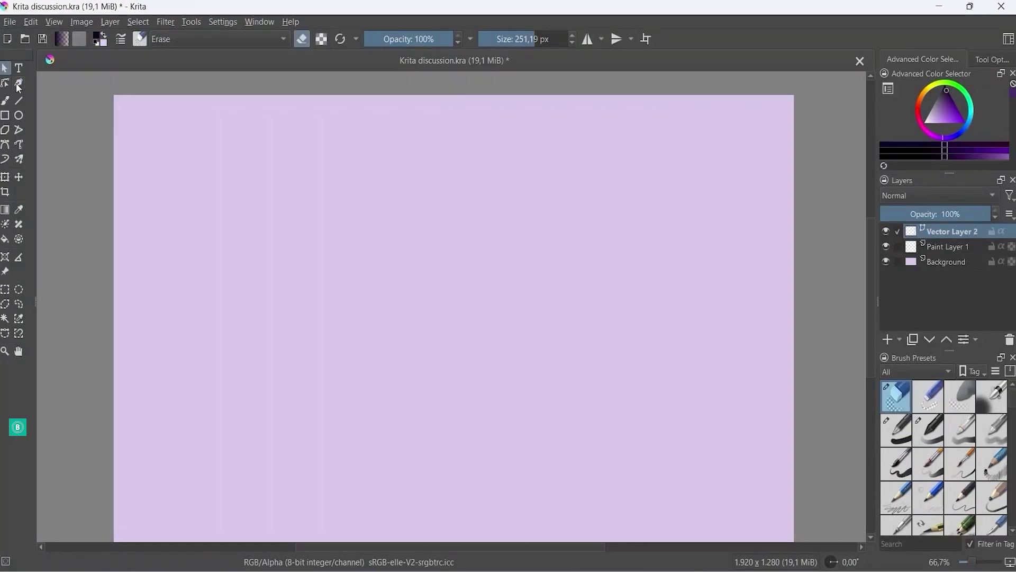
Write the word "Krita" across the upper middle of the canvas on the vector layer with the Calligraphy tool
left_click(17, 84)
left_click_drag(283, 244, 277, 352)
mouse_move(312, 269)
left_mouse_down()
mouse_move(269, 311)
mouse_move(327, 330)
left_mouse_up()
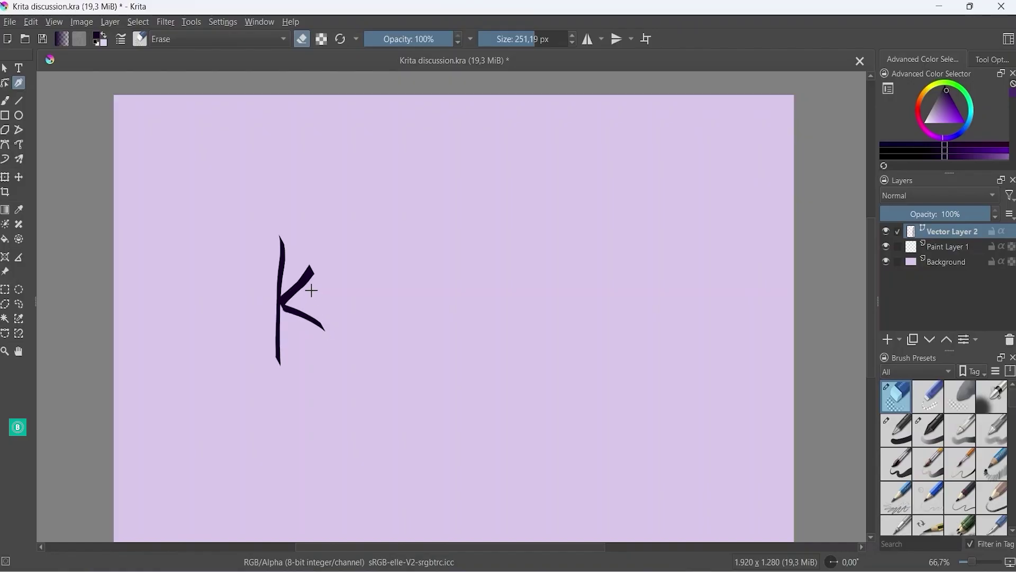
left_click_drag(311, 287, 327, 297)
mouse_move(332, 305)
left_mouse_down()
mouse_move(344, 337)
mouse_move(378, 286)
mouse_move(395, 337)
left_mouse_up()
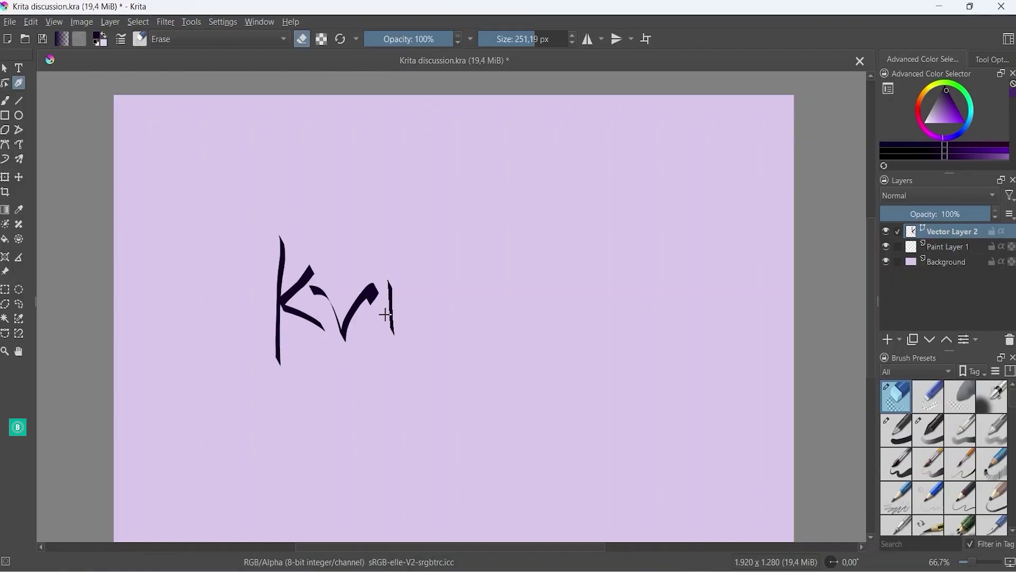
mouse_move(384, 258)
left_mouse_down()
mouse_move(397, 240)
mouse_move(379, 258)
left_mouse_up()
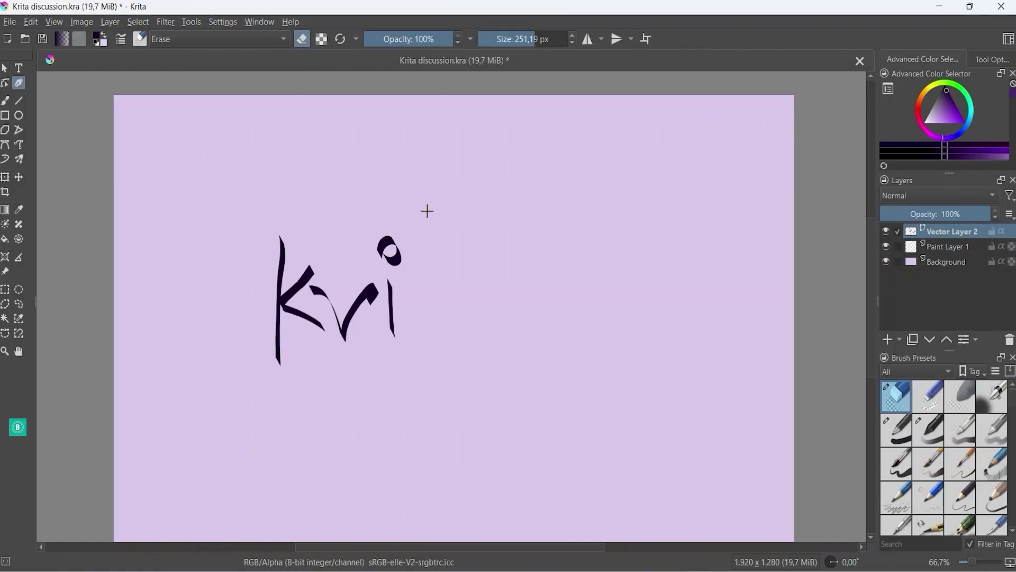
left_click_drag(427, 208, 444, 345)
mouse_move(404, 289)
left_mouse_down()
mouse_move(495, 274)
mouse_move(475, 291)
mouse_move(487, 314)
mouse_move(489, 271)
mouse_move(564, 331)
left_mouse_up()
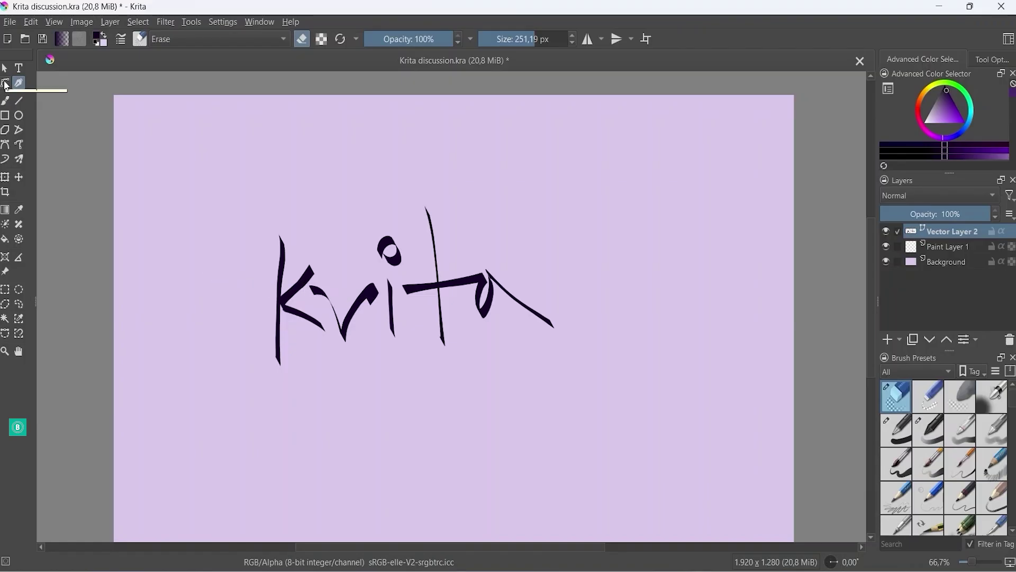
Reshape the strokes of the letter K by pulling their end nodes outward with the Edit Shapes tool
left_click(5, 84)
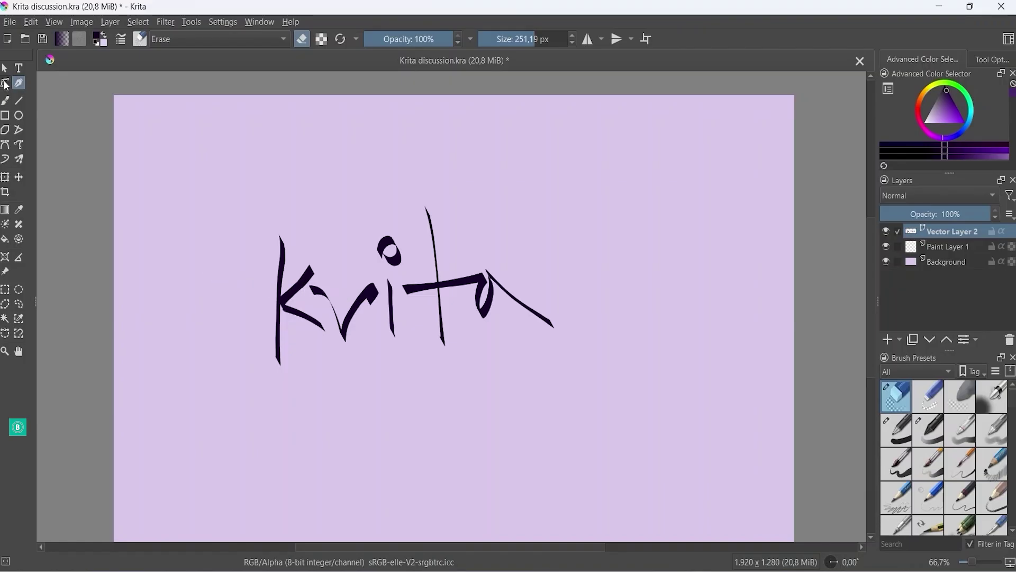
left_click(282, 264)
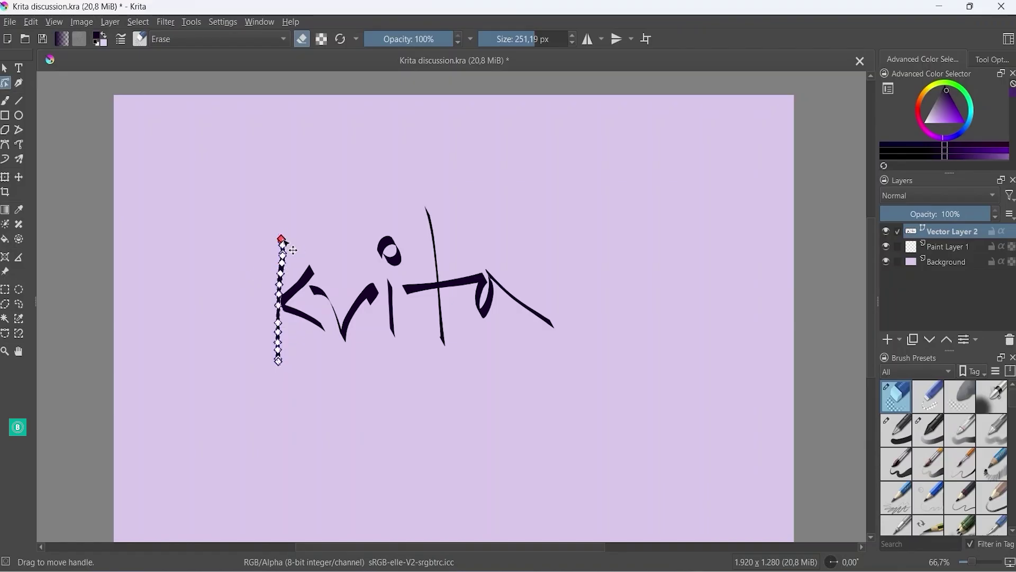
left_click_drag(280, 237, 243, 225)
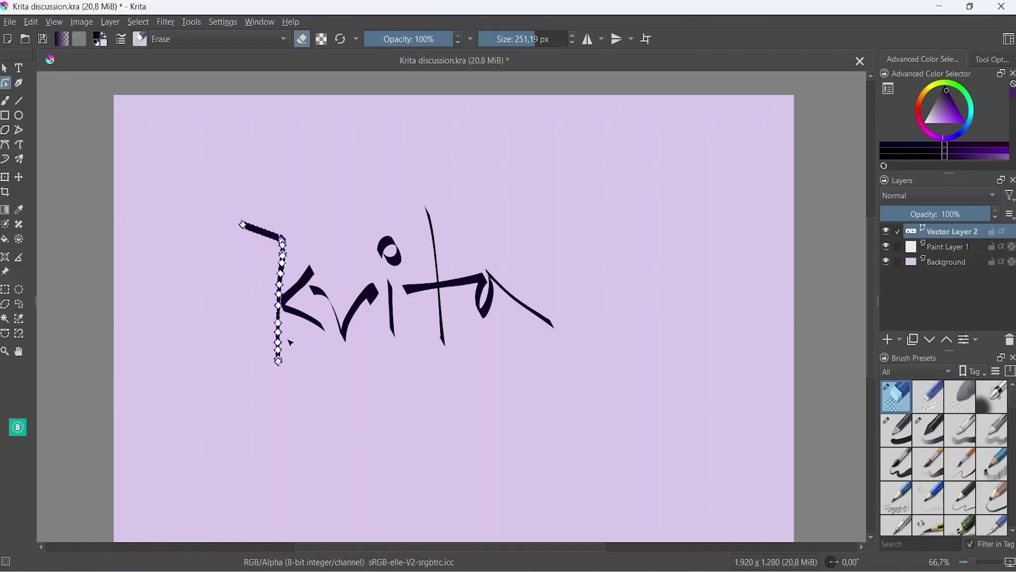
left_click_drag(278, 362, 246, 373)
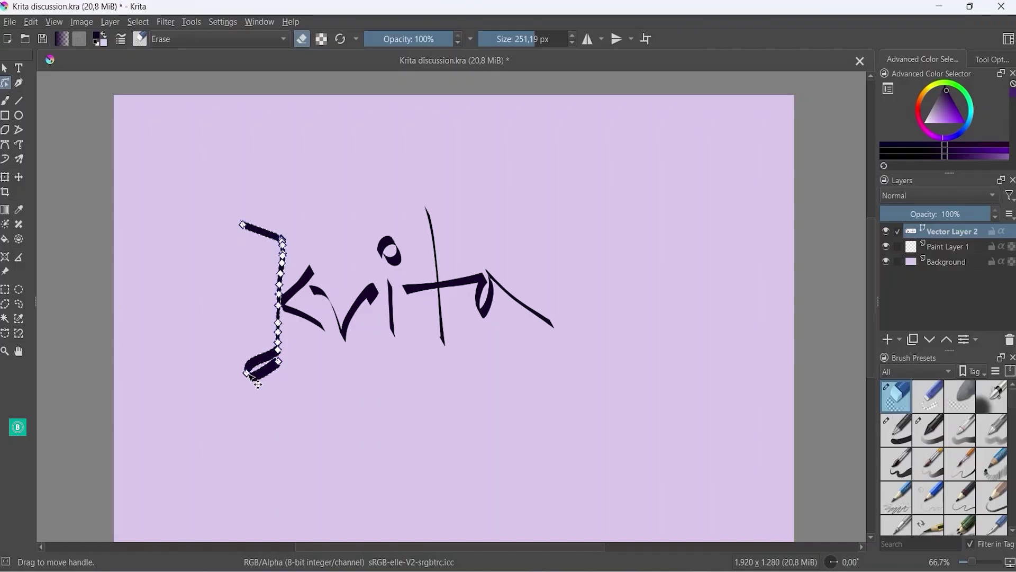
left_click(307, 275)
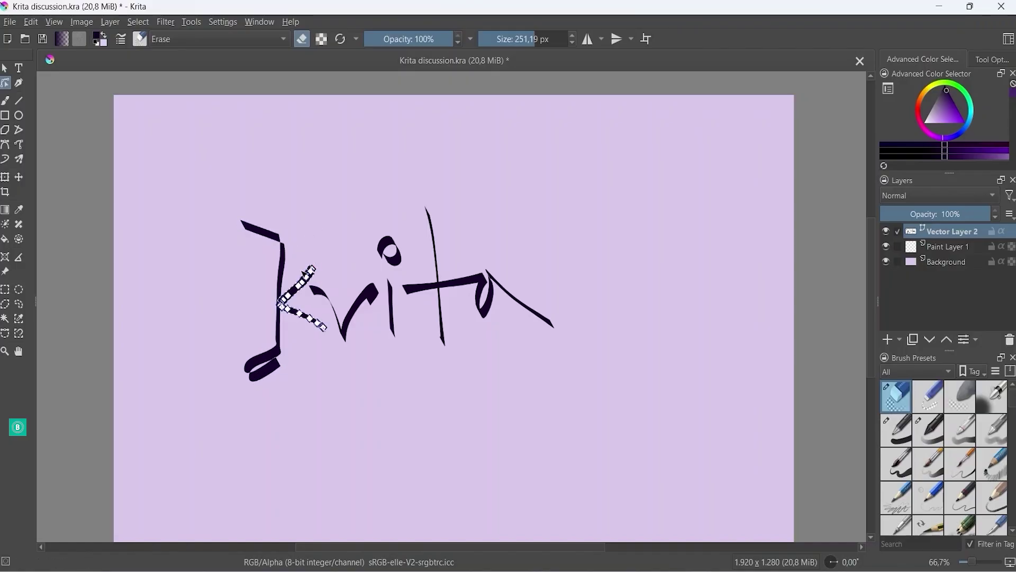
left_click_drag(312, 269, 313, 228)
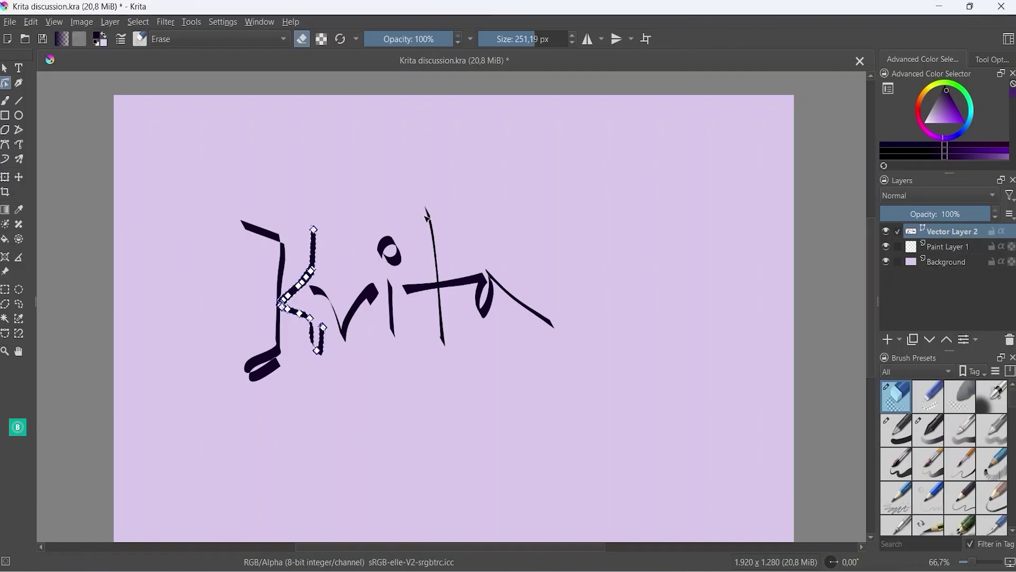
Pull out the end nodes of the t, a and i strokes to give those letters decorative tails
left_click(426, 211)
left_click_drag(427, 209, 389, 198)
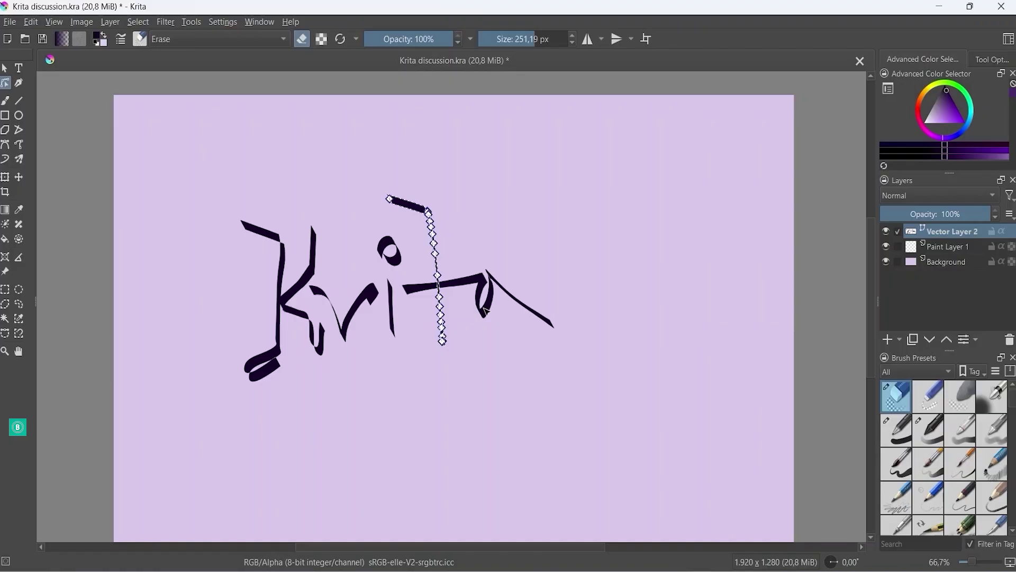
left_click(551, 326)
left_click_drag(553, 325, 583, 281)
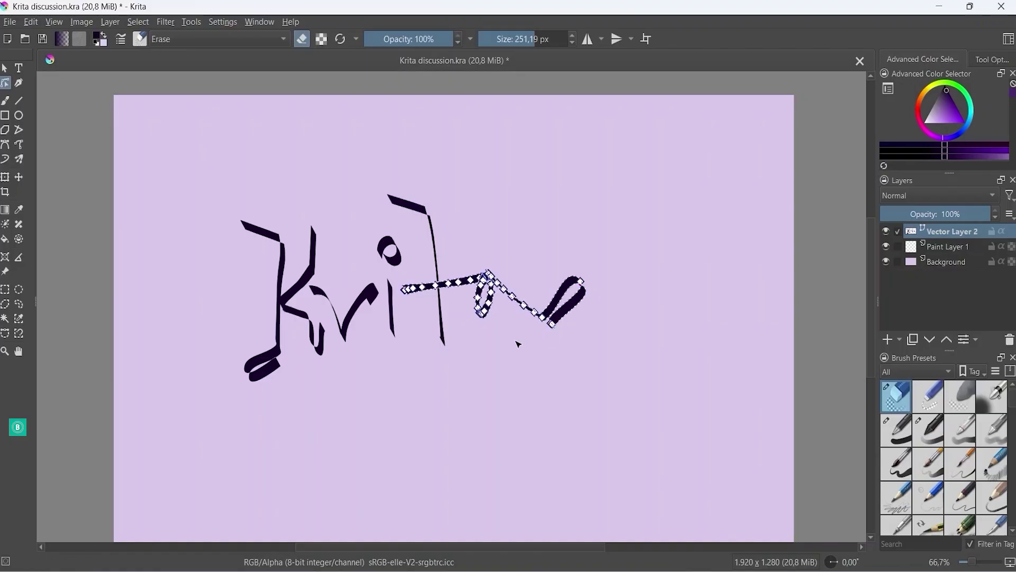
left_click(395, 330)
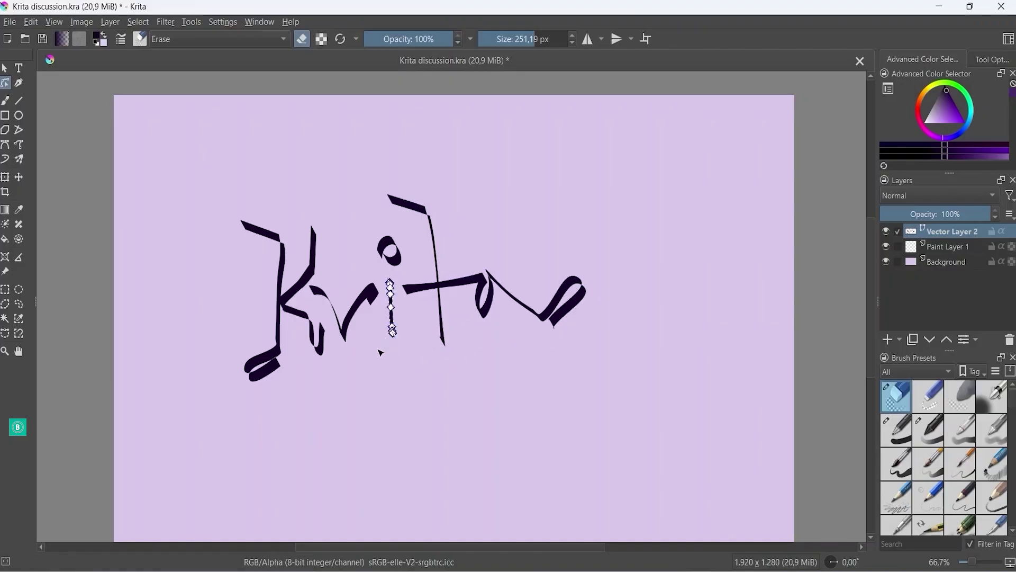
left_click_drag(395, 335, 380, 366)
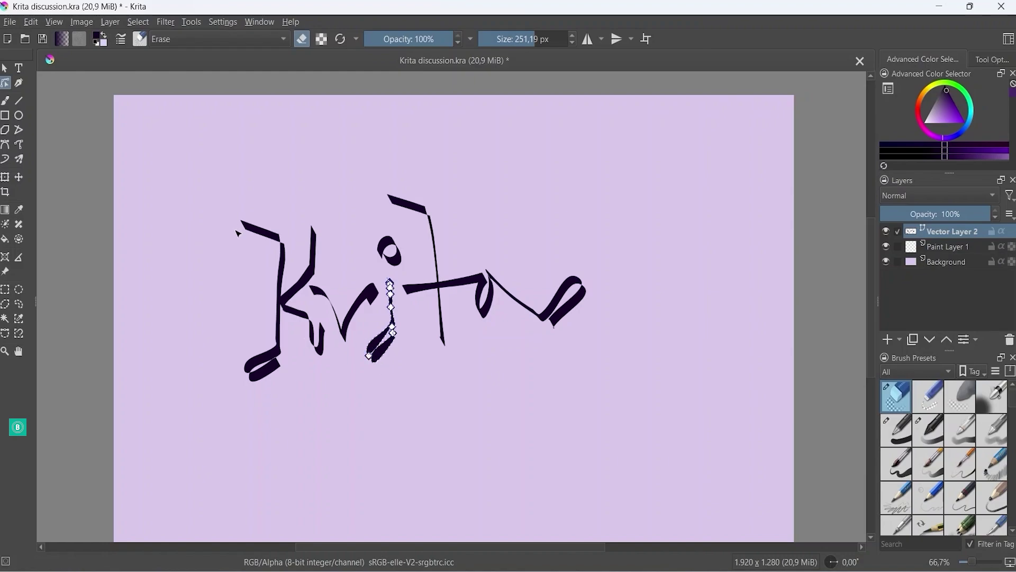
left_click(442, 336)
mouse_move(443, 339)
left_mouse_down()
mouse_move(480, 351)
mouse_move(478, 343)
left_mouse_up()
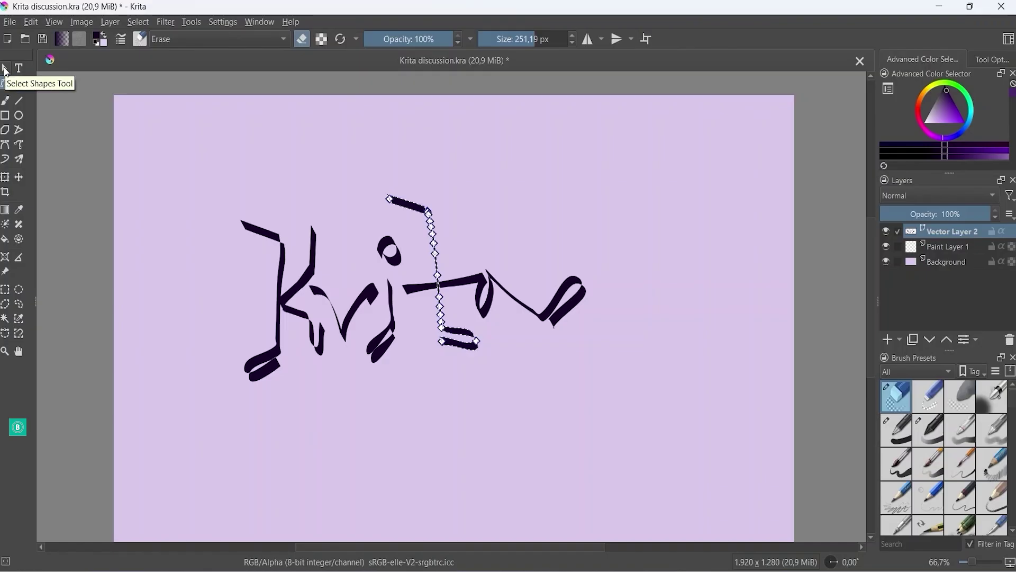
Select all the lettering shapes with the Select Shapes tool and move them to the upper right of the canvas
left_click(5, 69)
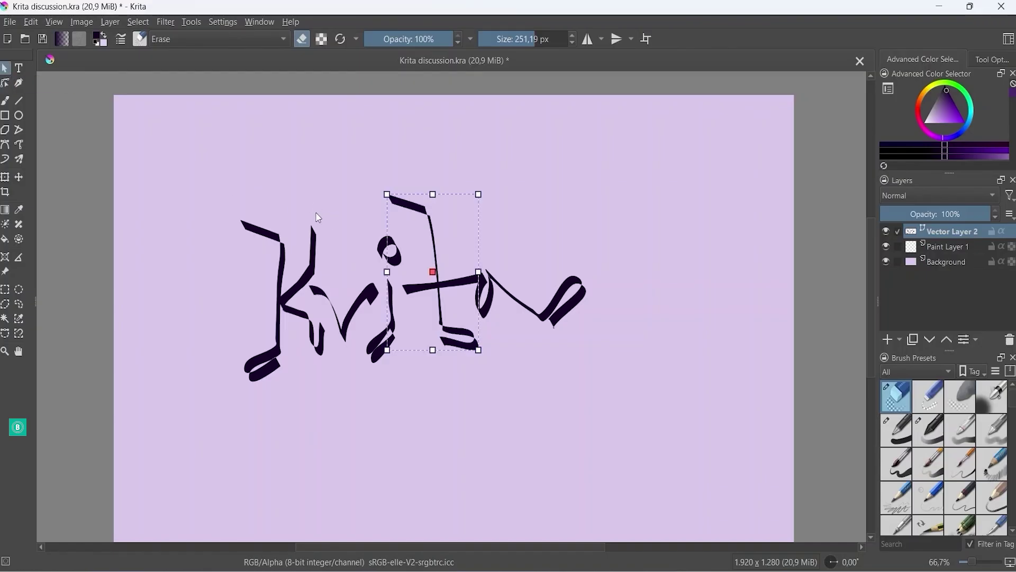
left_click_drag(195, 156, 693, 422)
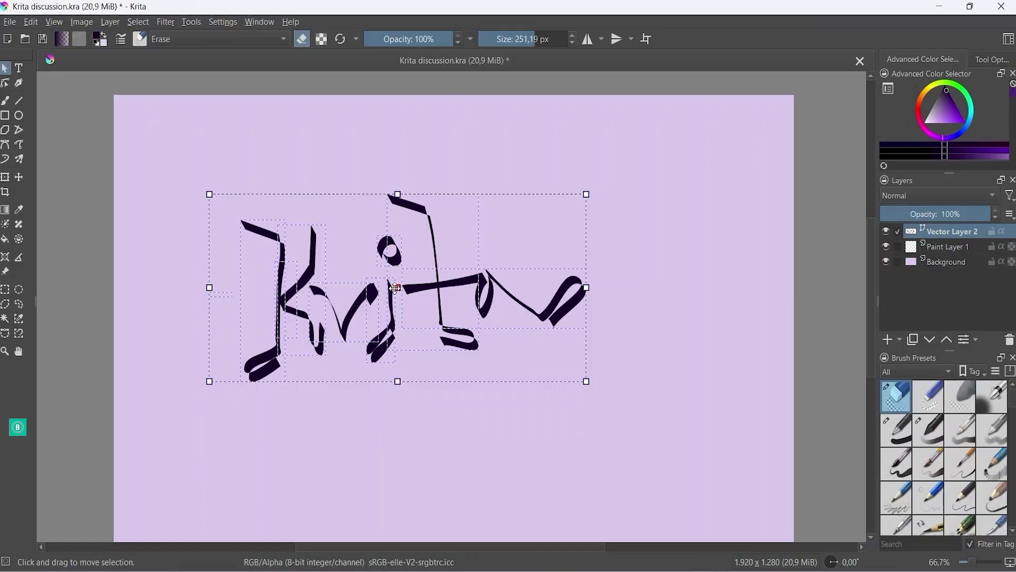
left_click_drag(398, 287, 580, 226)
double_click(580, 226)
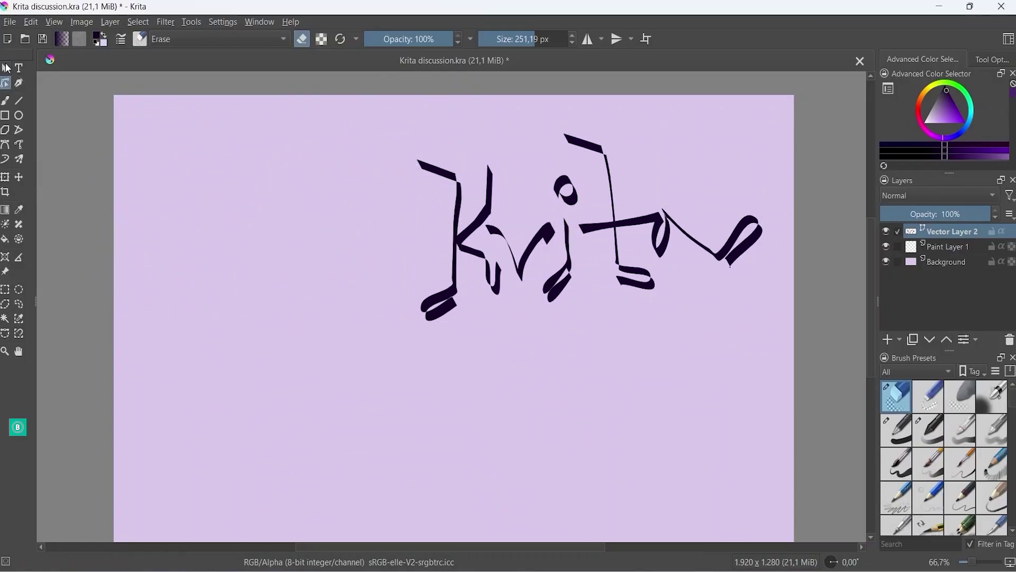
Select all the lettering shapes on the vector layer and delete them
left_click(4, 68)
left_click_drag(389, 140, 779, 338)
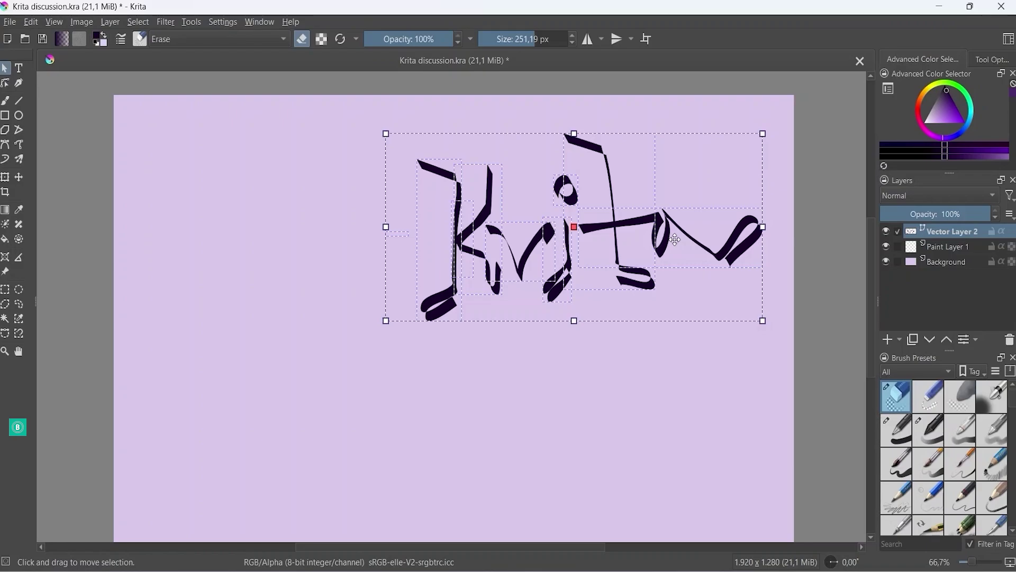
key("Delete")
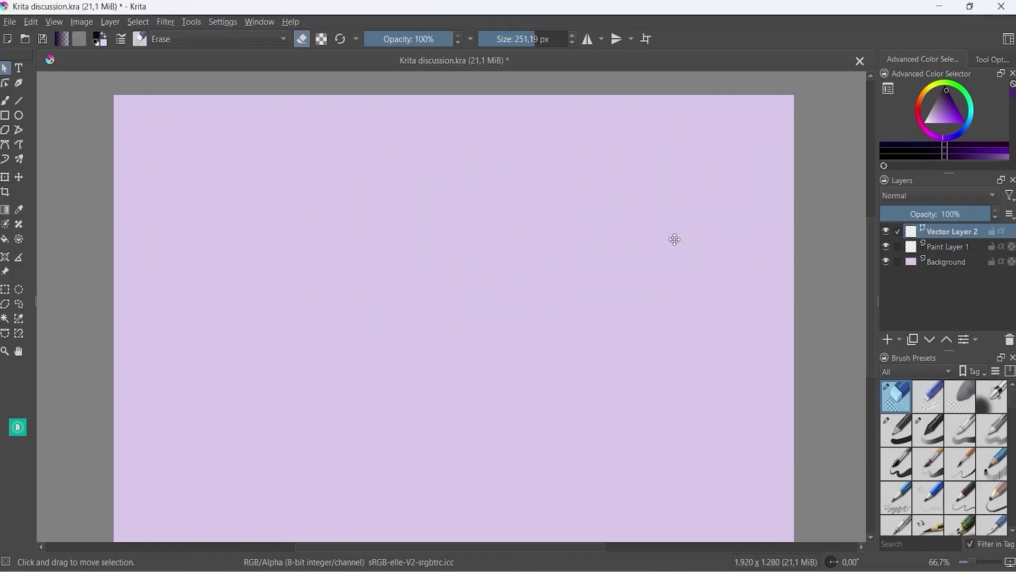
Delete the vector layer and paint a thick wavy freehand stroke on Paint Layer 1 with the b) Basic-5 Size brush
left_click(6, 102)
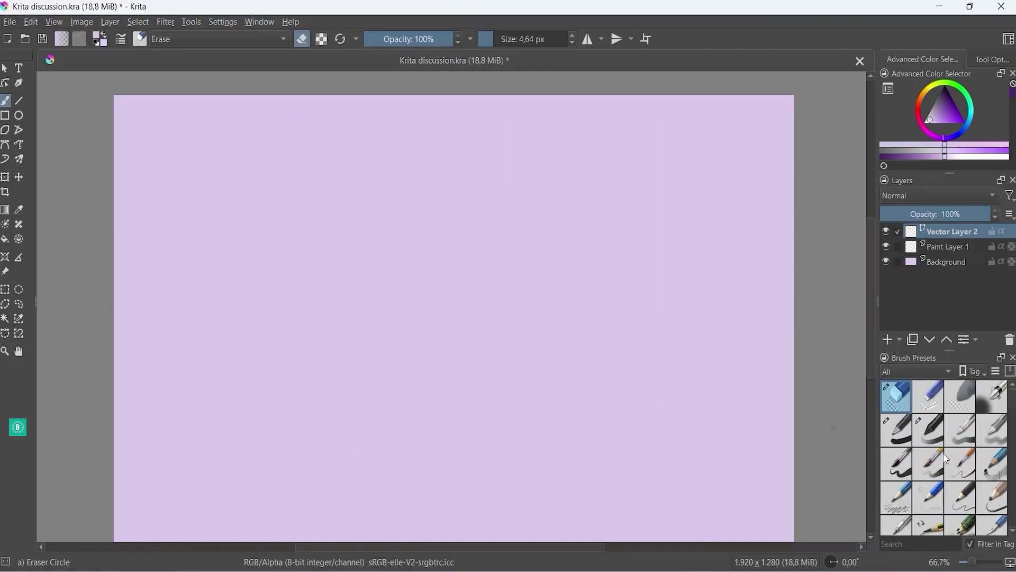
left_click(901, 464)
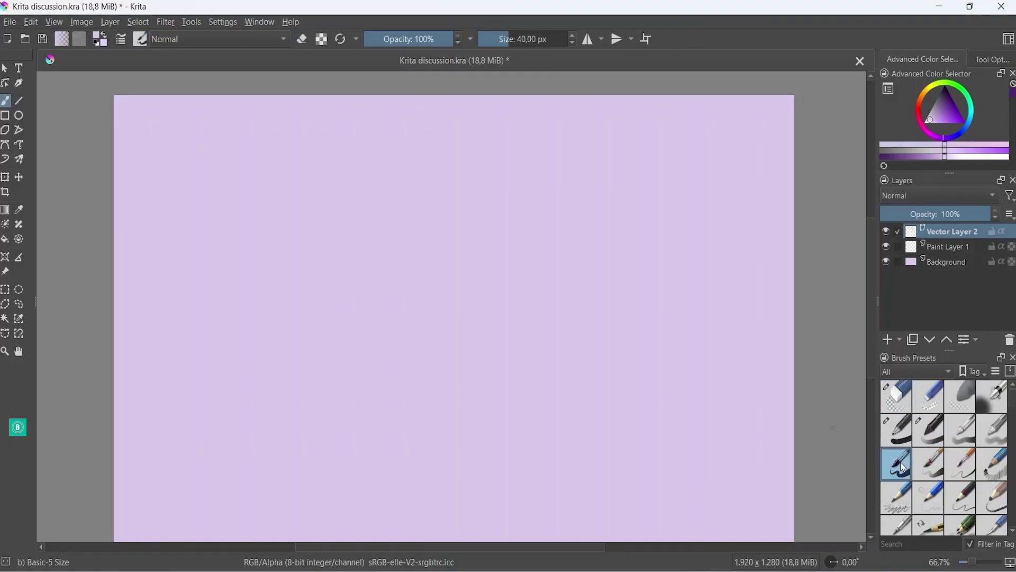
key("shift+Delete")
key("d")
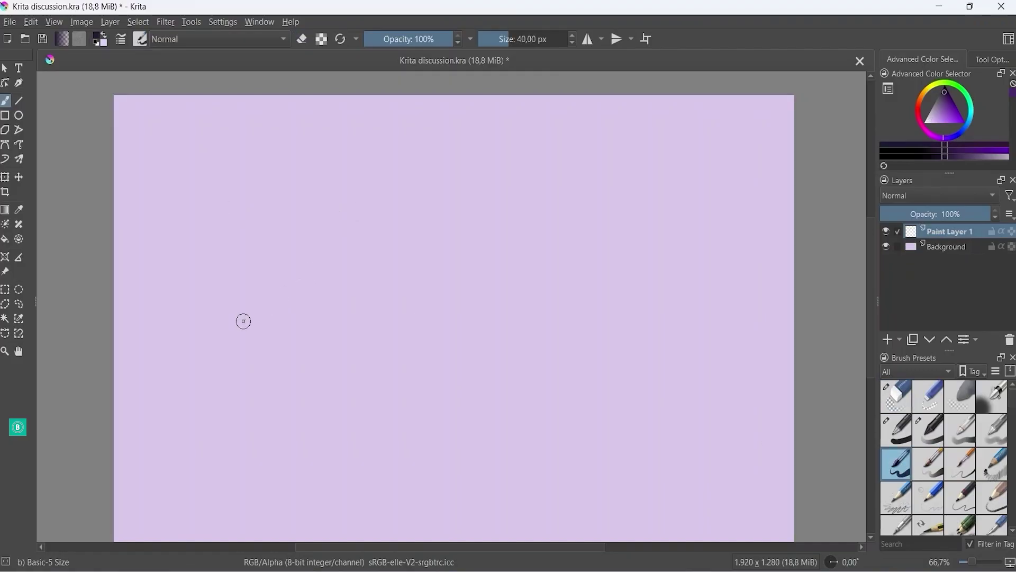
mouse_move(243, 320)
left_mouse_down()
mouse_move(303, 265)
mouse_move(534, 170)
left_mouse_up()
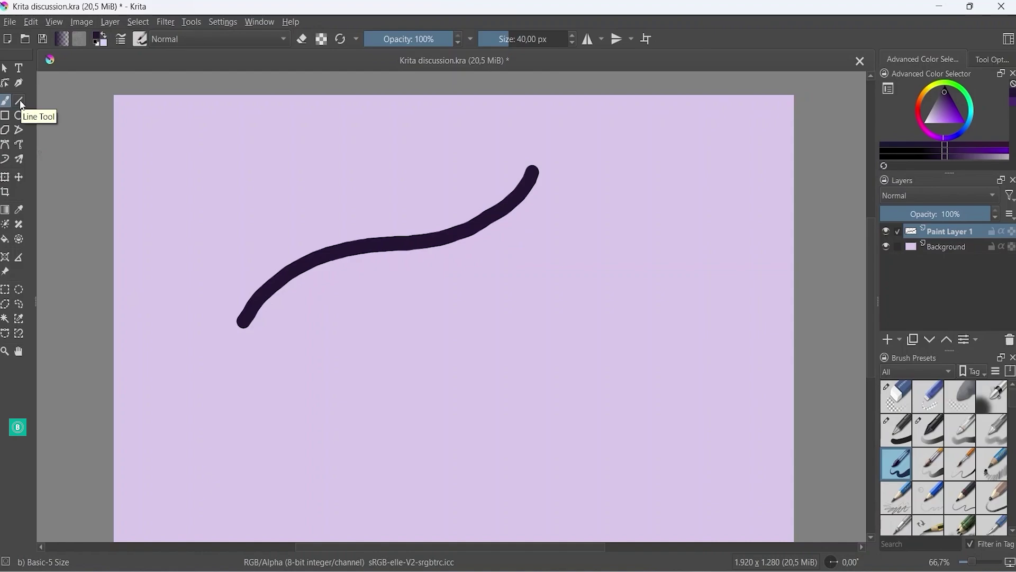
Draw a horizontal straight line above the wavy stroke and a rectangle to the right of it
left_click(19, 101)
left_click_drag(249, 193, 479, 192)
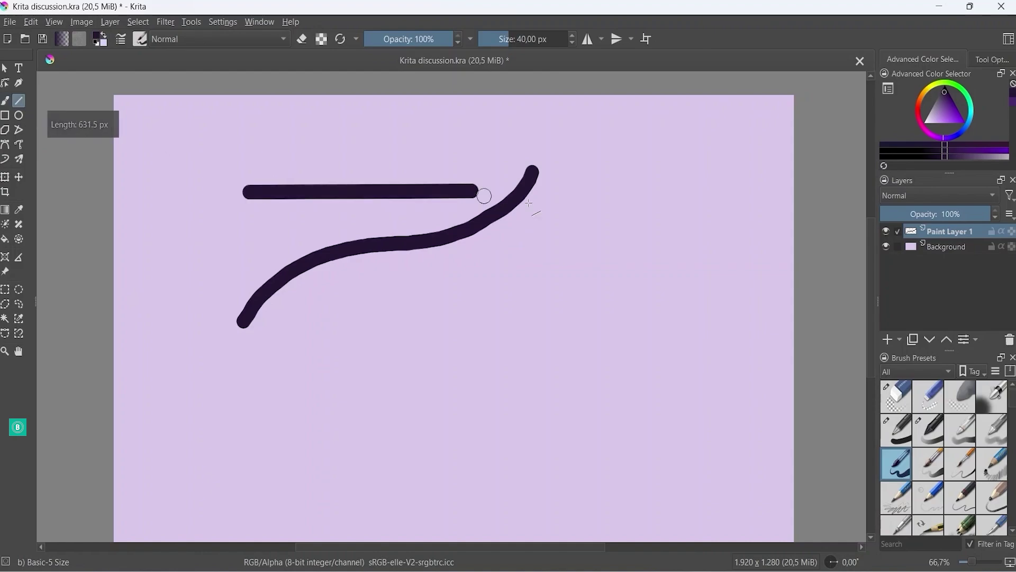
left_click(6, 116)
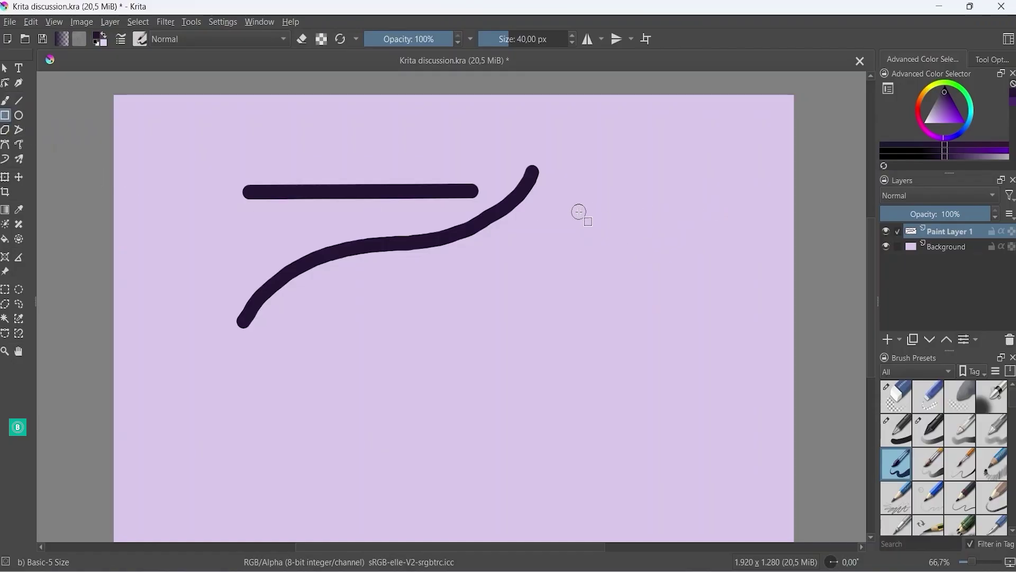
left_click_drag(578, 211, 717, 333)
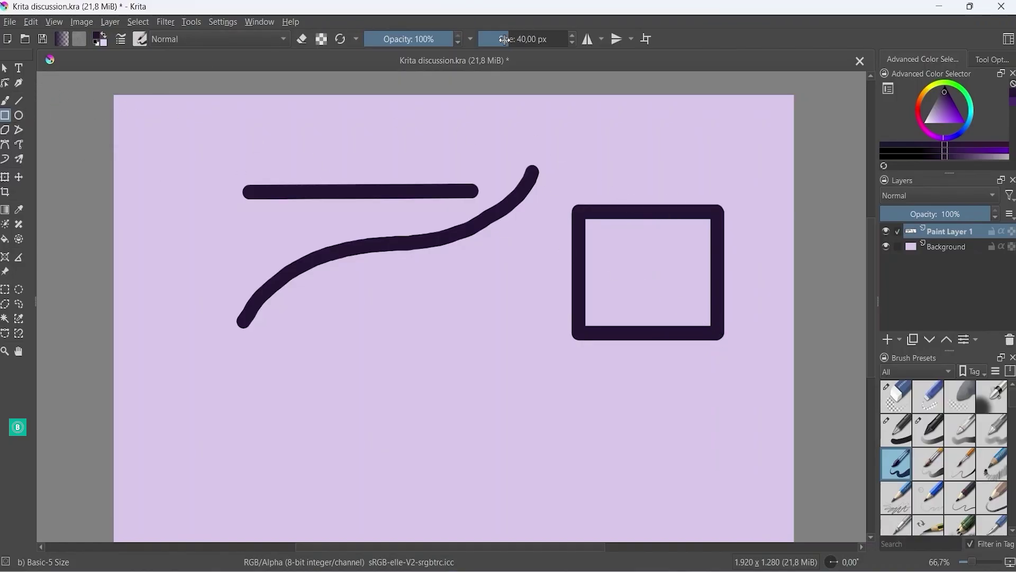
Reduce the brush size to 5,15 px and draw an ellipse above the rectangle and a circle left of the wavy stroke
left_click_drag(504, 39, 494, 42)
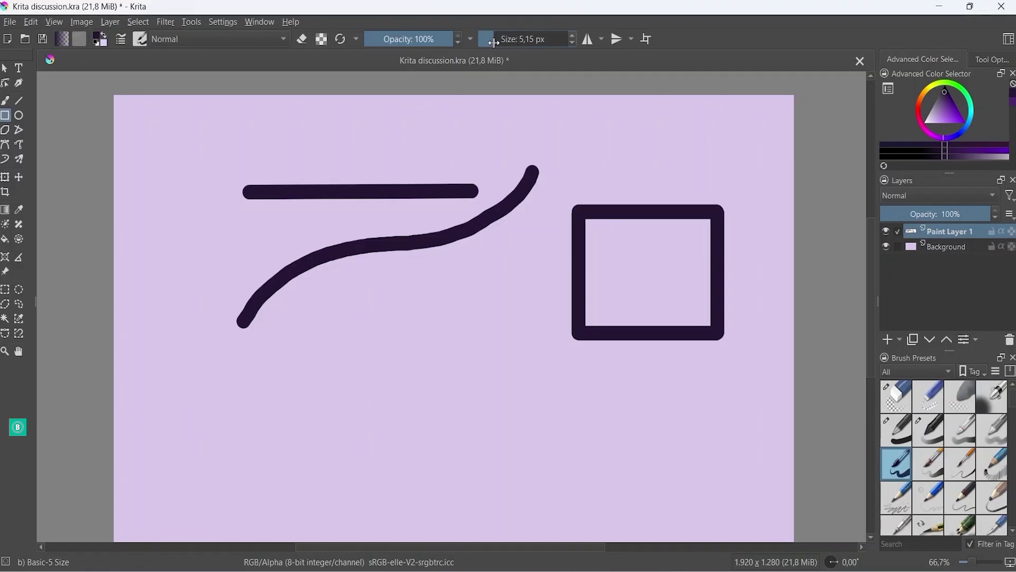
left_click(20, 117)
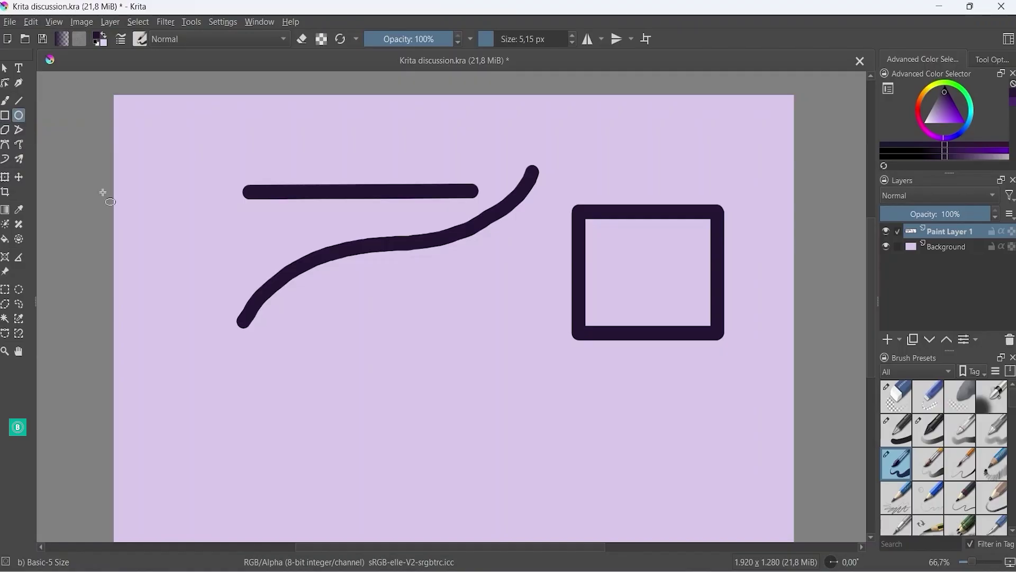
mouse_move(604, 122)
left_mouse_down()
mouse_move(651, 150)
mouse_move(721, 169)
left_mouse_up()
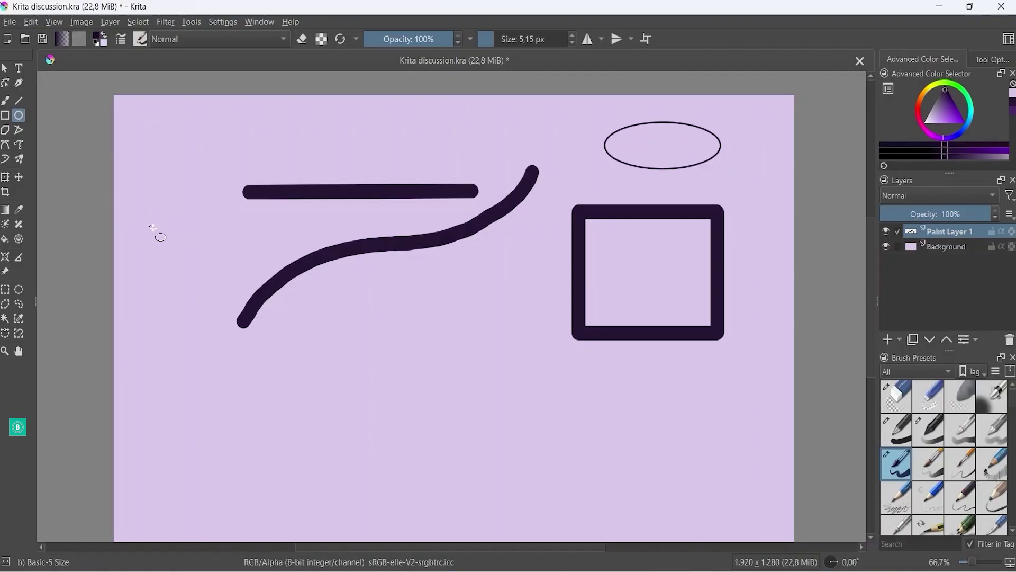
left_click_drag(153, 232, 202, 268)
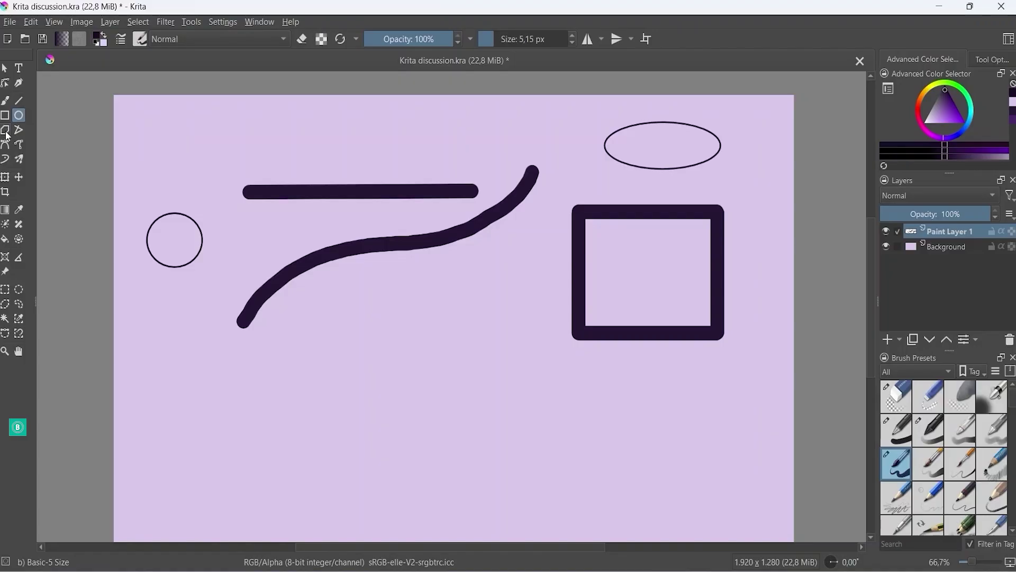
Draw a closed irregular polygon below the wavy stroke with the Polygon tool
left_click(7, 136)
left_click(400, 371)
left_click(343, 368)
left_click(372, 322)
left_click(427, 295)
left_click(486, 321)
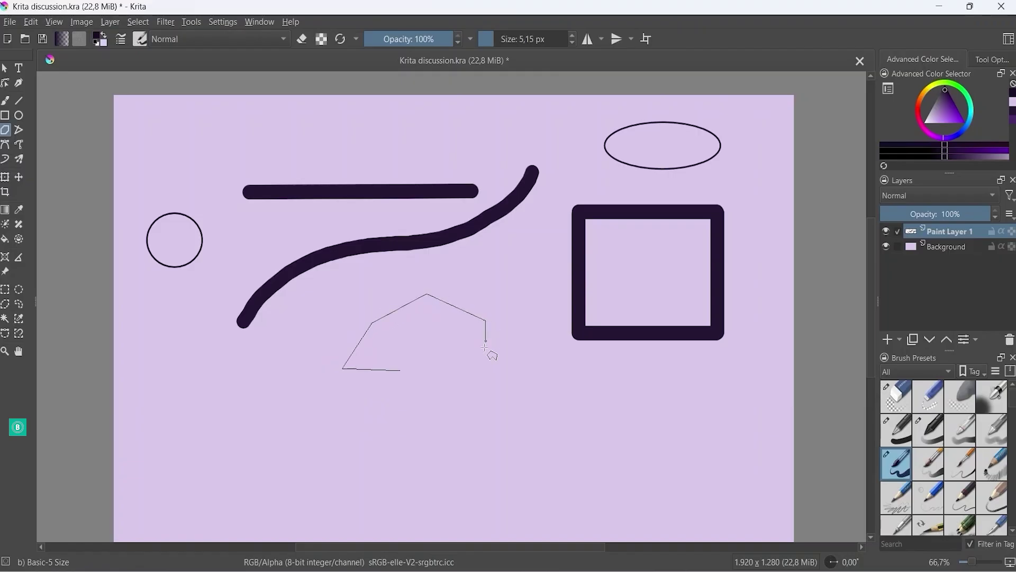
left_click(475, 382)
left_click(394, 383)
left_click(397, 370)
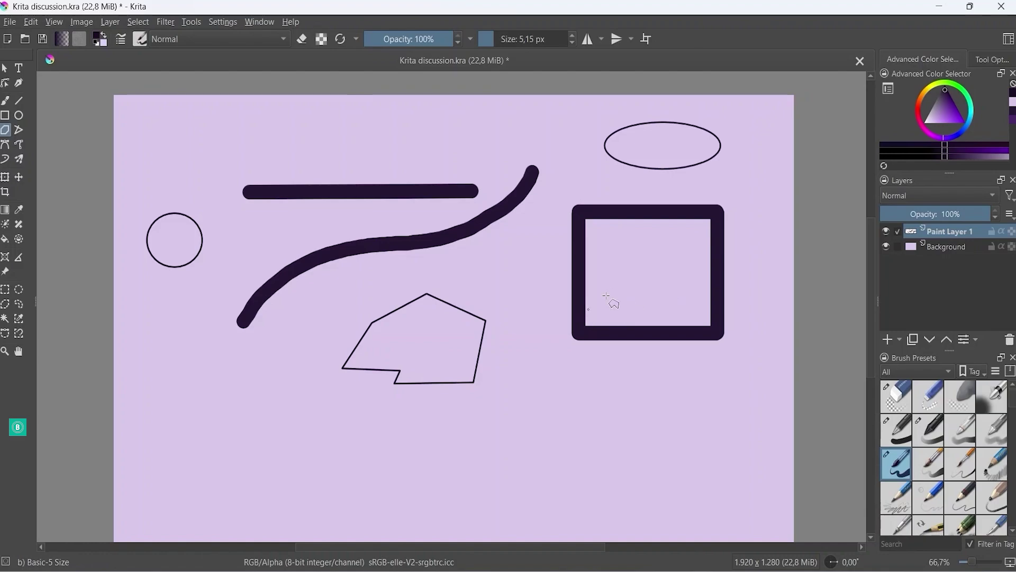
Draw a zigzag polyline along the upper part of the canvas and close it at its starting point
left_click(21, 130)
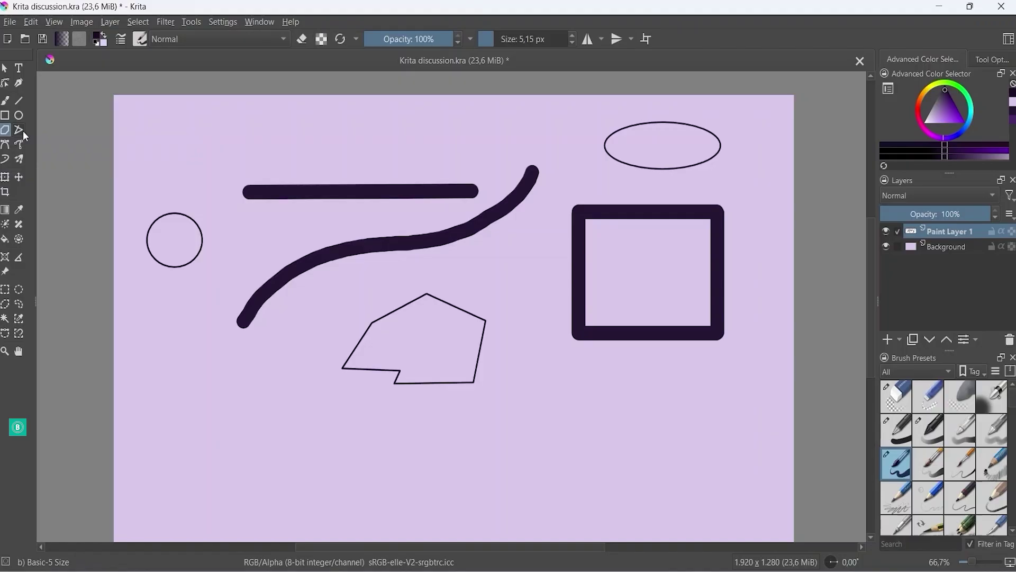
left_click(197, 155)
left_click(233, 116)
left_click(250, 156)
left_click(297, 156)
left_click(299, 129)
left_click(342, 129)
left_click(376, 147)
left_click(414, 122)
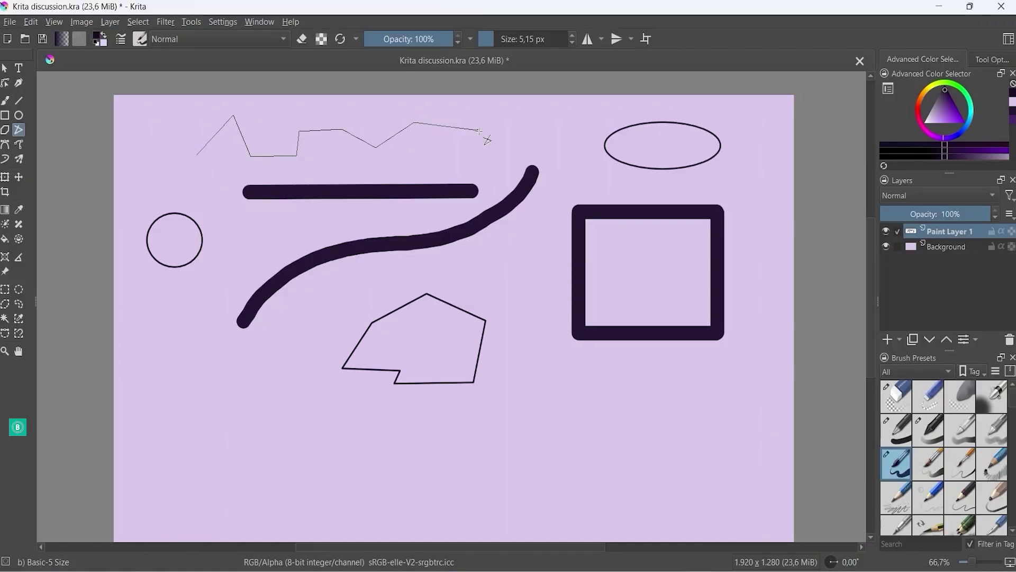
left_click(494, 177)
left_click(510, 135)
left_click(601, 110)
left_click(561, 159)
left_click(643, 145)
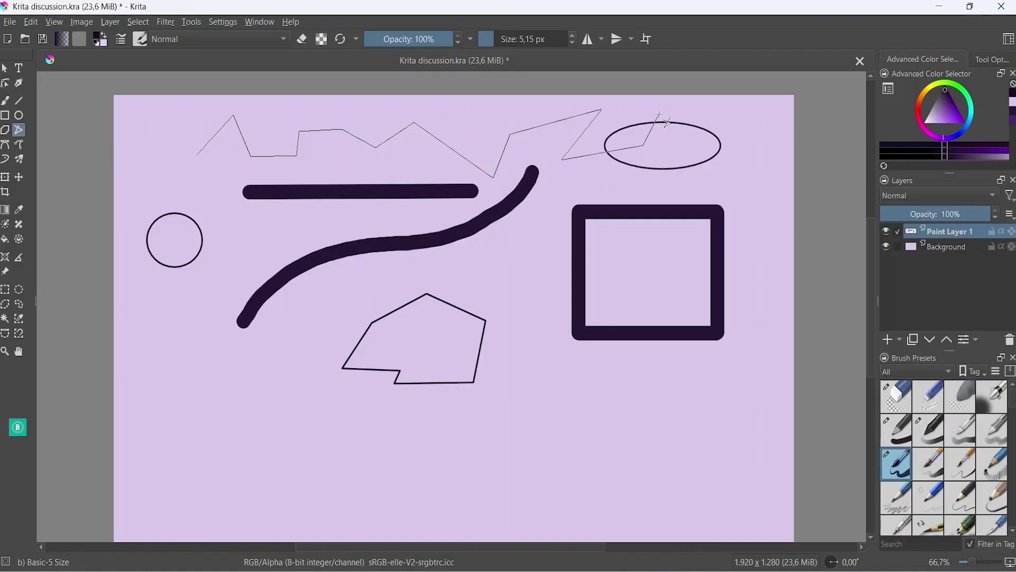
left_click(659, 113)
left_click(745, 102)
left_click(760, 150)
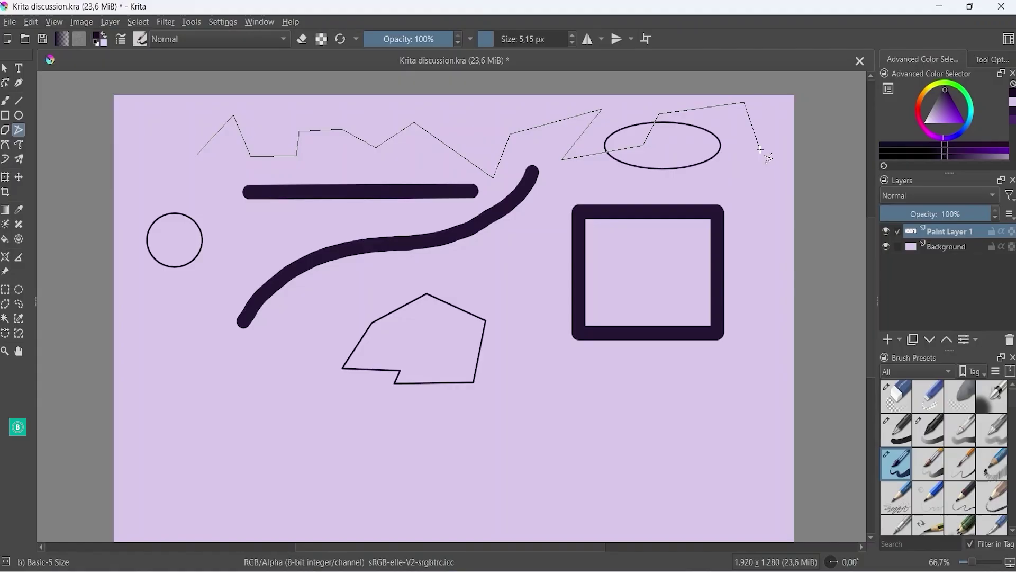
left_click(725, 183)
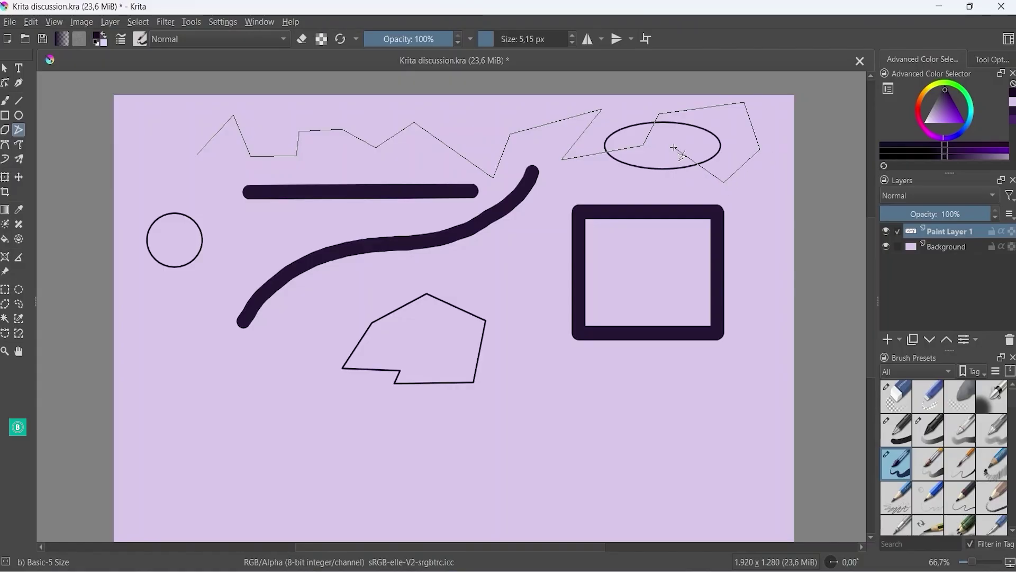
left_click(673, 148)
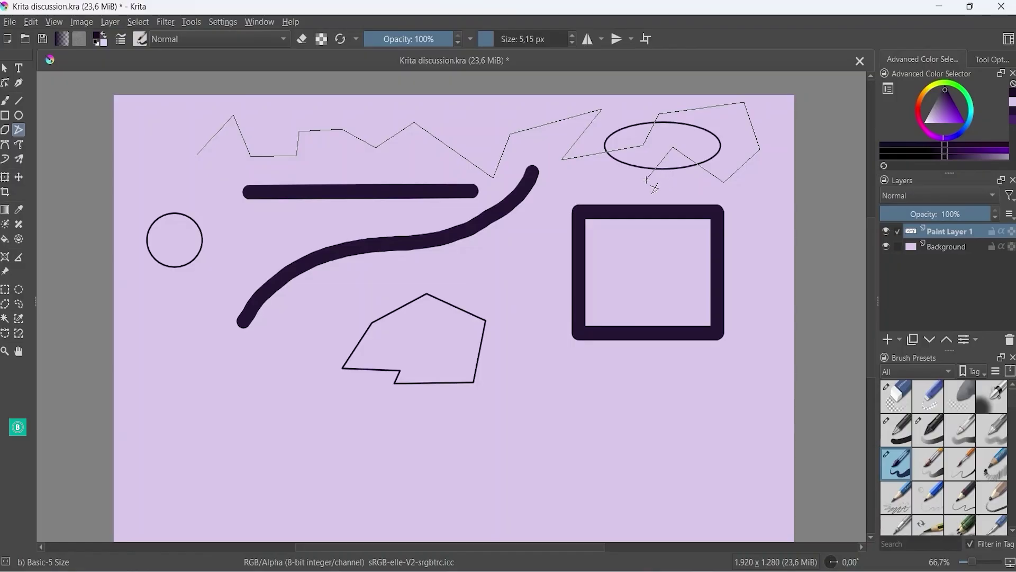
left_click(652, 181)
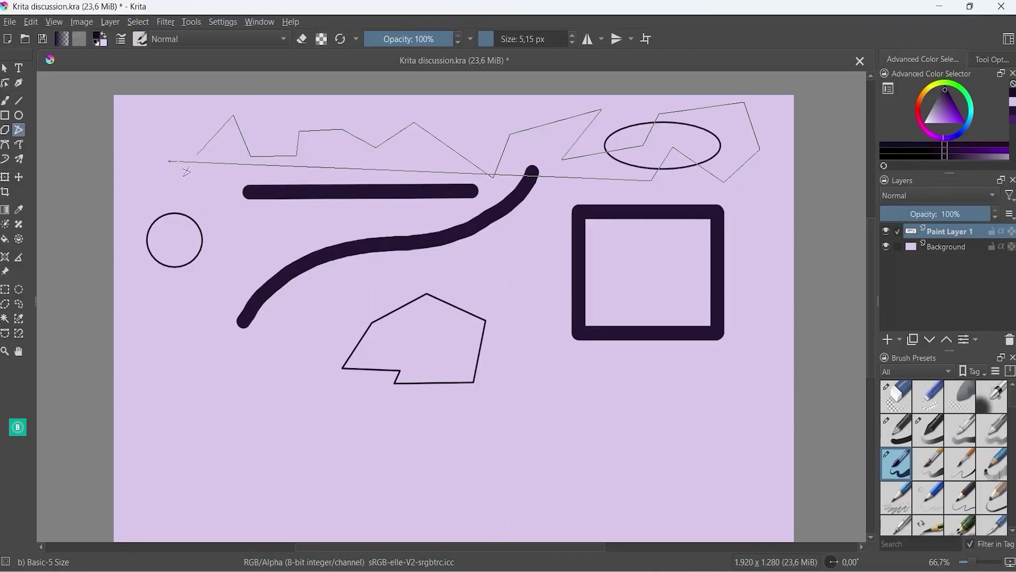
left_click(197, 155)
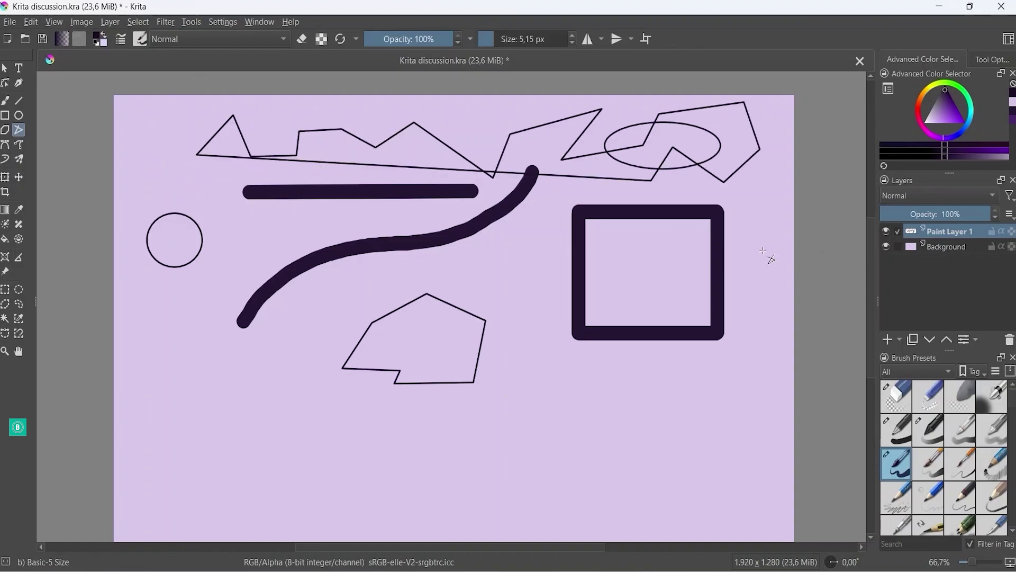
Undo the zigzag polyline and draw a wavy Bezier curve ending in a straight segment below the polygon
left_click(5, 144)
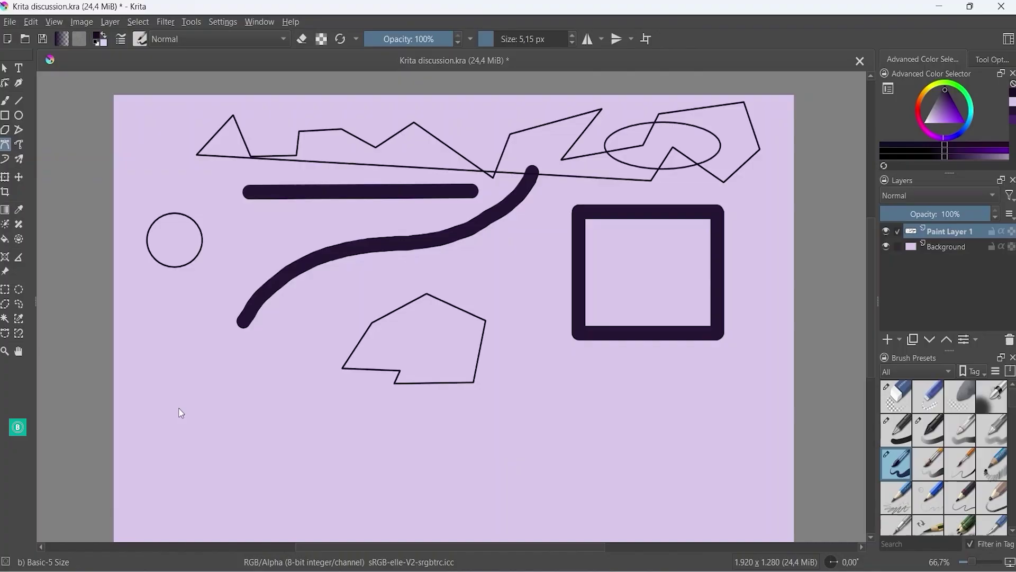
key("ctrl+z")
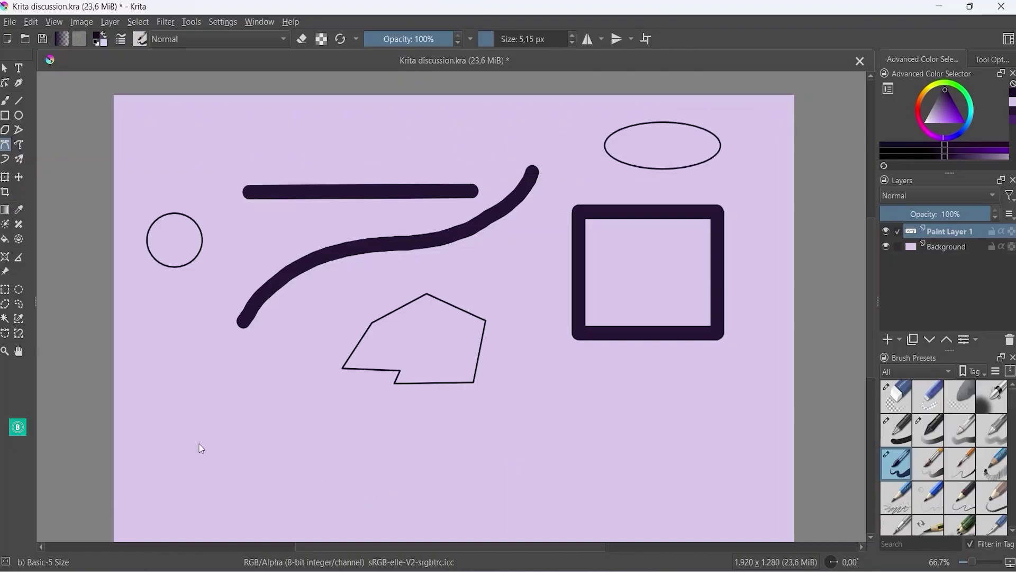
left_click(217, 444)
left_click_drag(299, 437, 314, 454)
left_click_drag(319, 457, 323, 460)
left_click_drag(324, 460, 345, 493)
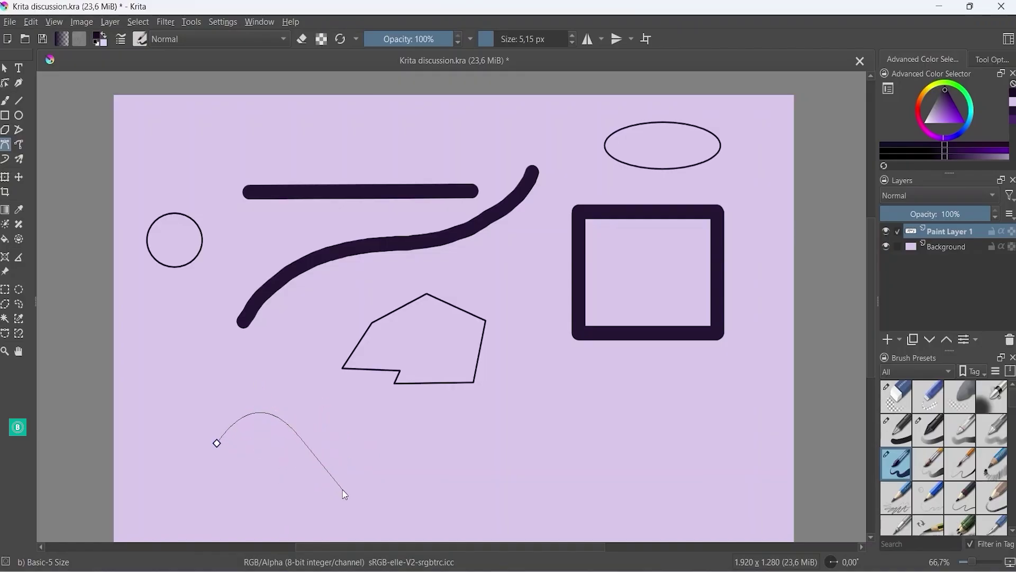
left_click(365, 414)
double_click(424, 402)
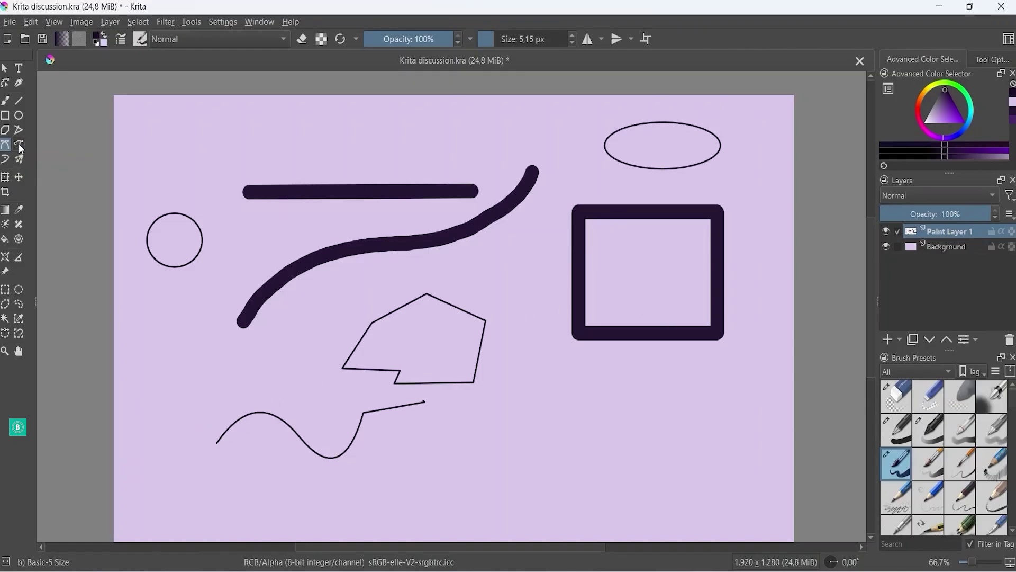
Draw a long looping line around the straight bar's upper area with the Freehand Path tool
mouse_move(190, 160)
left_mouse_down()
mouse_move(444, 133)
mouse_move(456, 155)
mouse_move(449, 176)
mouse_move(414, 171)
mouse_move(417, 143)
mouse_move(428, 149)
mouse_move(326, 169)
mouse_move(326, 200)
mouse_move(363, 207)
mouse_move(361, 182)
mouse_move(263, 169)
left_mouse_up()
left_click_drag(198, 178, 175, 151)
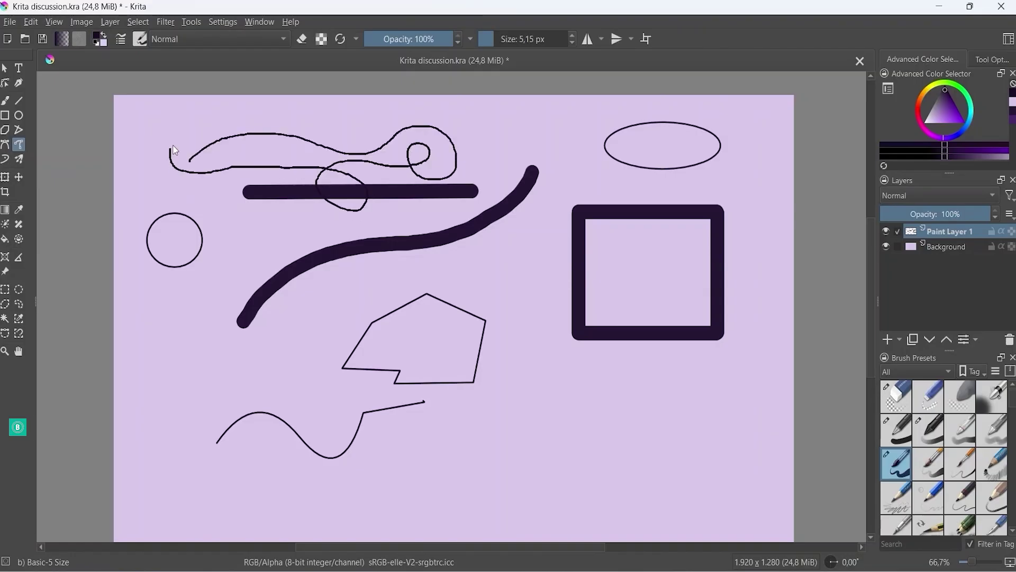
left_click_drag(269, 115, 363, 123)
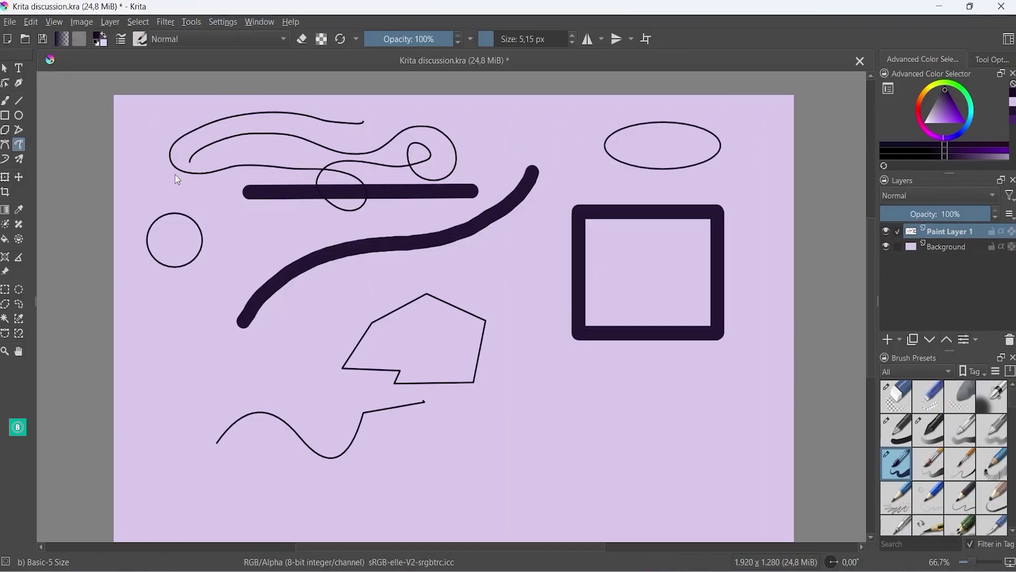
Paint several thin curvy strokes between the wavy stroke and the rectangle with the Dynamic Brush tool
left_click(6, 160)
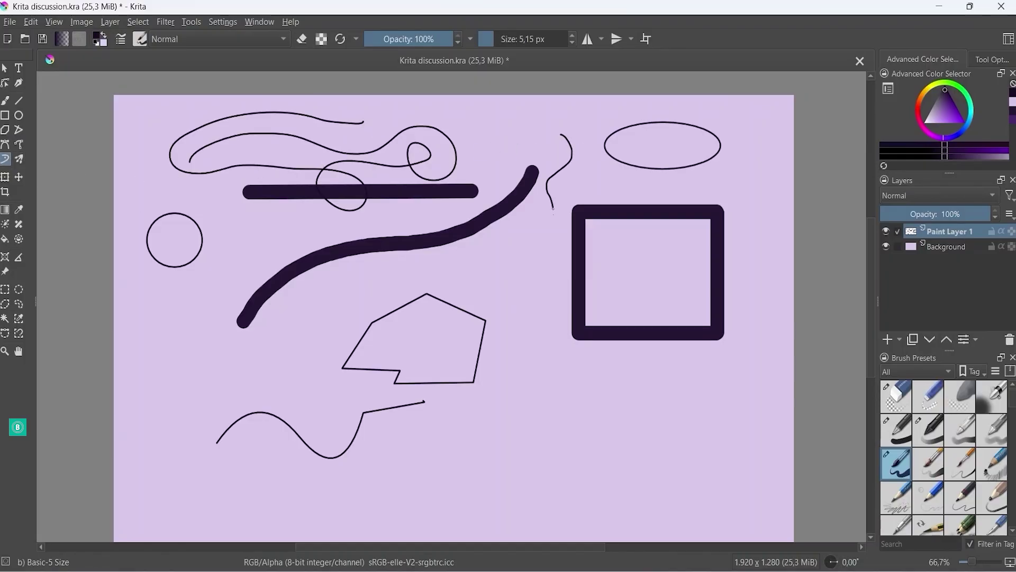
left_click_drag(554, 211, 520, 243)
left_click_drag(576, 148, 543, 258)
mouse_move(455, 242)
left_mouse_down()
mouse_move(400, 197)
mouse_move(471, 147)
mouse_move(545, 122)
mouse_move(520, 121)
mouse_move(493, 190)
mouse_move(461, 175)
left_mouse_up()
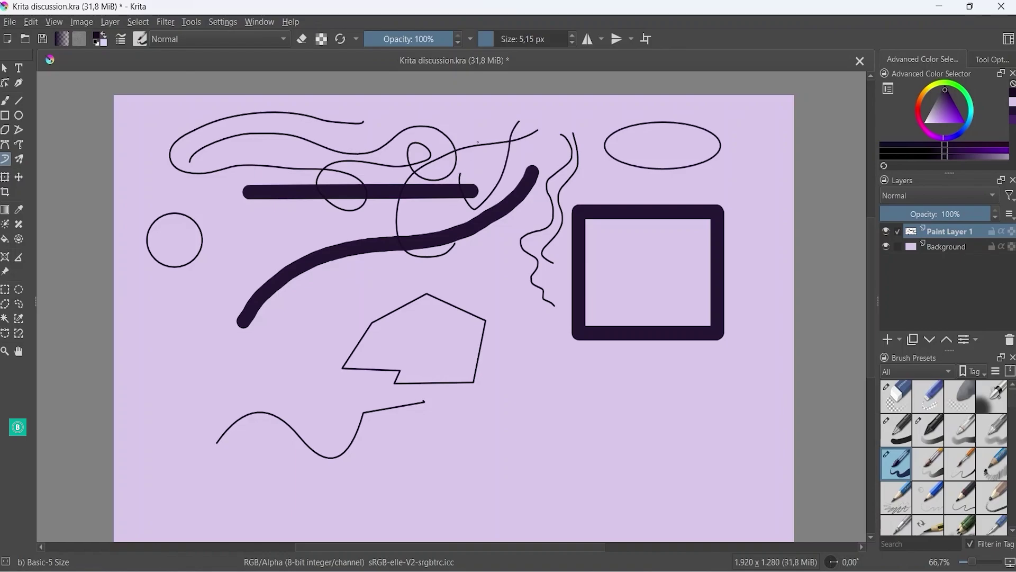
mouse_move(478, 141)
left_mouse_down()
mouse_move(553, 116)
mouse_move(618, 115)
mouse_move(557, 169)
left_mouse_up()
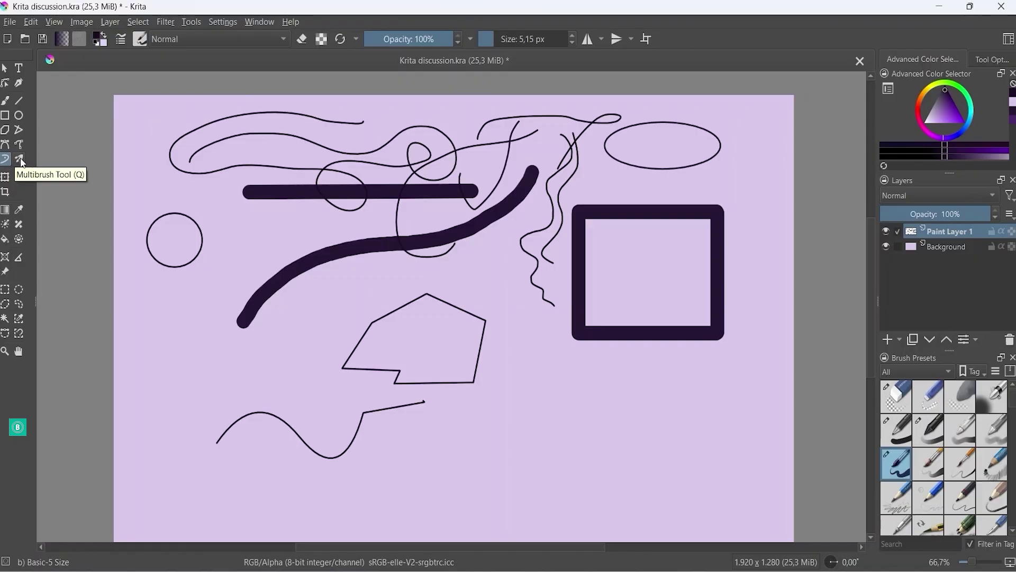
Paint a bright cyan symmetrical pattern over the polygon with the Multibrush tool at brush size 24,82 px
left_click(20, 160)
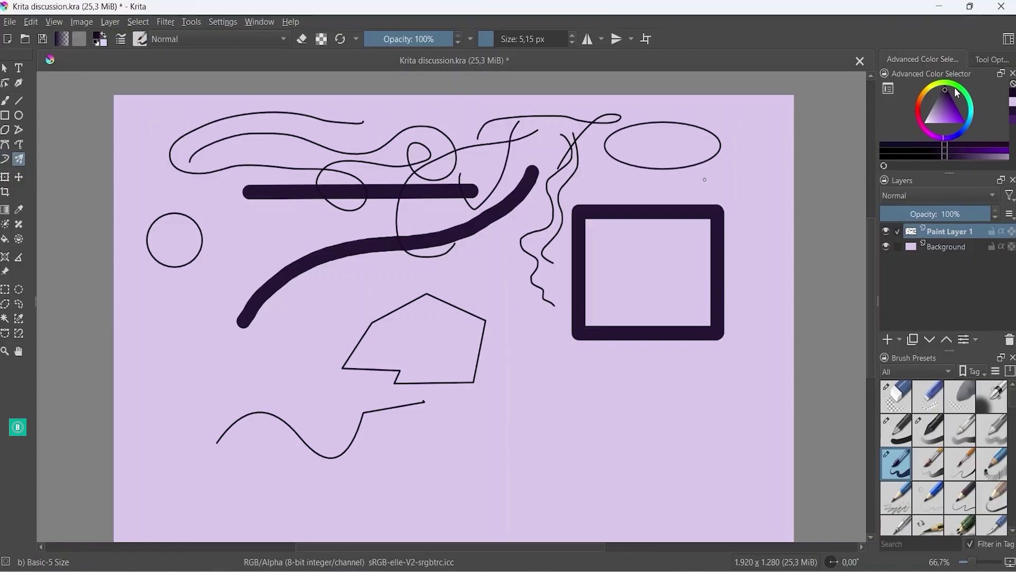
left_click(970, 113)
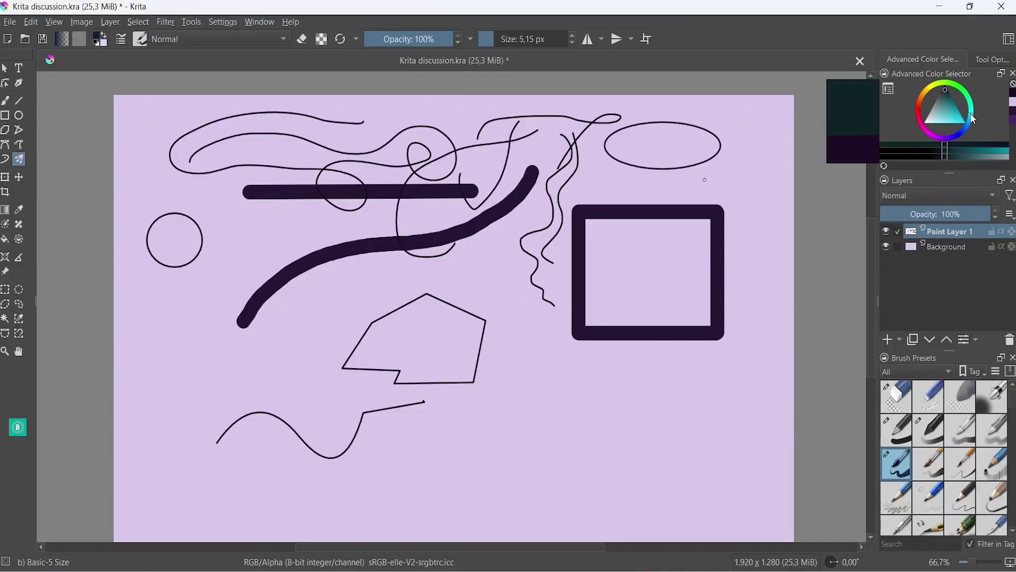
left_click(953, 116)
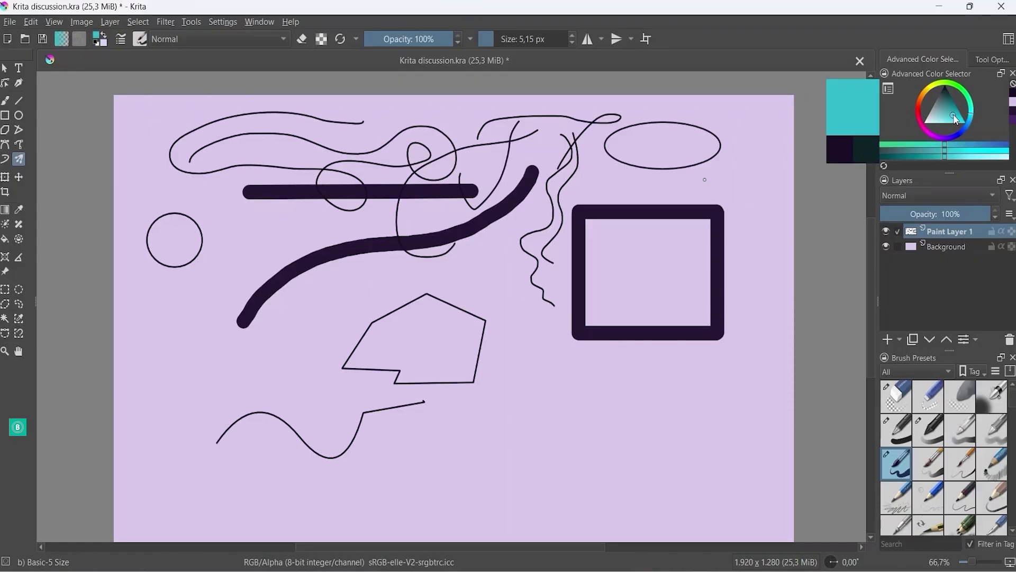
left_click(975, 154)
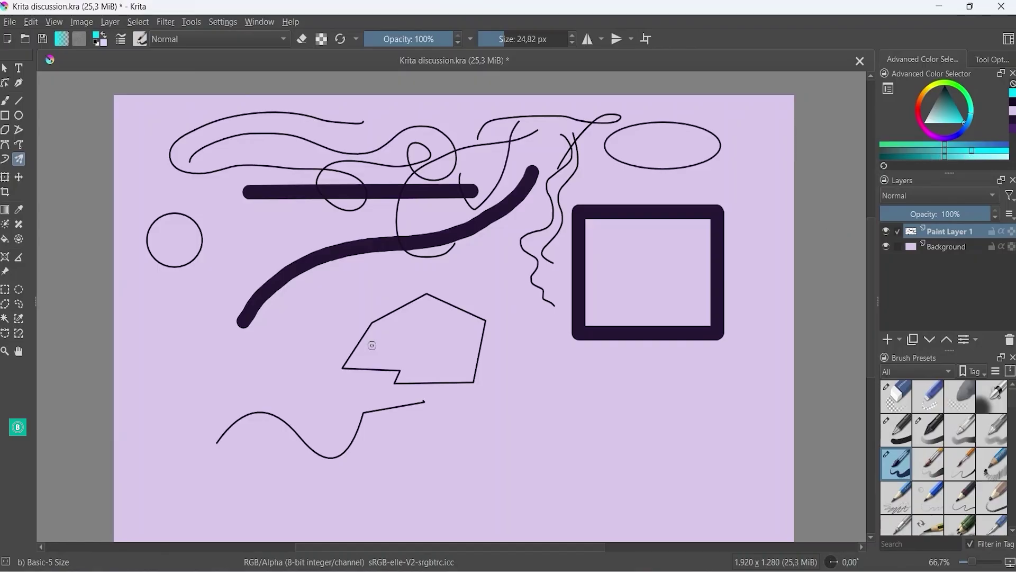
mouse_move(372, 345)
left_mouse_down()
mouse_move(365, 343)
mouse_move(374, 347)
mouse_move(436, 249)
mouse_move(485, 293)
mouse_move(508, 361)
mouse_move(412, 340)
left_mouse_up()
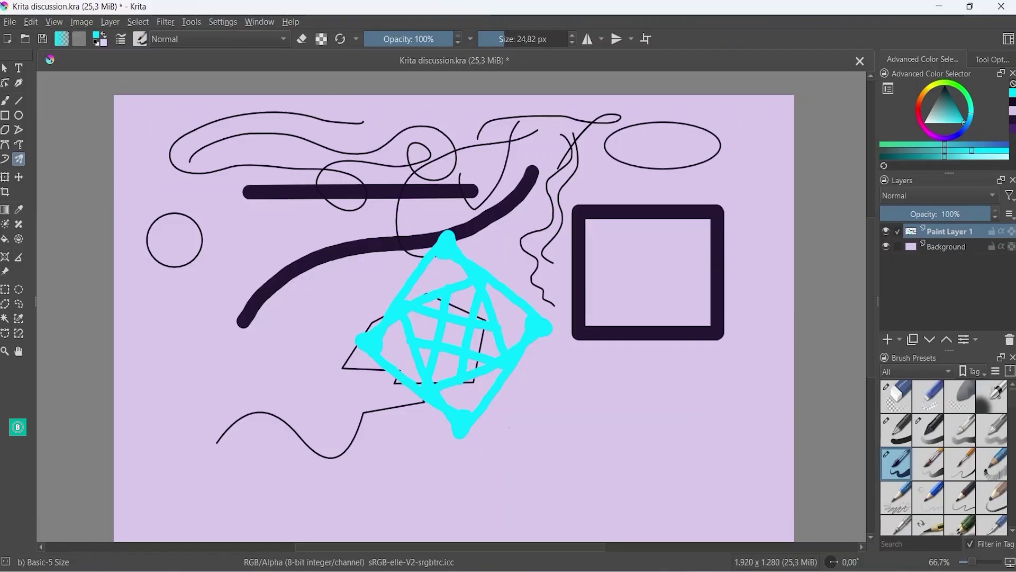
Shrink Paint Layer 1's artwork with the Transform tool, undo that scaling, and scale the artwork down around its centre instead
left_click(5, 179)
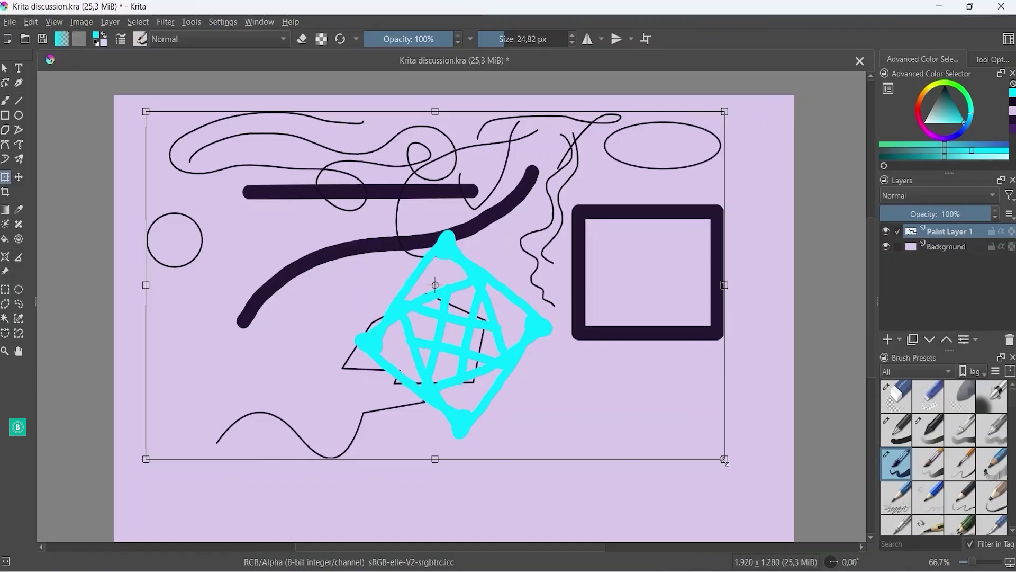
mouse_move(725, 459)
left_mouse_down()
mouse_move(512, 340)
mouse_move(363, 290)
left_mouse_up()
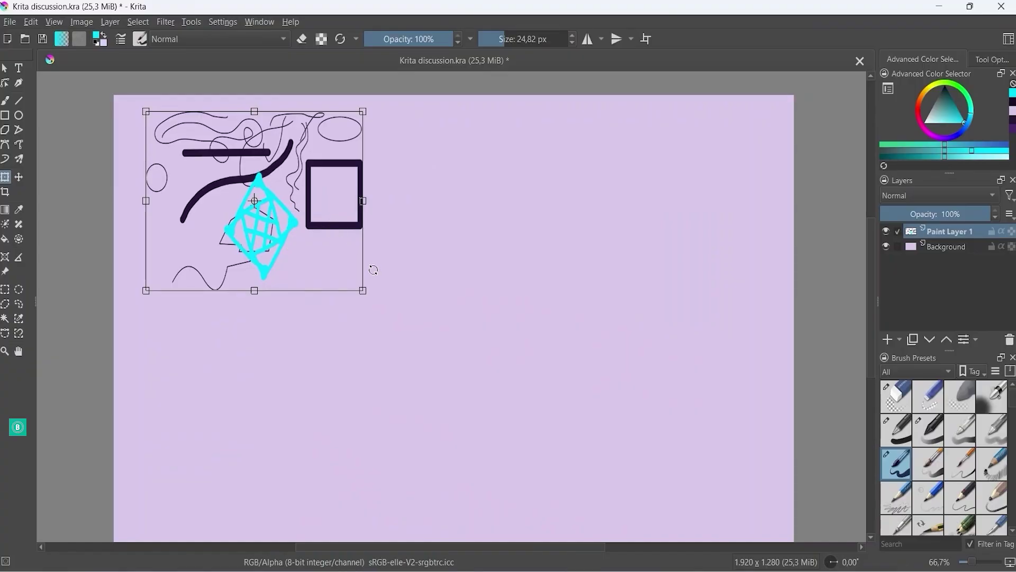
key("ctrl+z")
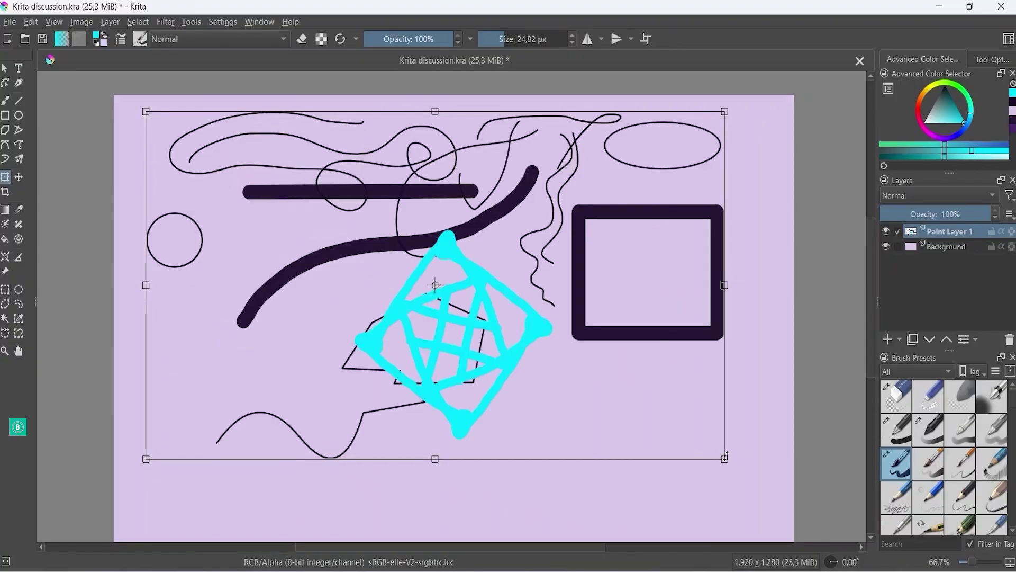
mouse_move(725, 455)
left_mouse_down()
mouse_move(588, 371)
mouse_move(696, 458)
mouse_move(707, 460)
mouse_move(592, 367)
left_mouse_up()
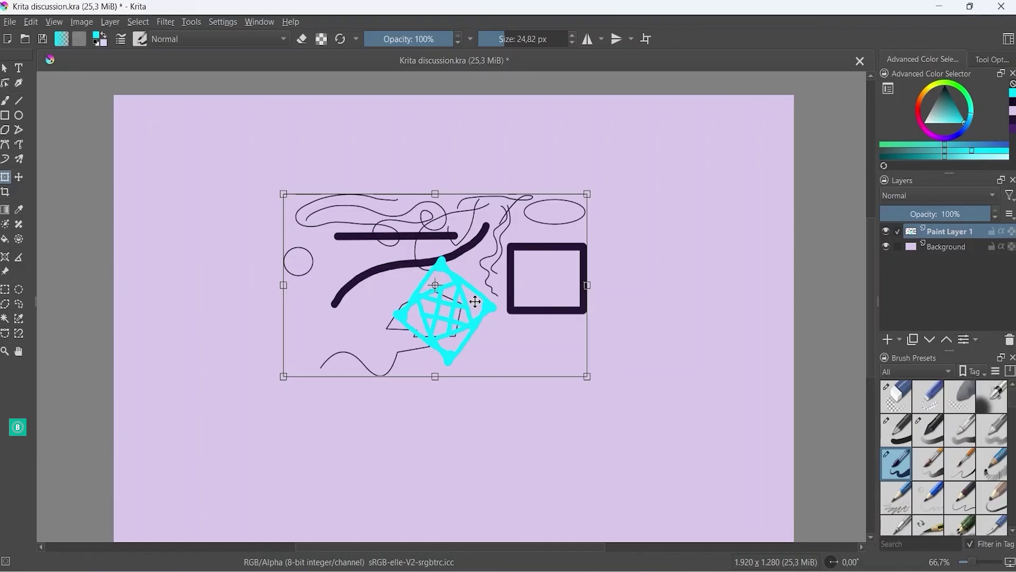
Enlarge the scaled artwork slightly in Free transform mode and move it a little upward on the canvas
right_click(532, 338)
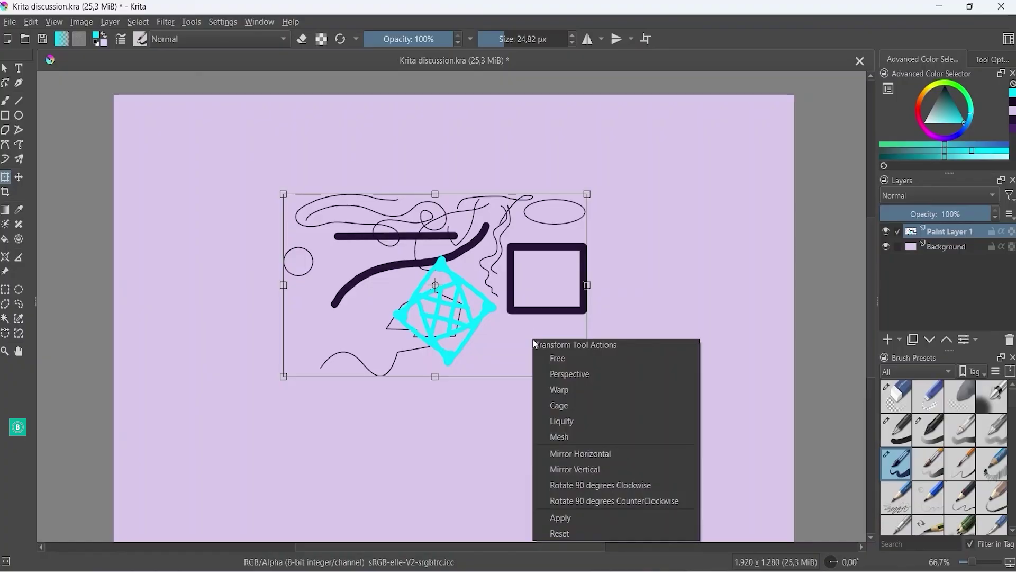
left_click(574, 359)
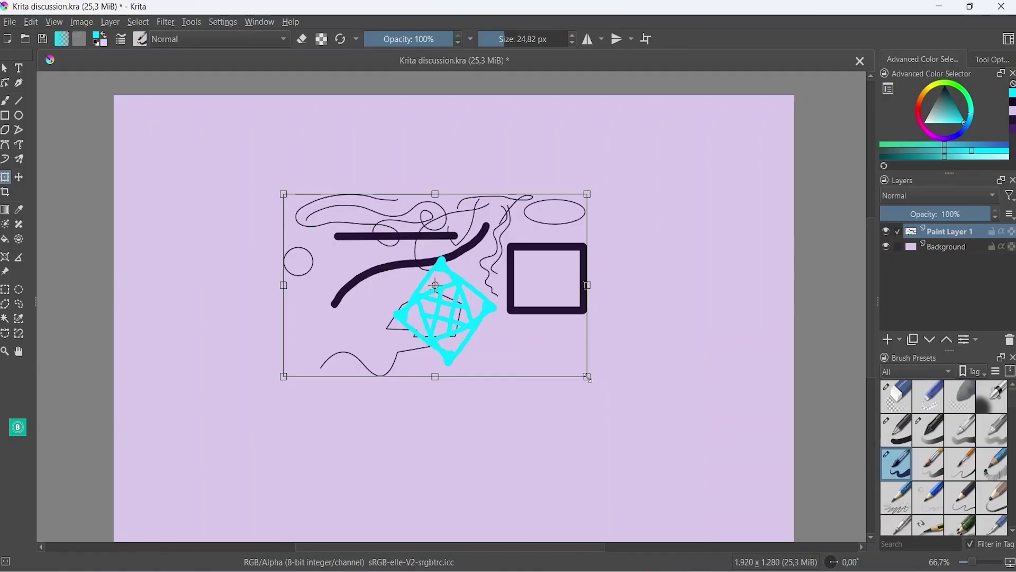
left_click_drag(587, 377, 617, 413)
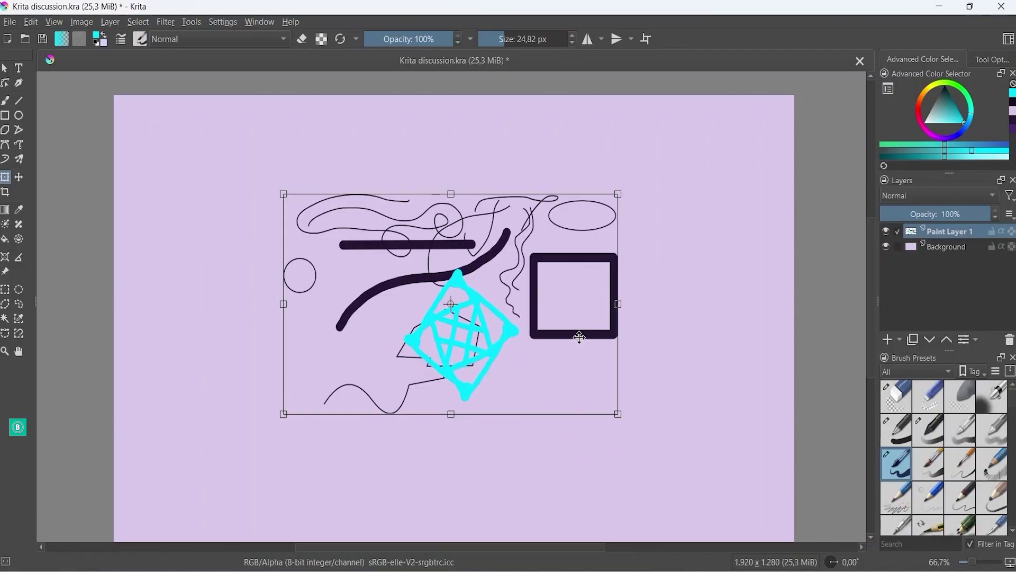
left_click_drag(580, 337, 587, 310)
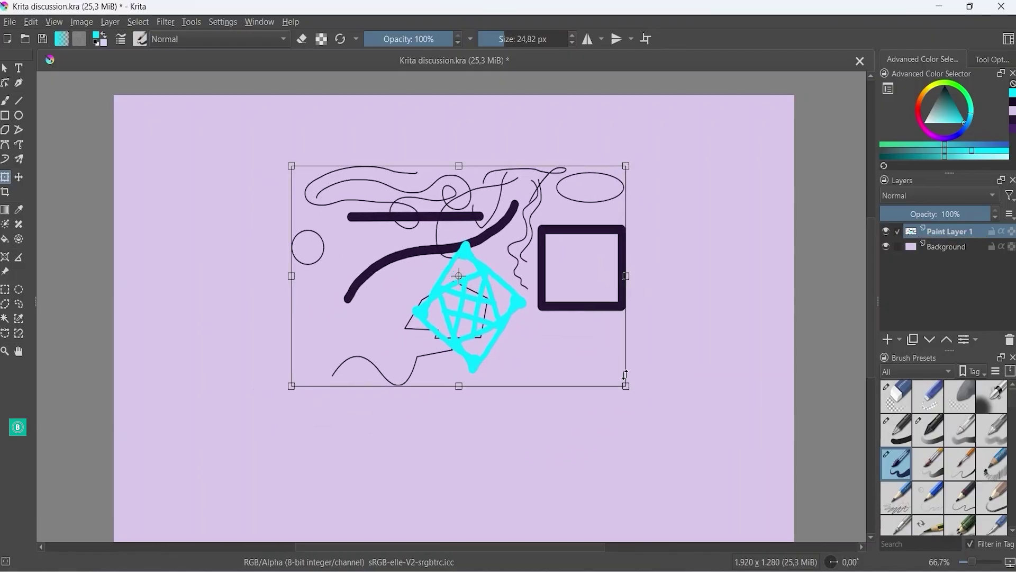
Try distorting the artwork in Perspective transform mode by pulling its lower-right and upper-left corners inward, and cancel the transformation
right_click(602, 371)
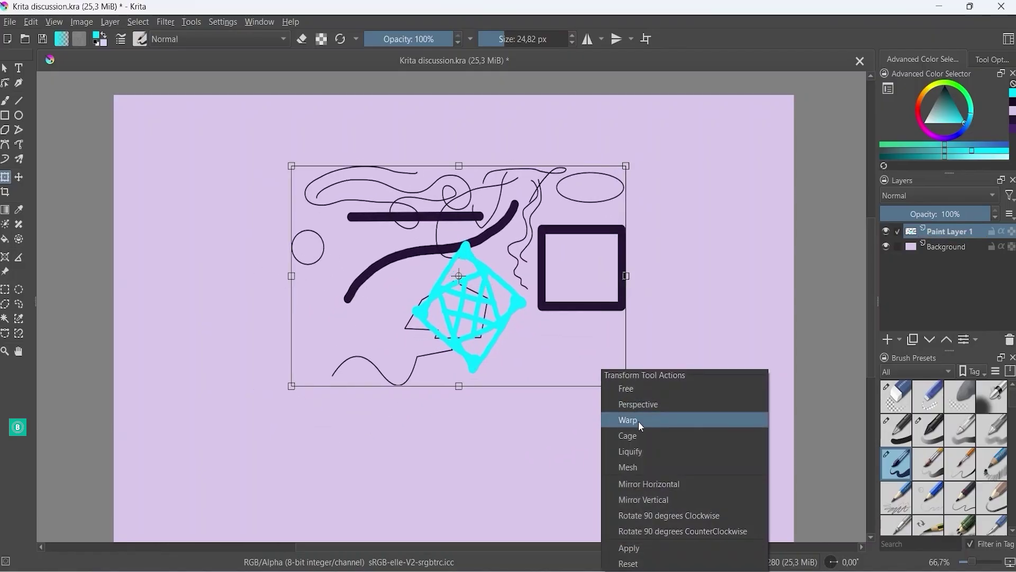
left_click(638, 404)
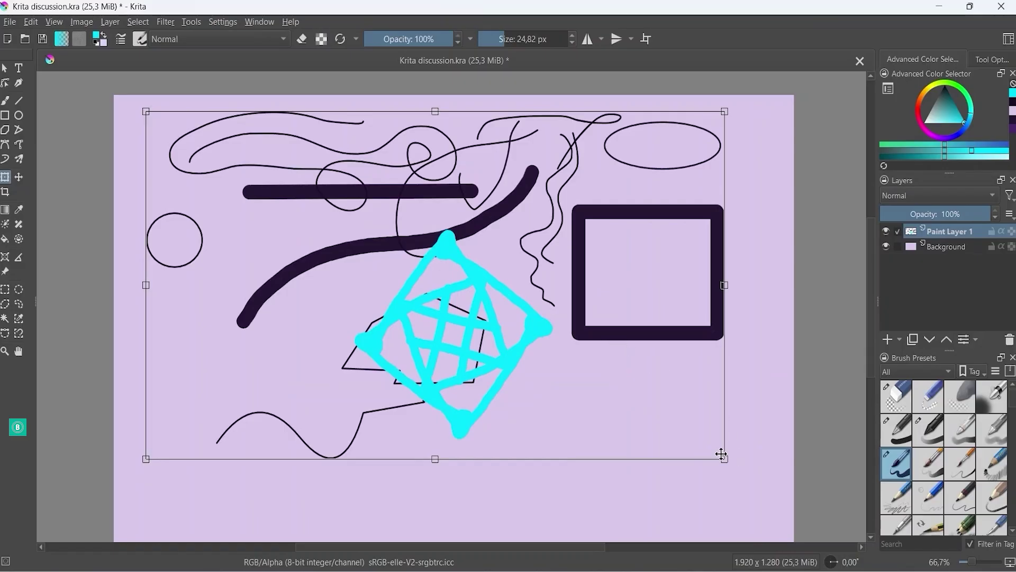
left_click_drag(725, 459, 492, 412)
left_click_drag(628, 402, 565, 339)
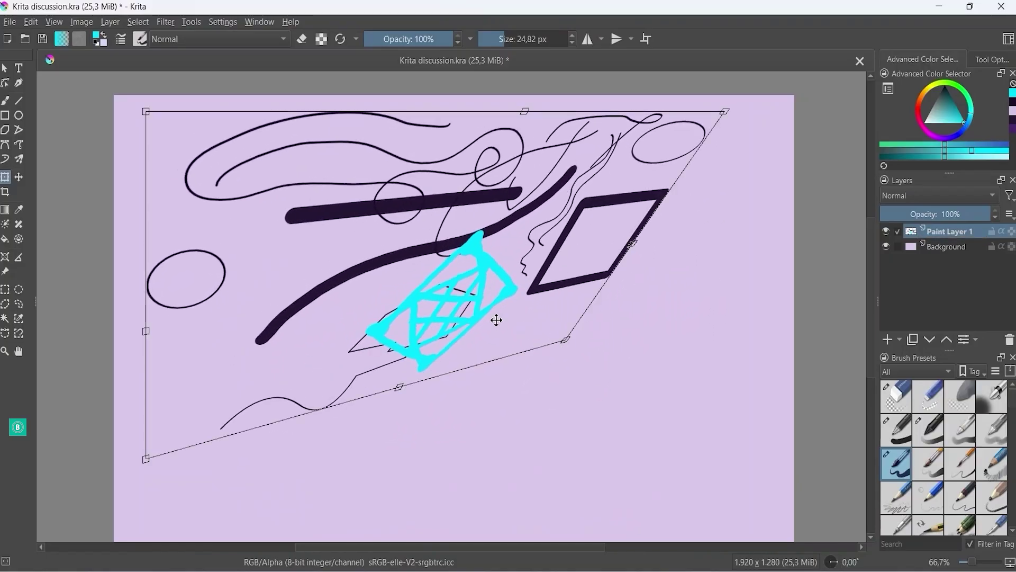
left_click_drag(150, 117, 640, 344)
left_click_drag(518, 227, 439, 131)
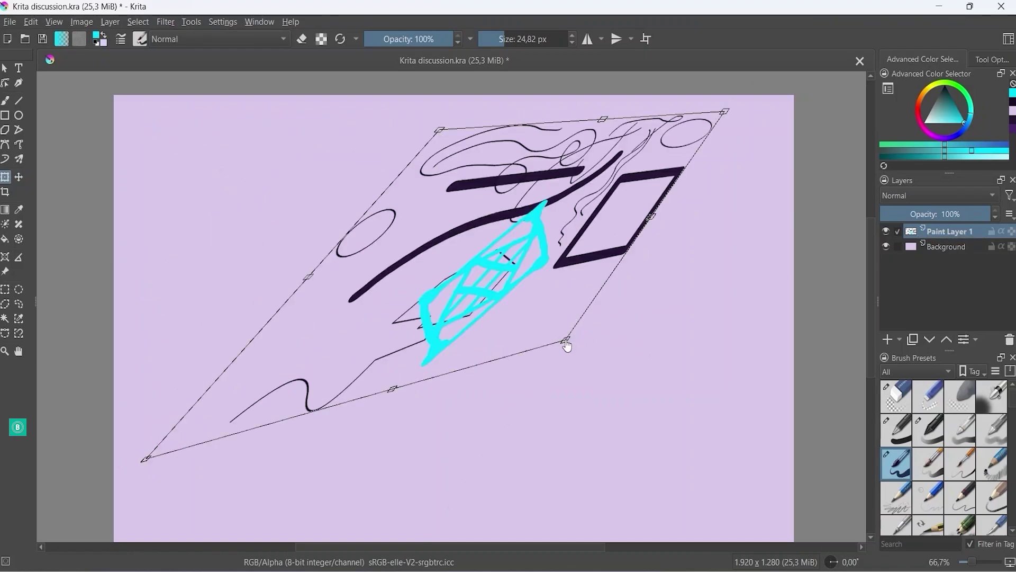
left_click_drag(564, 342, 558, 365)
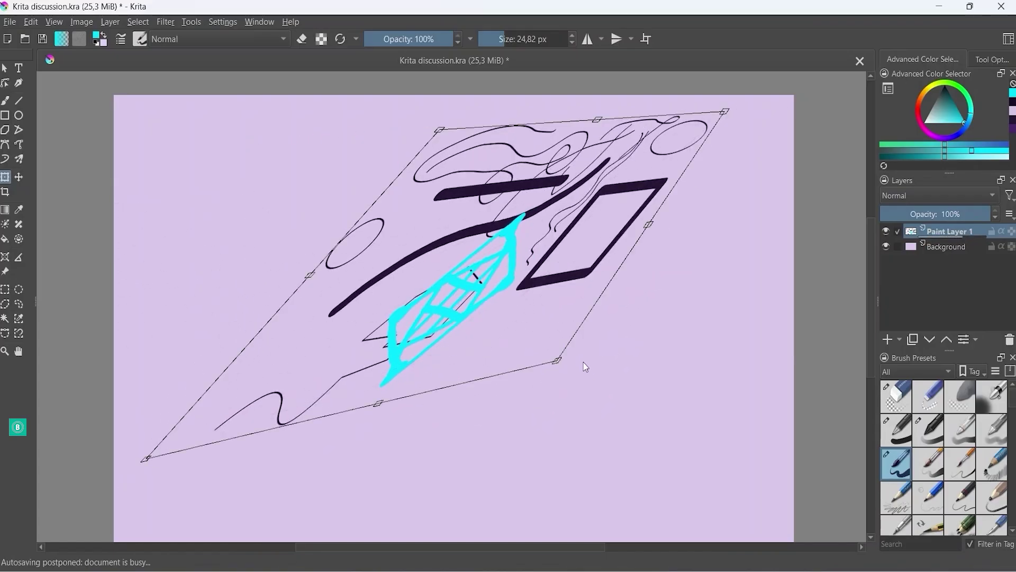
key("Escape")
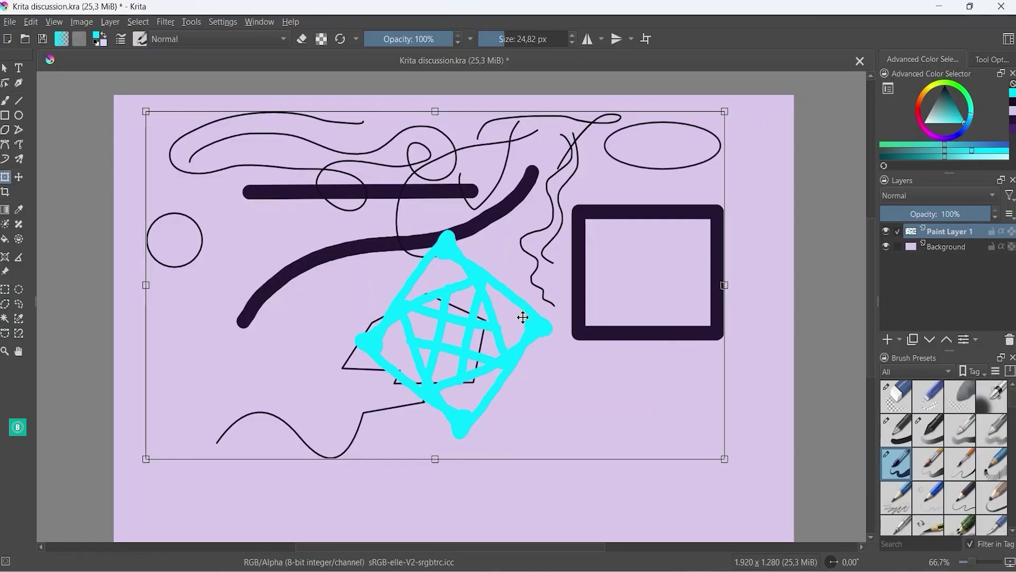
Try the Warp transform mode by pulling the artwork's central control point far to the right, and cancel the distortion
right_click(650, 409)
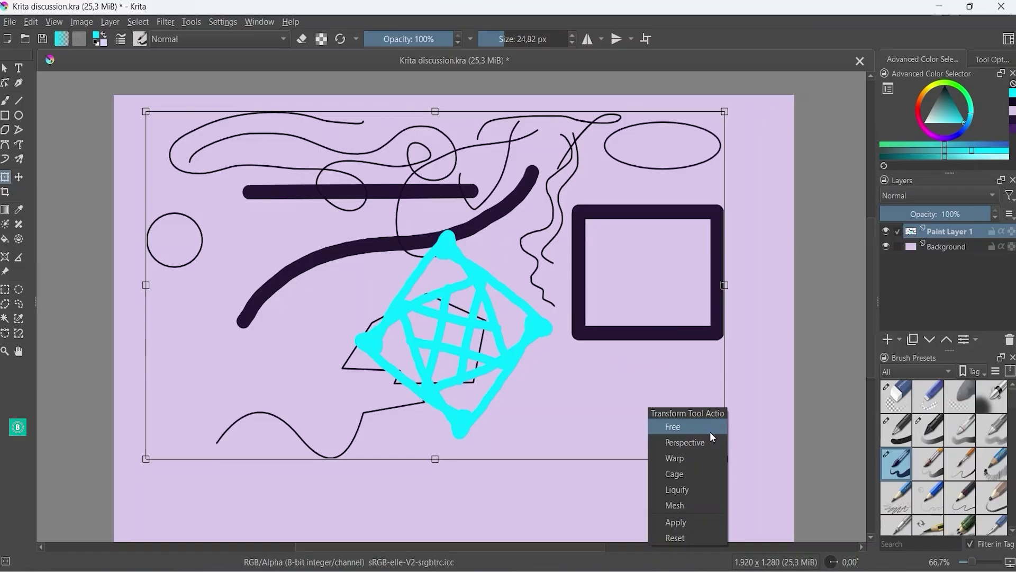
left_click(681, 460)
mouse_move(437, 285)
left_mouse_down()
mouse_move(344, 270)
mouse_move(474, 315)
mouse_move(455, 248)
mouse_move(466, 201)
mouse_move(692, 234)
mouse_move(780, 277)
mouse_move(760, 345)
mouse_move(711, 356)
mouse_move(610, 336)
mouse_move(517, 227)
mouse_move(381, 224)
mouse_move(302, 293)
mouse_move(281, 264)
mouse_move(433, 502)
mouse_move(763, 363)
mouse_move(531, 233)
mouse_move(438, 204)
mouse_move(301, 254)
mouse_move(289, 287)
mouse_move(454, 340)
mouse_move(465, 267)
mouse_move(522, 215)
mouse_move(759, 259)
mouse_move(755, 290)
mouse_move(540, 363)
mouse_move(379, 261)
mouse_move(411, 261)
mouse_move(256, 295)
mouse_move(145, 279)
mouse_move(322, 177)
mouse_move(626, 216)
mouse_move(742, 295)
left_mouse_up()
key("Escape")
right_click(602, 390)
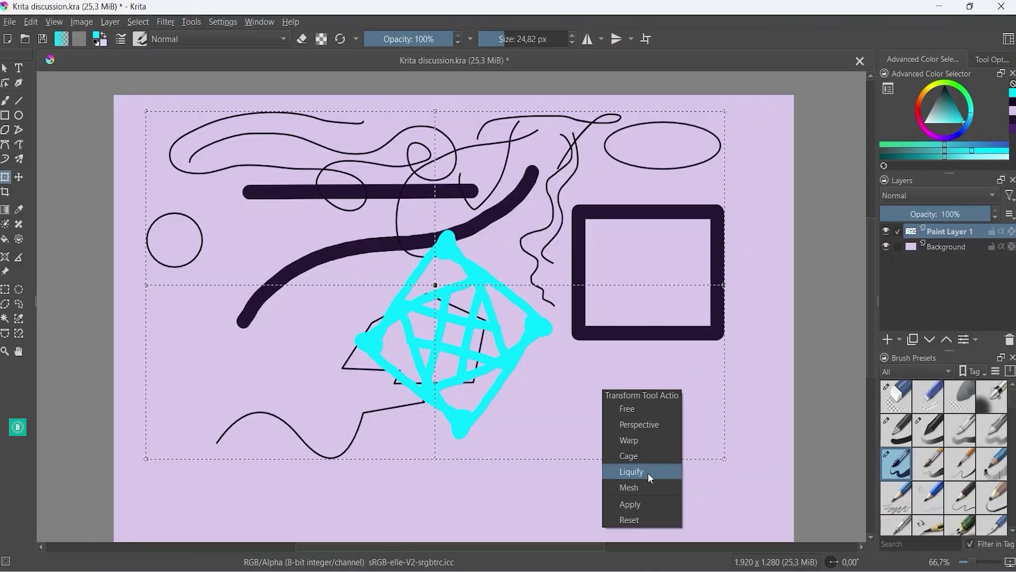
Shift all of Paint Layer 1's artwork slightly down and to the right with the Move tool
left_click(22, 183)
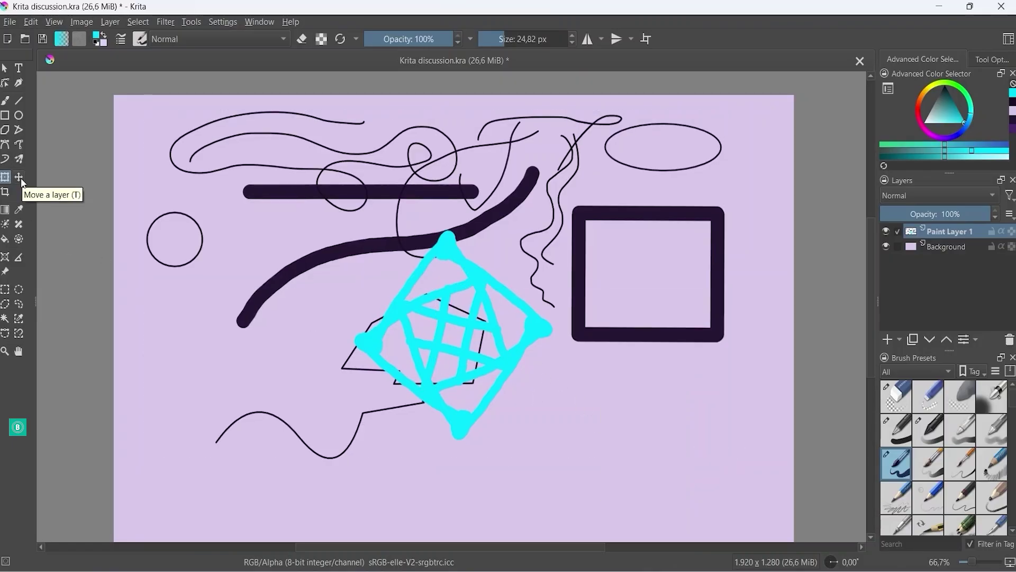
left_click(22, 183)
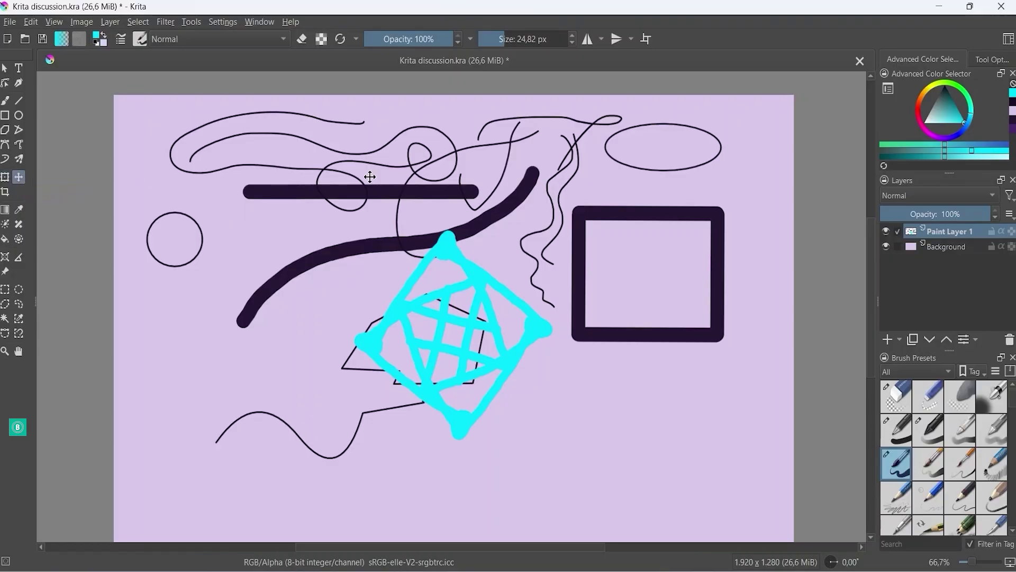
mouse_move(445, 209)
left_mouse_down()
mouse_move(501, 245)
mouse_move(393, 224)
mouse_move(550, 209)
mouse_move(363, 320)
mouse_move(446, 164)
mouse_move(382, 242)
mouse_move(457, 231)
mouse_move(515, 204)
mouse_move(396, 234)
mouse_move(524, 291)
mouse_move(478, 265)
mouse_move(451, 287)
left_mouse_up()
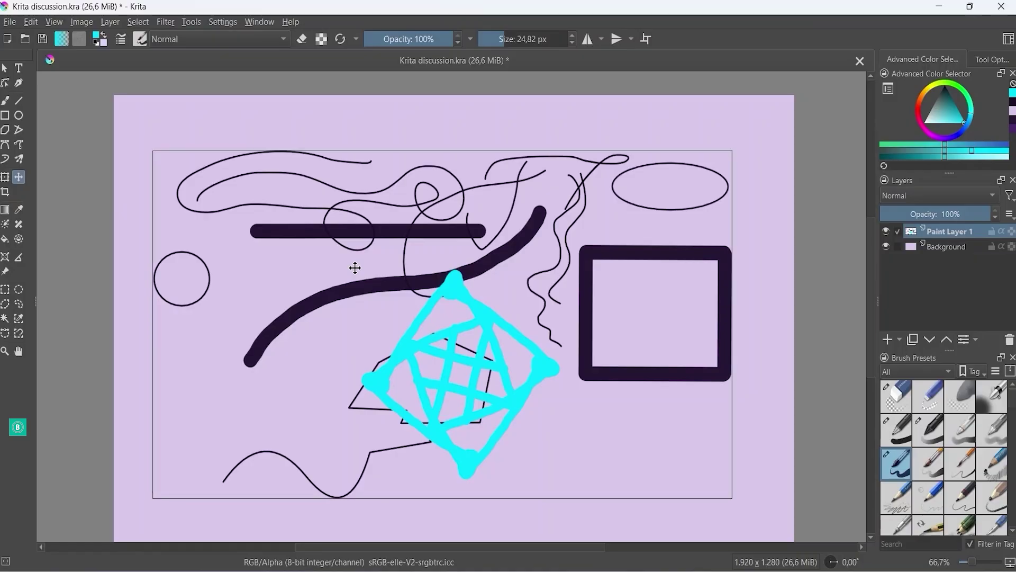
left_click_drag(231, 221, 241, 200)
Crop the canvas to about 1173 × 707 px around the cyan pattern and thick strokes, and undo the crop
left_click(5, 192)
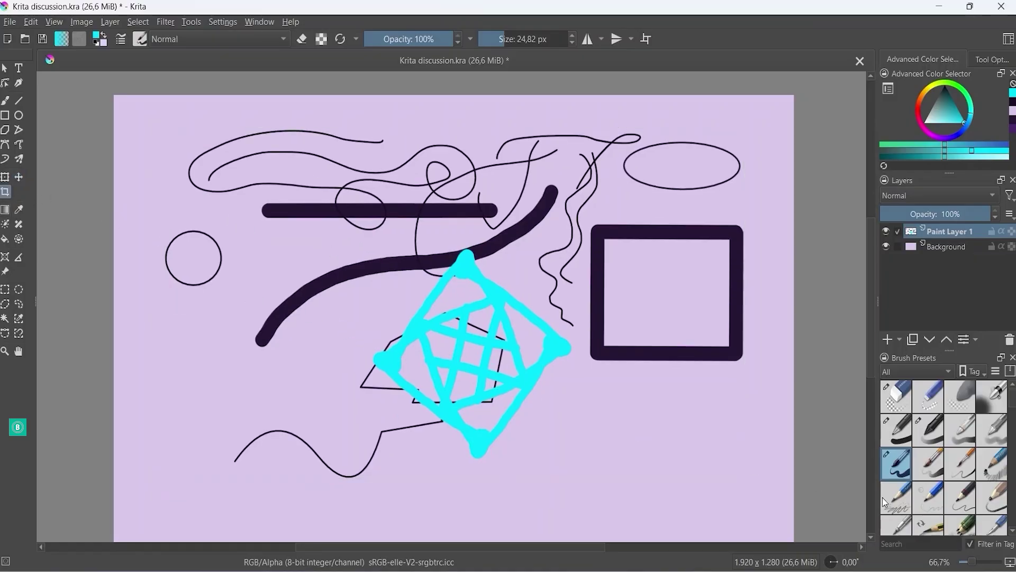
left_click(695, 418)
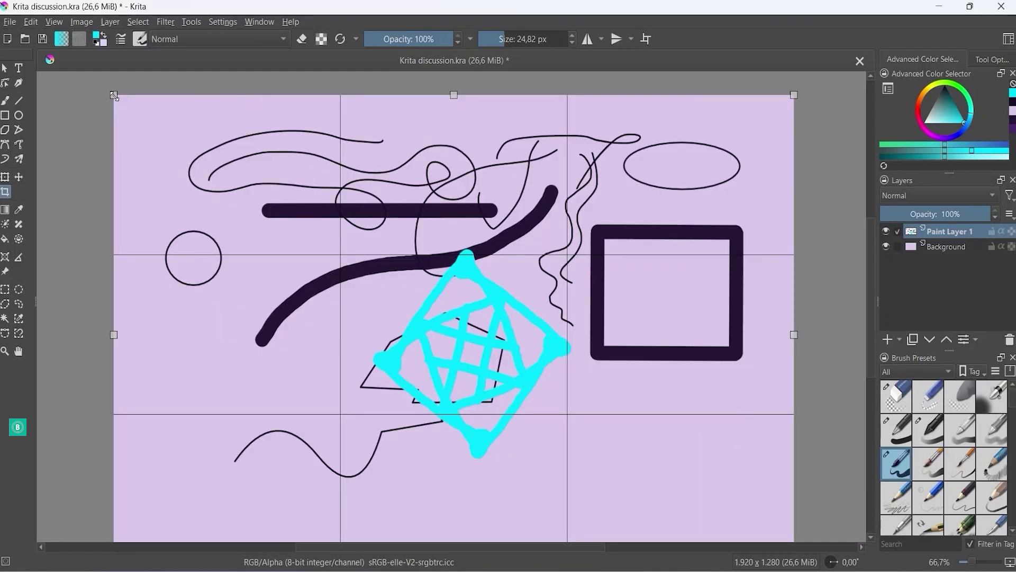
left_click_drag(114, 96, 378, 310)
left_click_drag(495, 370, 393, 228)
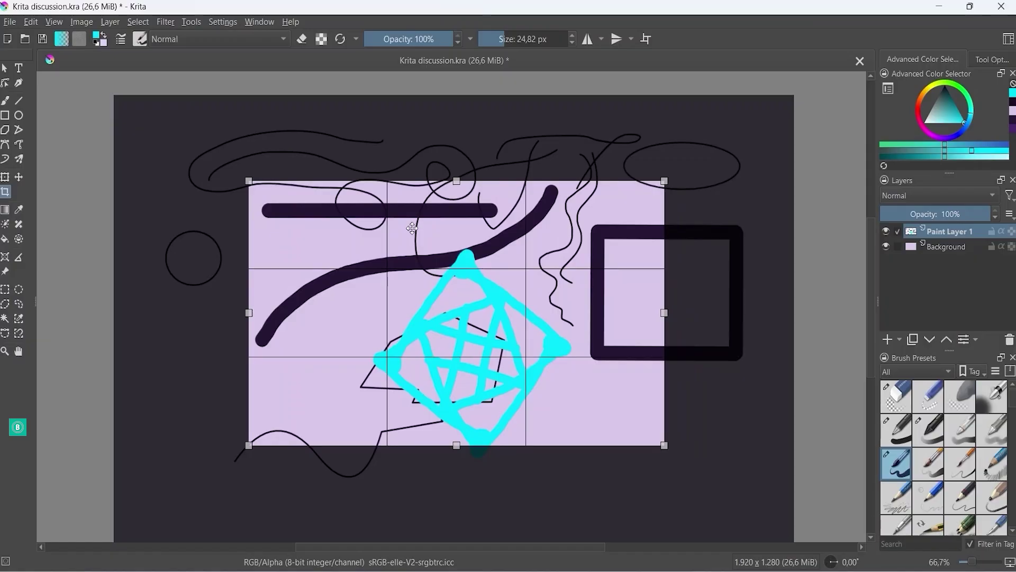
key("Return")
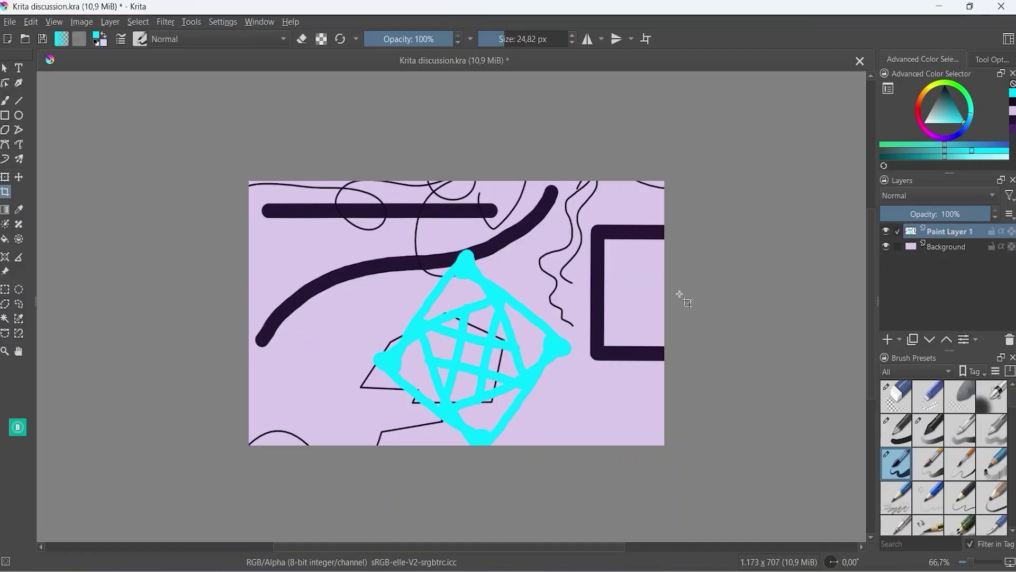
key("ctrl+z")
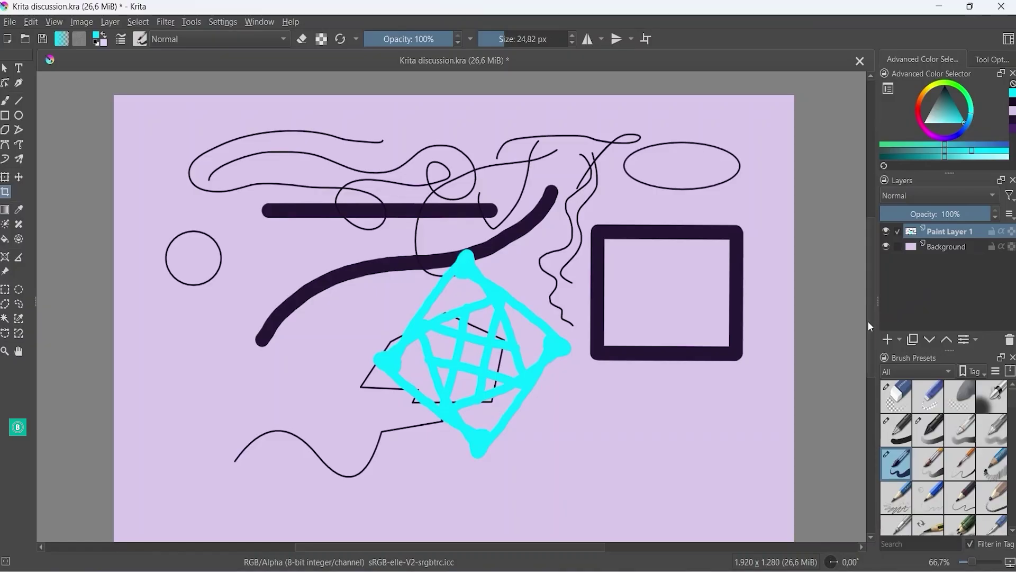
Add a new paint layer, outline a tiny crop area at the straight bar's right end, and undo both
key("minus")
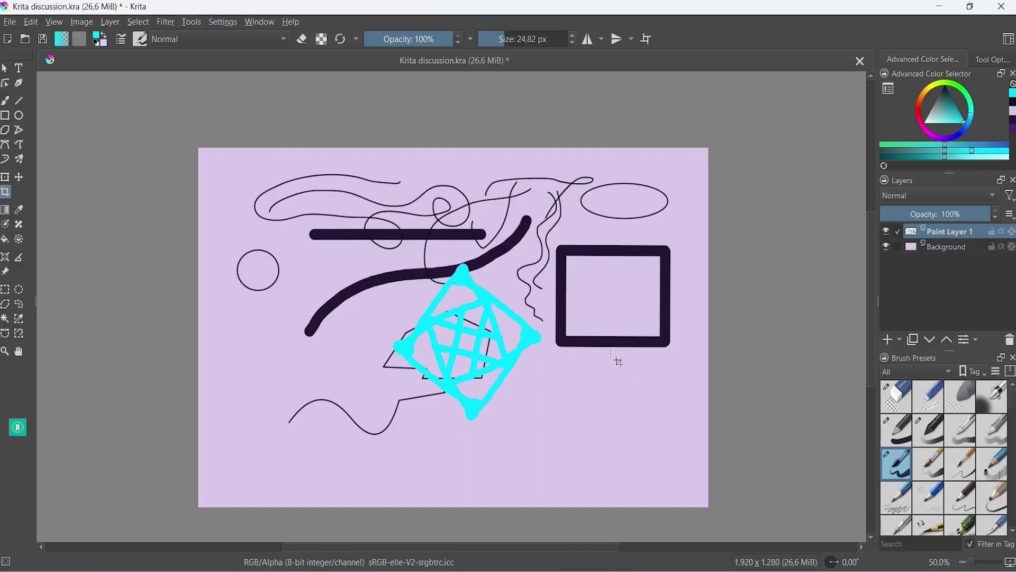
left_click(887, 339)
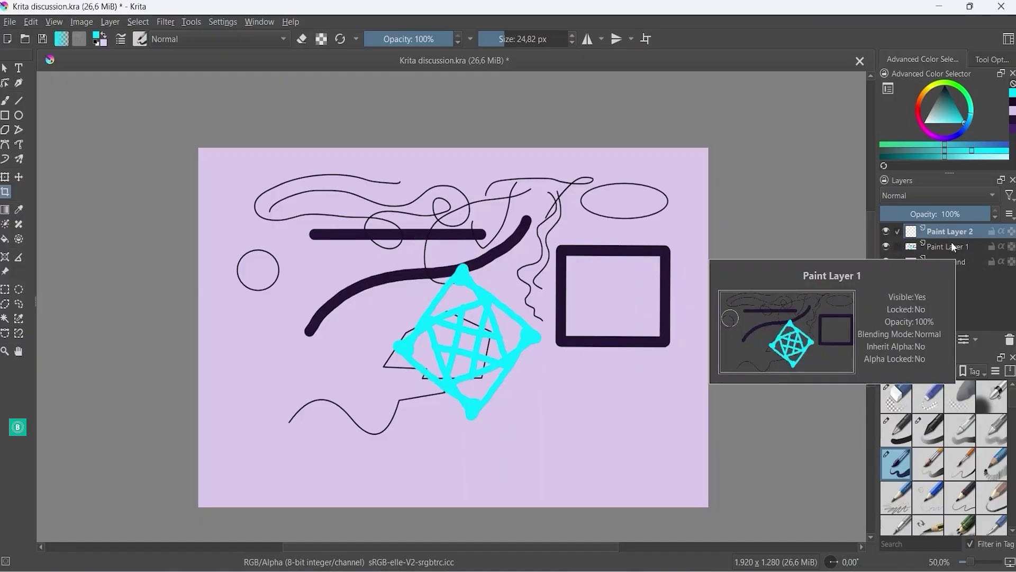
mouse_move(951, 237)
left_click_drag(480, 243, 468, 235)
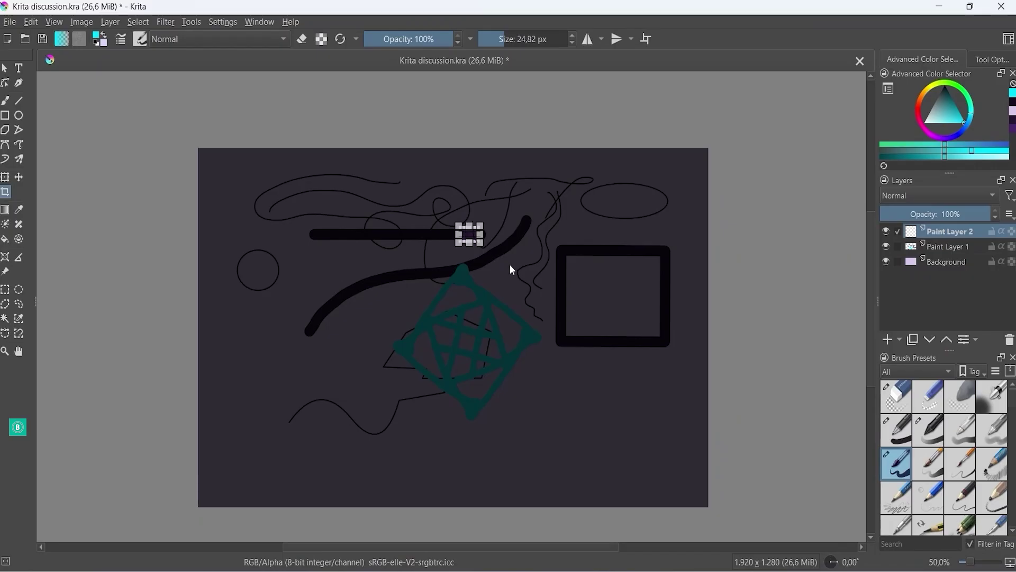
key("ctrl+z")
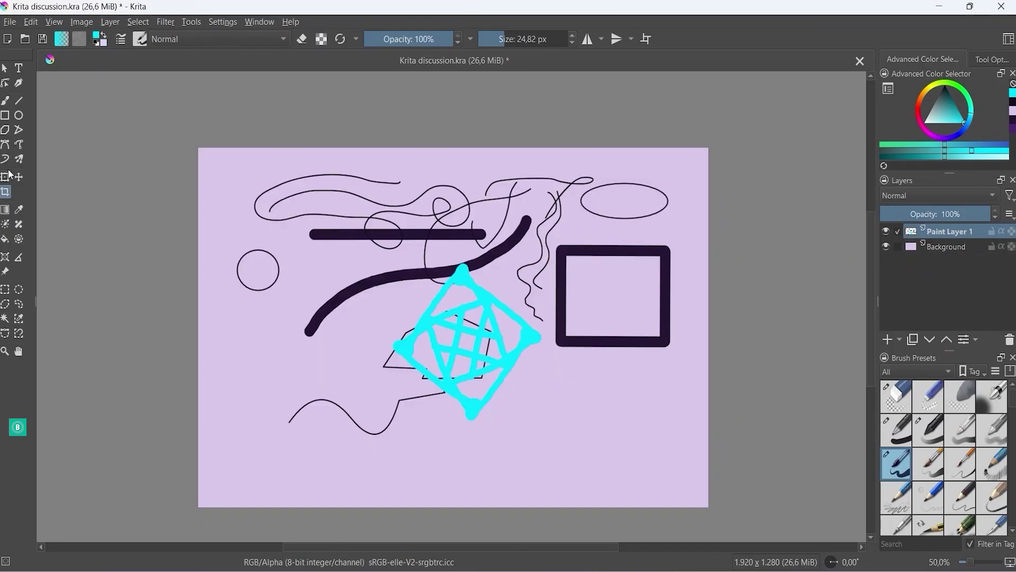
Move Paint Layer 1's artwork slightly downward and add a new paint layer above it
mouse_move(300, 216)
left_mouse_down()
mouse_move(278, 233)
mouse_move(305, 229)
left_mouse_up()
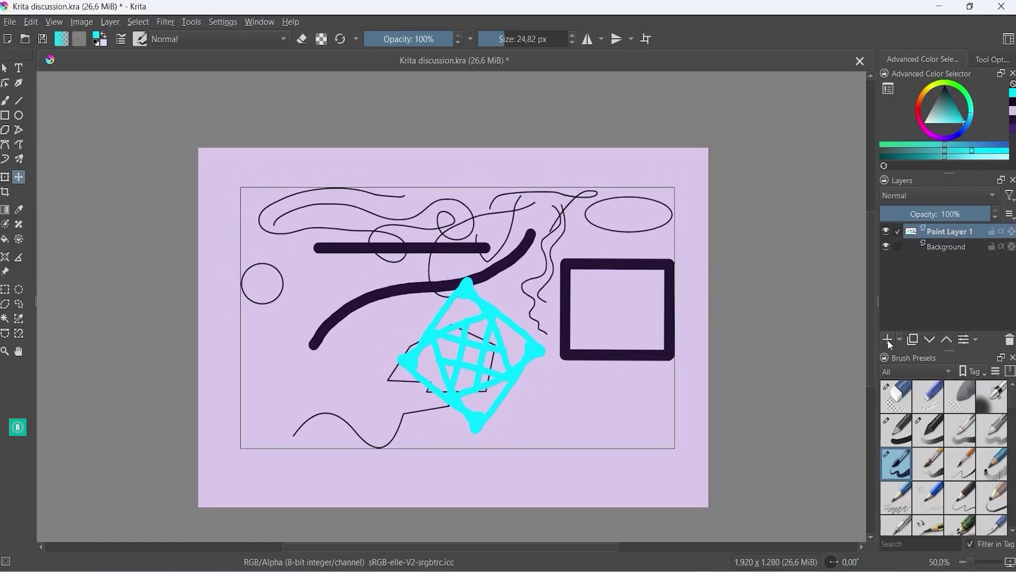
left_click(890, 342)
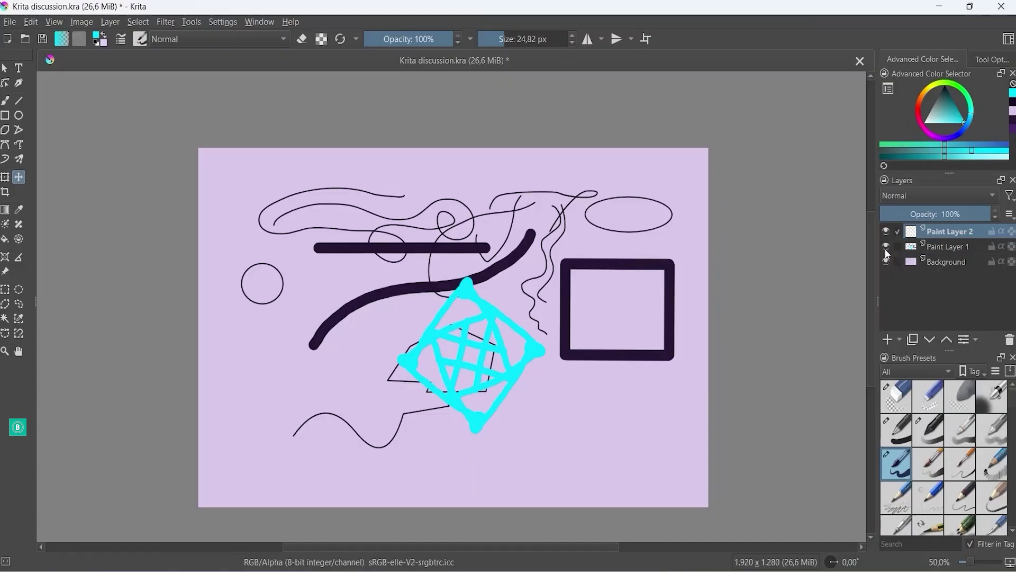
Hide Paint Layer 1 so that its artwork is not shown on the canvas
mouse_move(934, 236)
mouse_move(885, 251)
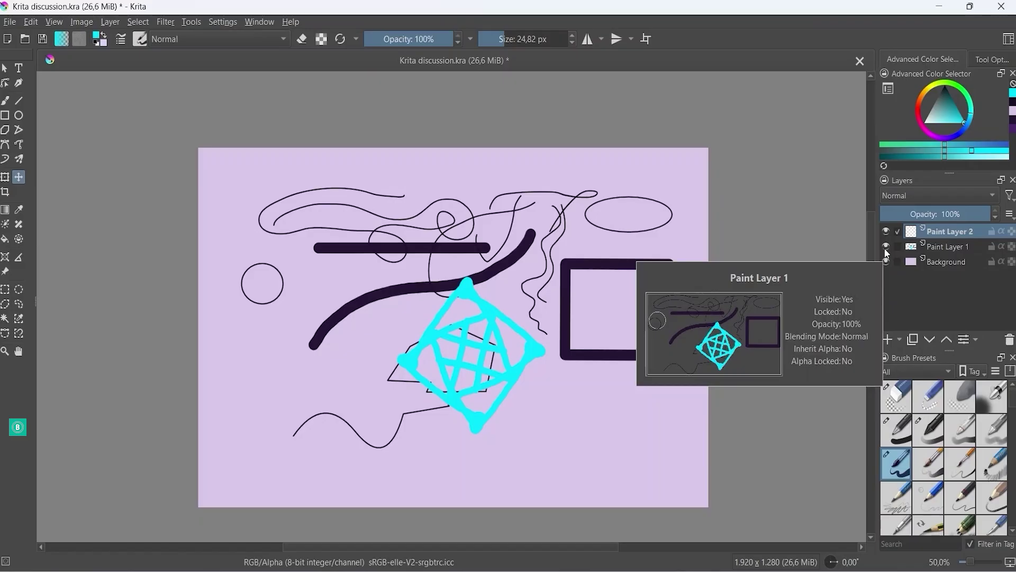
left_click(886, 249)
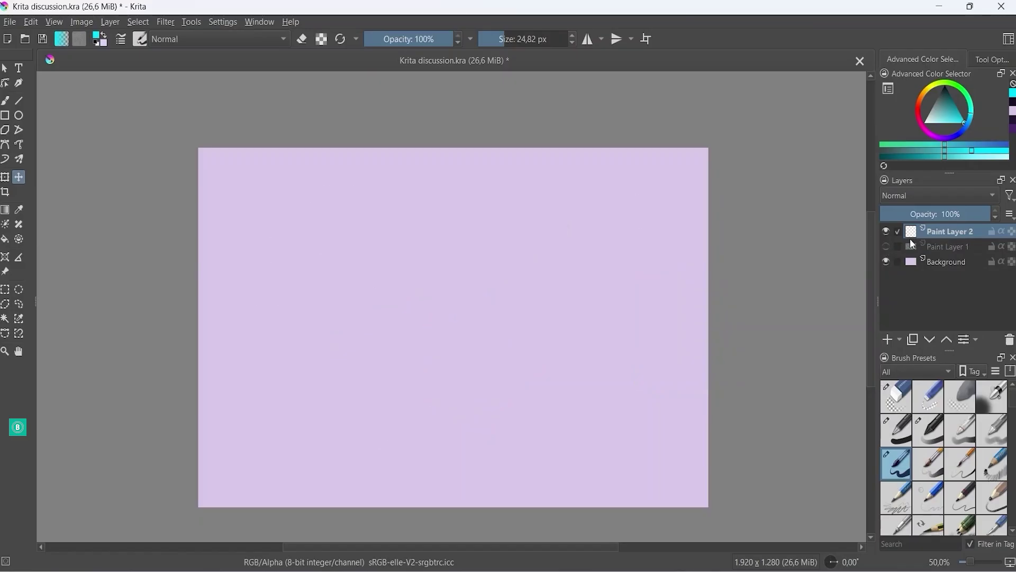
mouse_move(886, 251)
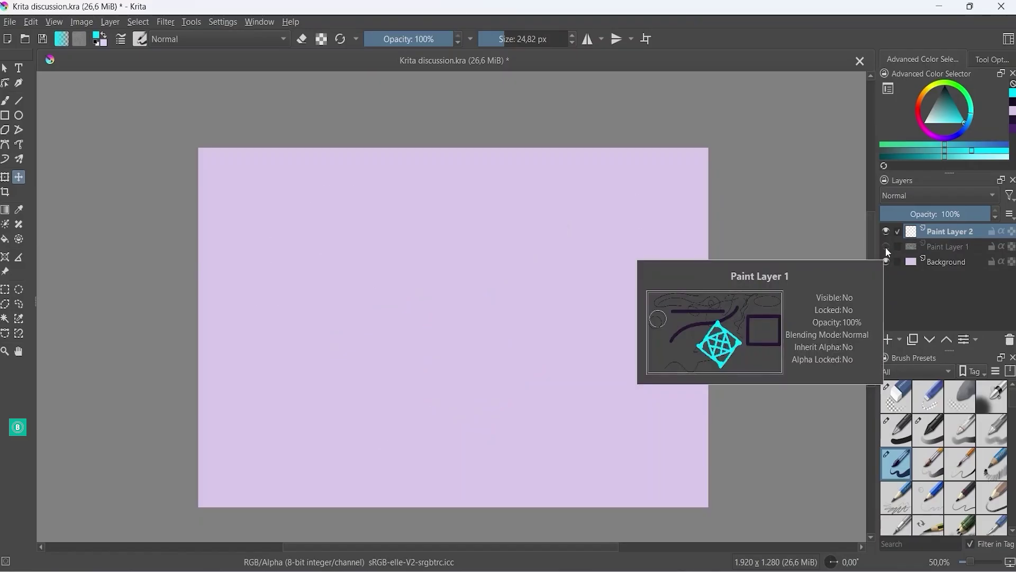
Draw a cyan rectangle outline near the canvas centre on Paint Layer 2 and activate the Transform tool on it
left_click(7, 117)
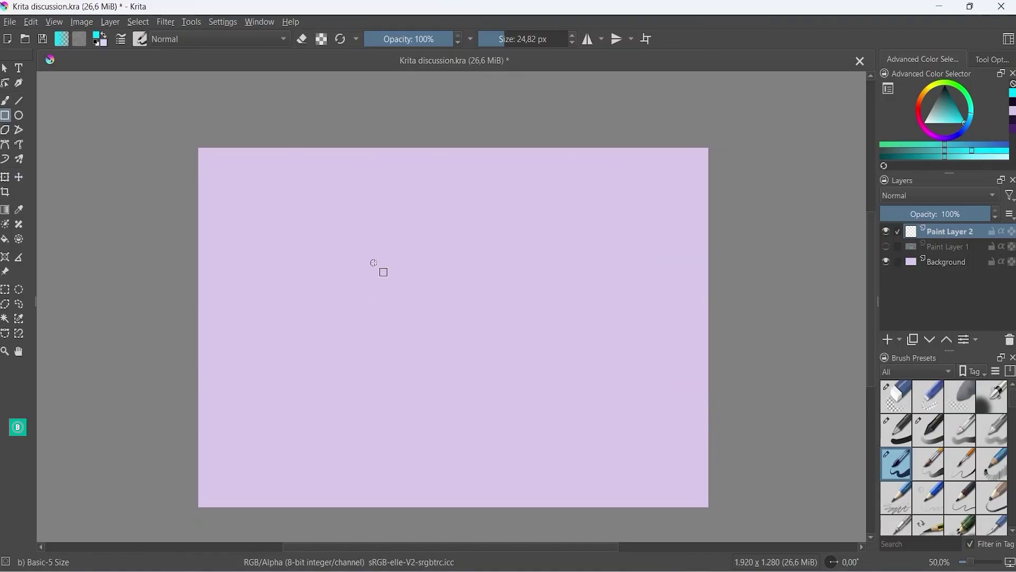
key("ctrl+t")
mouse_move(397, 242)
left_mouse_down()
mouse_move(538, 362)
mouse_move(492, 380)
mouse_move(445, 331)
mouse_move(581, 265)
mouse_move(571, 380)
mouse_move(355, 289)
mouse_move(631, 254)
mouse_move(550, 413)
mouse_move(483, 257)
mouse_move(538, 365)
left_mouse_up()
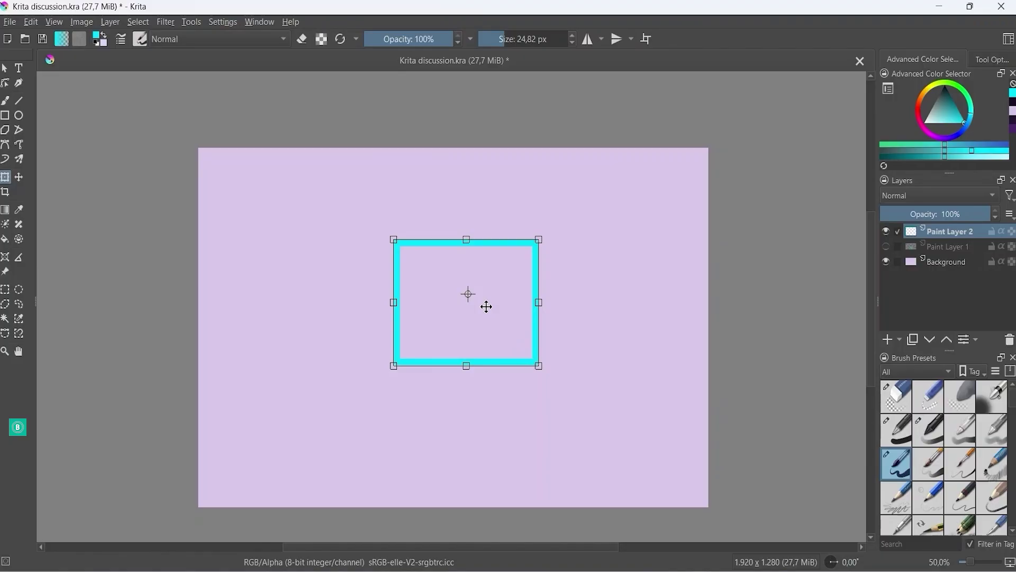
Tilt the cyan rectangle slightly and resize it a little with the Free transform mode
left_click_drag(514, 404, 577, 352)
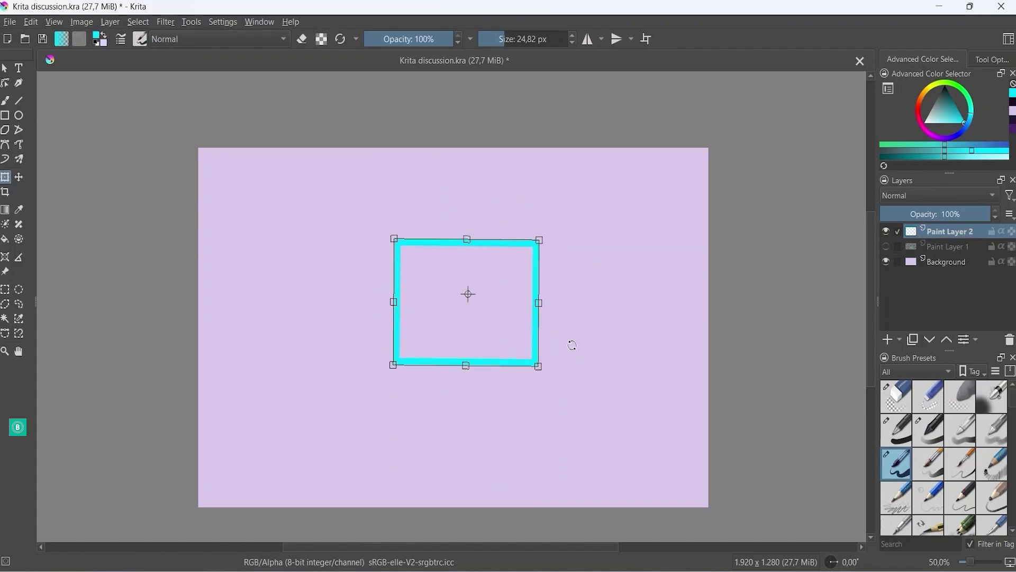
right_click(571, 345)
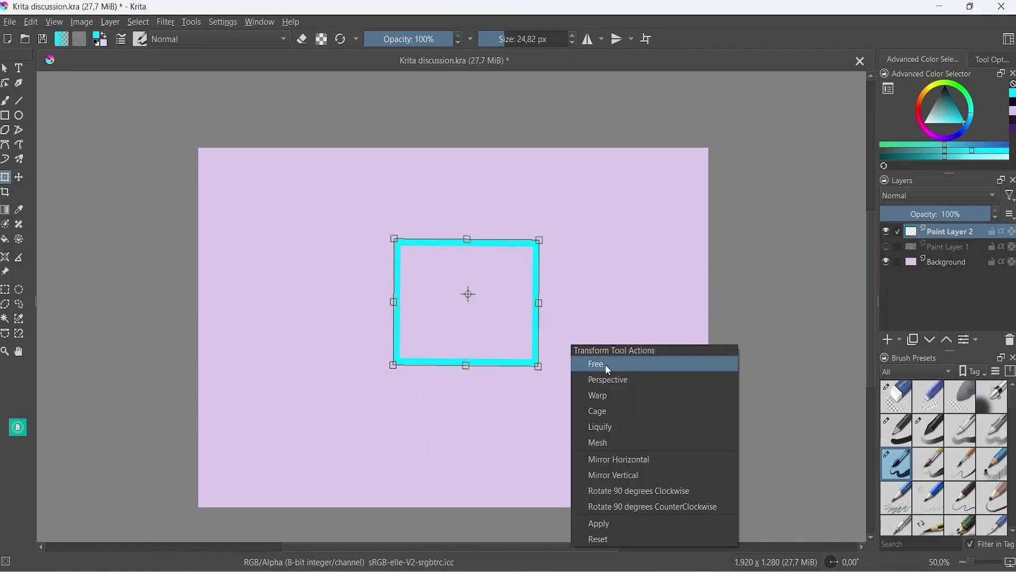
left_click(605, 364)
mouse_move(539, 365)
left_mouse_down()
mouse_move(503, 281)
mouse_move(629, 378)
mouse_move(555, 324)
mouse_move(487, 356)
mouse_move(490, 333)
mouse_move(485, 339)
mouse_move(547, 364)
left_mouse_up()
Distort the rectangle in Perspective transform mode by pulling its lower-right corner inward and its upper-left corner toward the upper-right one
right_click(569, 364)
left_click(602, 401)
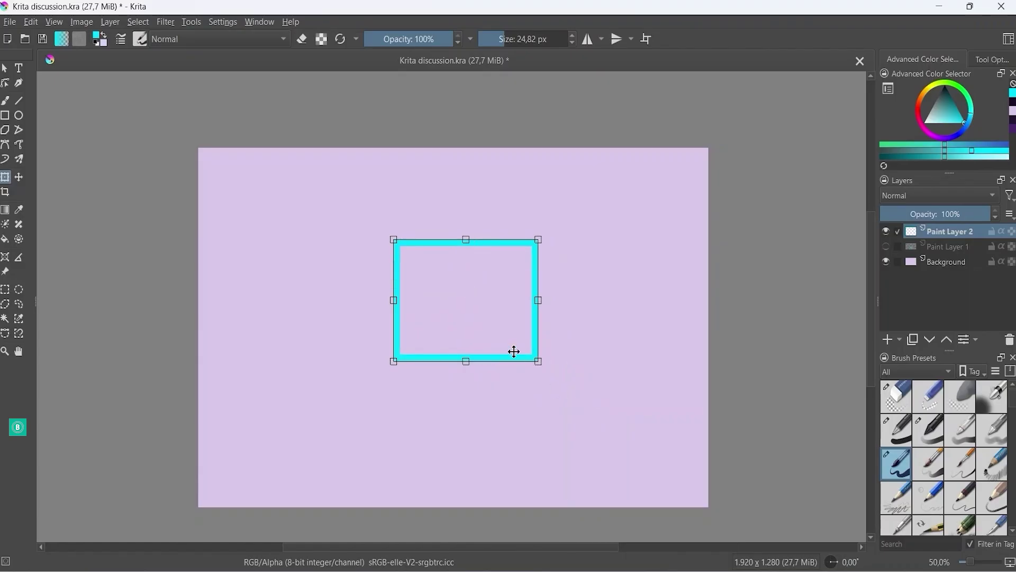
left_click_drag(543, 367, 488, 310)
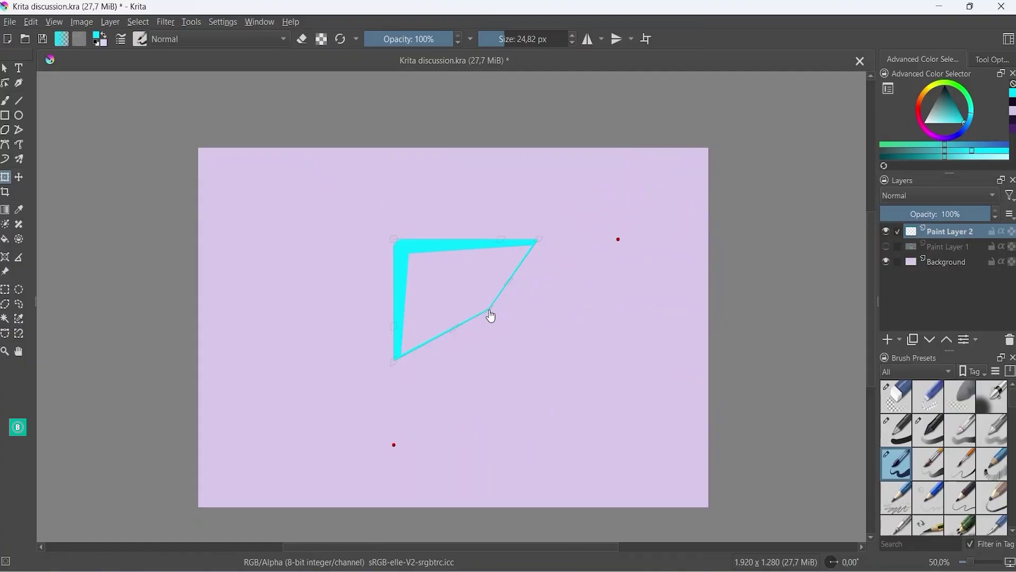
left_click_drag(394, 239, 482, 229)
Warp the rectangle by pulling its lower-right, middle-left and lower-left points inward, and undo the warp changes
right_click(544, 323)
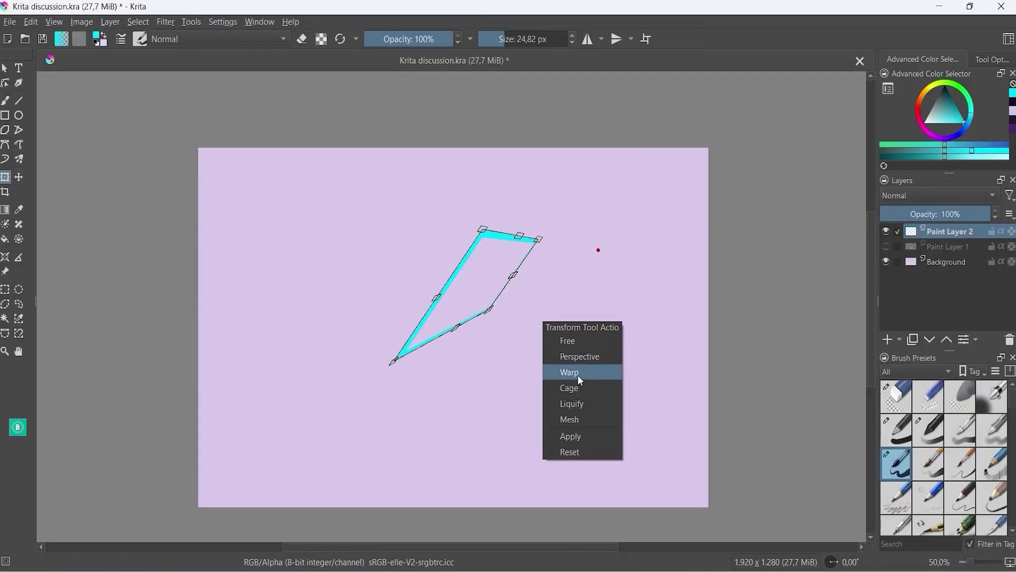
left_click(577, 373)
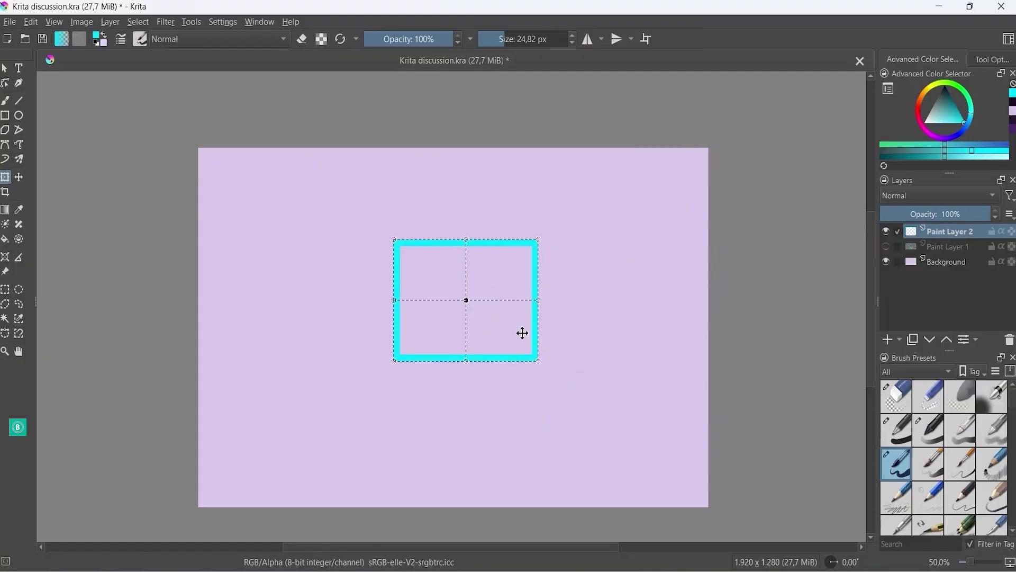
left_click_drag(539, 362, 498, 263)
left_click_drag(394, 300, 446, 272)
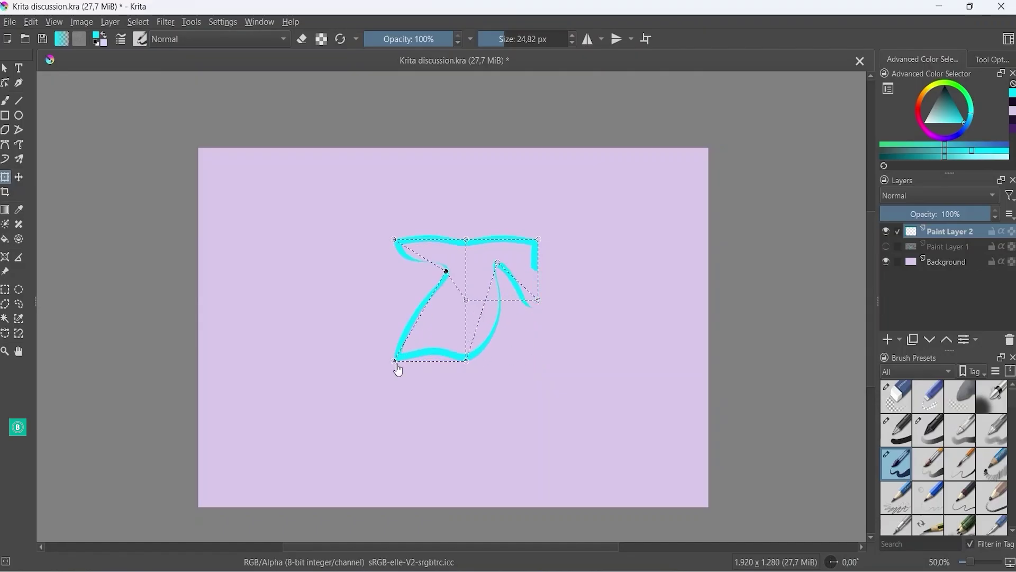
left_click_drag(408, 360, 444, 334)
key("ctrl+z")
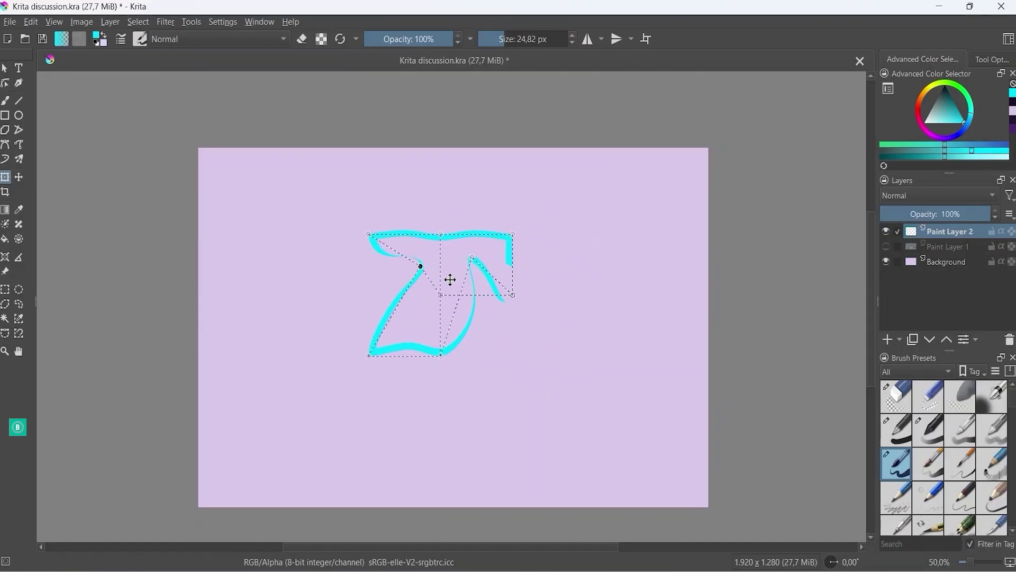
key("ctrl+z")
key("ctrl+z")
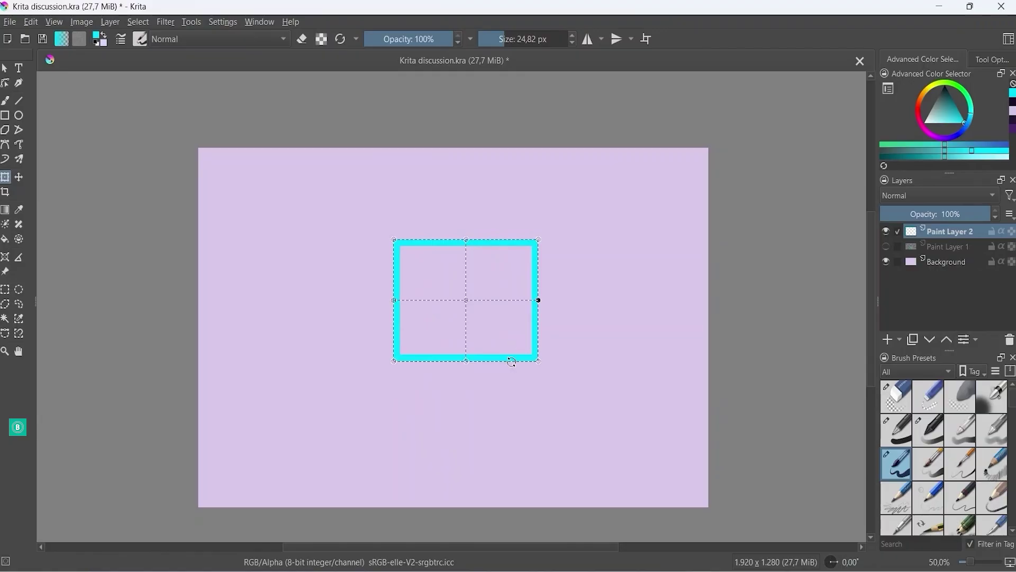
Distort all four sides of the cyan rectangle into wavy lines with the Liquify transform mode
right_click(568, 356)
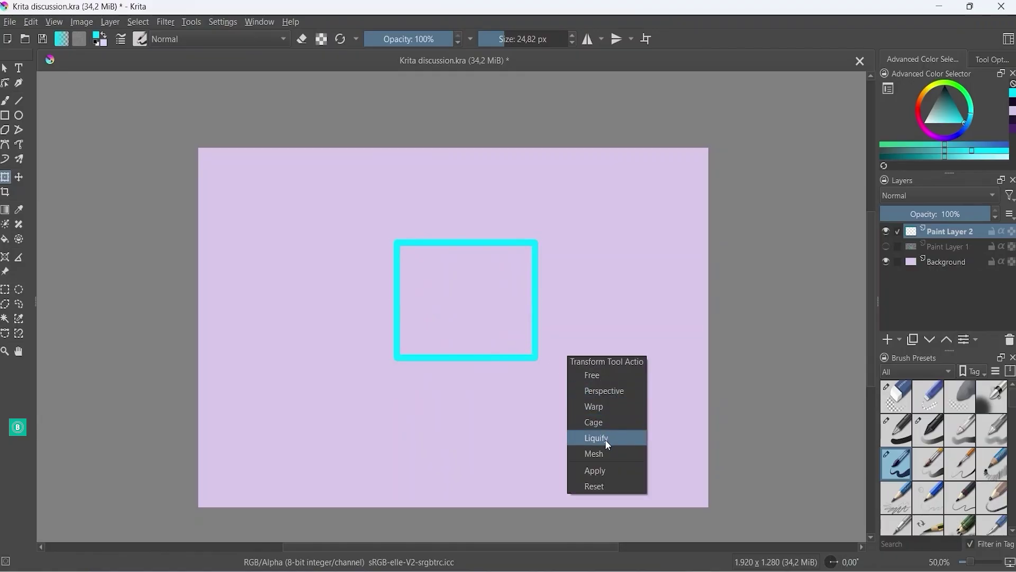
right_click(454, 340)
right_click(623, 368)
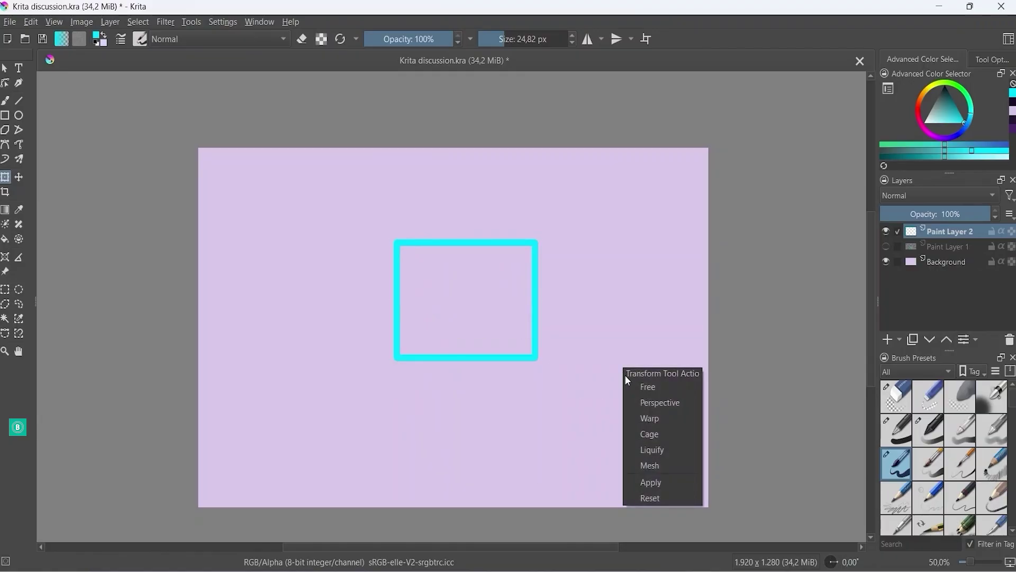
left_click(652, 449)
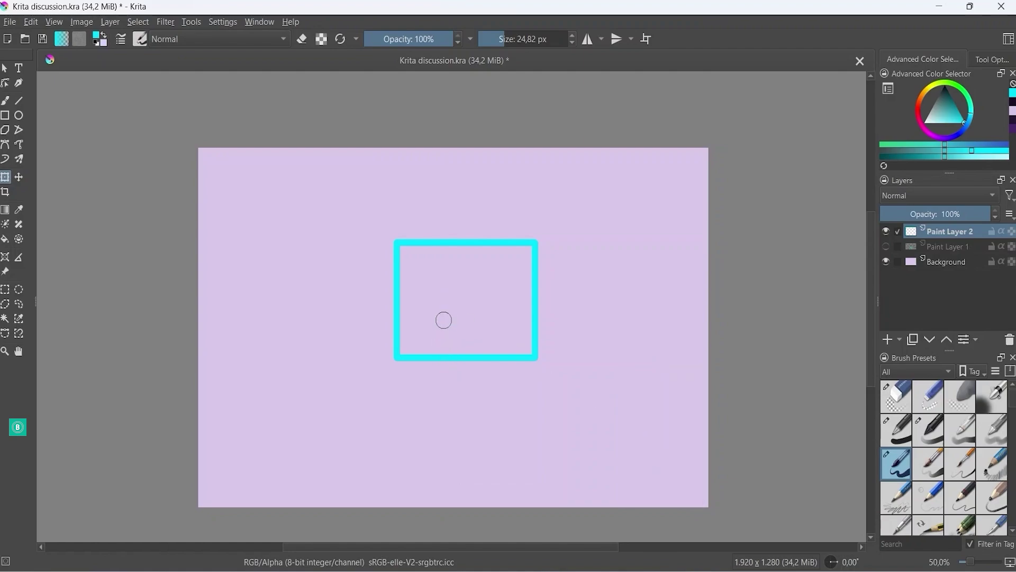
mouse_move(465, 317)
left_mouse_down()
mouse_move(379, 326)
mouse_move(361, 306)
mouse_move(434, 278)
mouse_move(414, 321)
mouse_move(419, 271)
mouse_move(451, 234)
mouse_move(517, 235)
mouse_move(562, 219)
mouse_move(413, 231)
mouse_move(448, 241)
mouse_move(532, 240)
mouse_move(473, 240)
mouse_move(488, 229)
mouse_move(528, 237)
mouse_move(521, 264)
mouse_move(406, 248)
mouse_move(503, 236)
mouse_move(541, 247)
mouse_move(489, 348)
mouse_move(445, 363)
mouse_move(418, 361)
mouse_move(392, 342)
mouse_move(412, 274)
mouse_move(414, 221)
left_mouse_up()
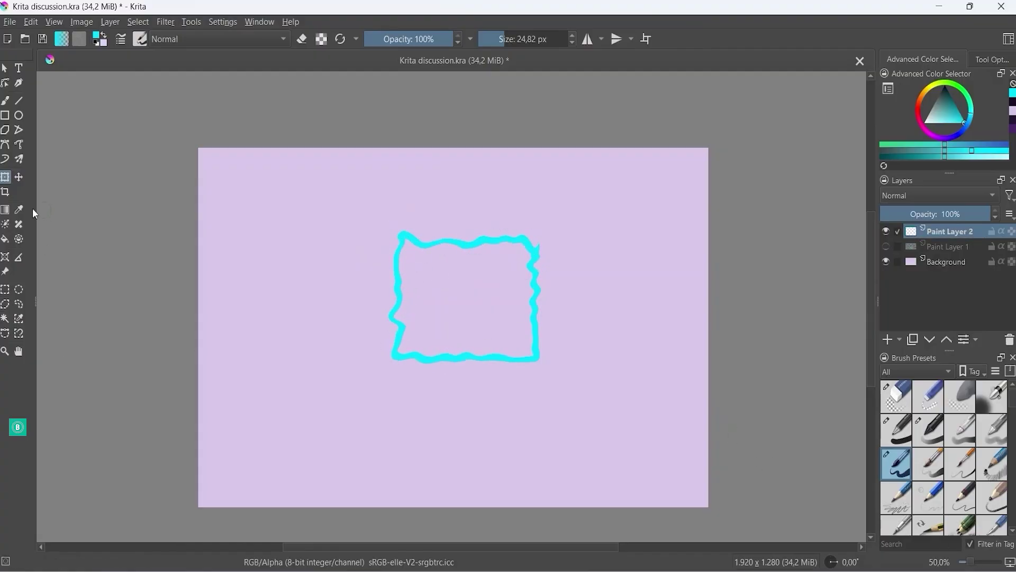
Move the wavy cyan outline toward the canvas's upper-left area and activate the Crop tool
left_click(20, 180)
left_click_drag(478, 242, 348, 215)
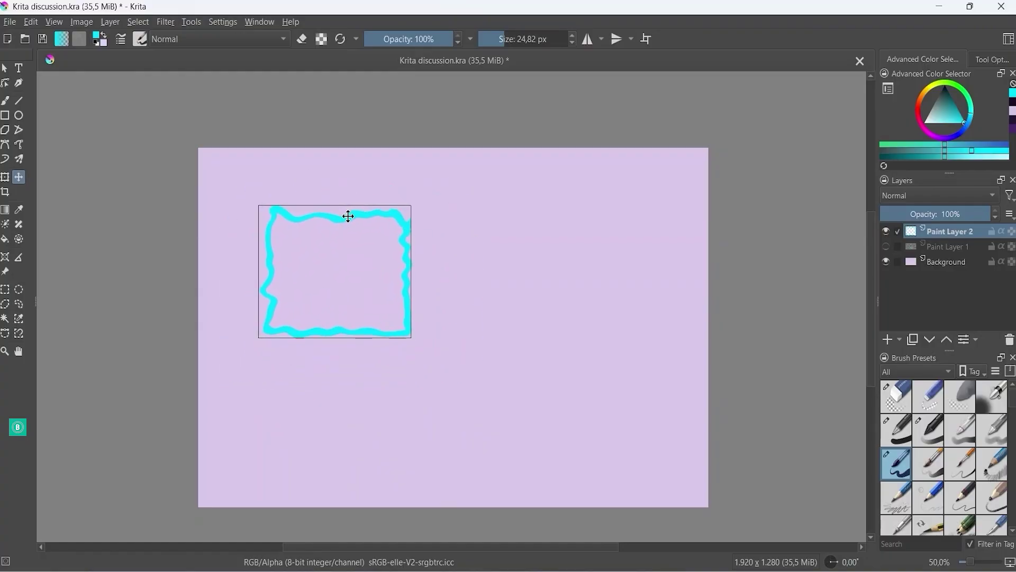
left_click(5, 192)
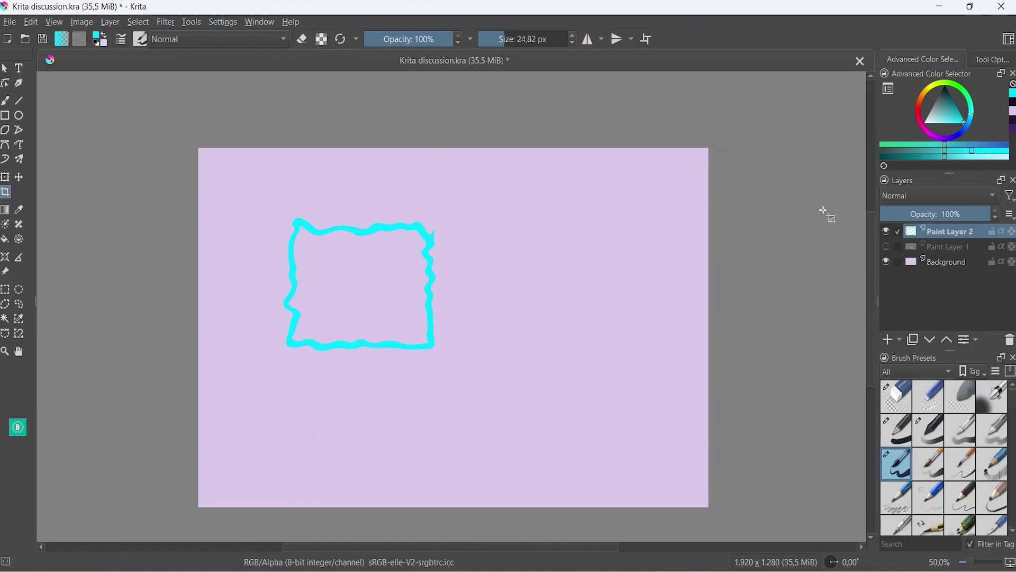
Pick a lighter cyan, apply a horizontal gradient across the full canvas width on Paint Layer 2, and undo it
left_click(956, 112)
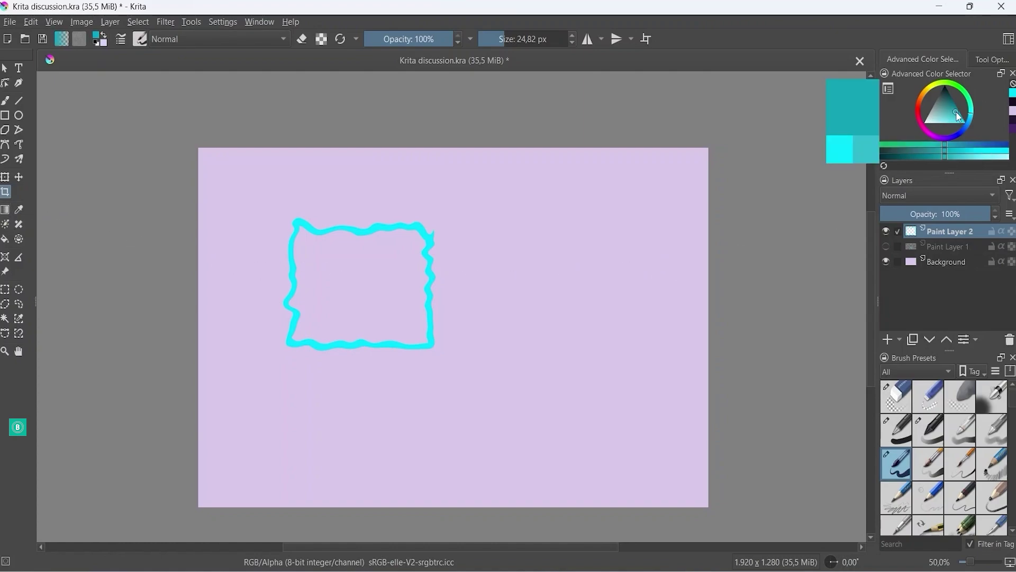
left_click(987, 157)
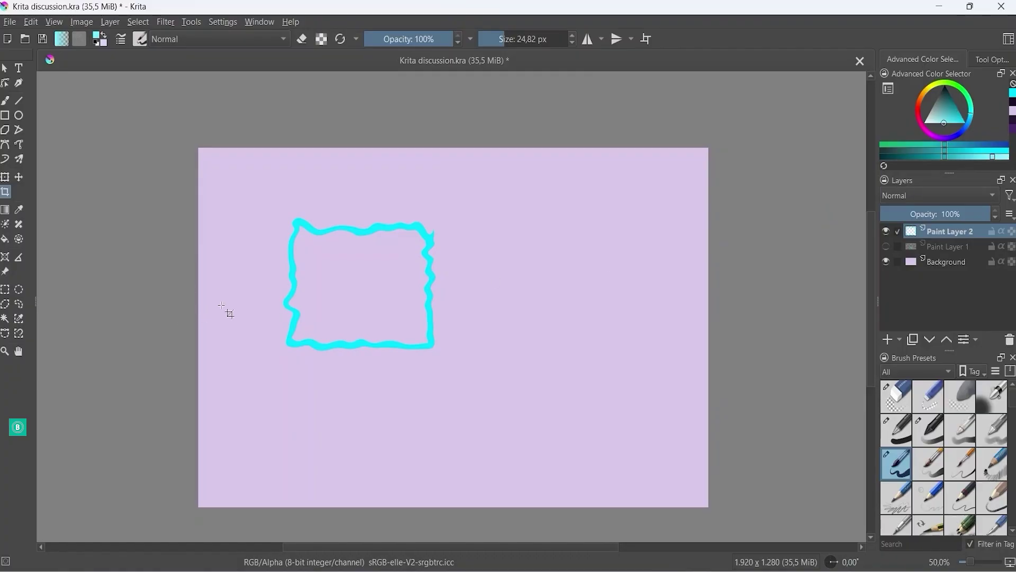
left_click_drag(198, 314, 711, 313)
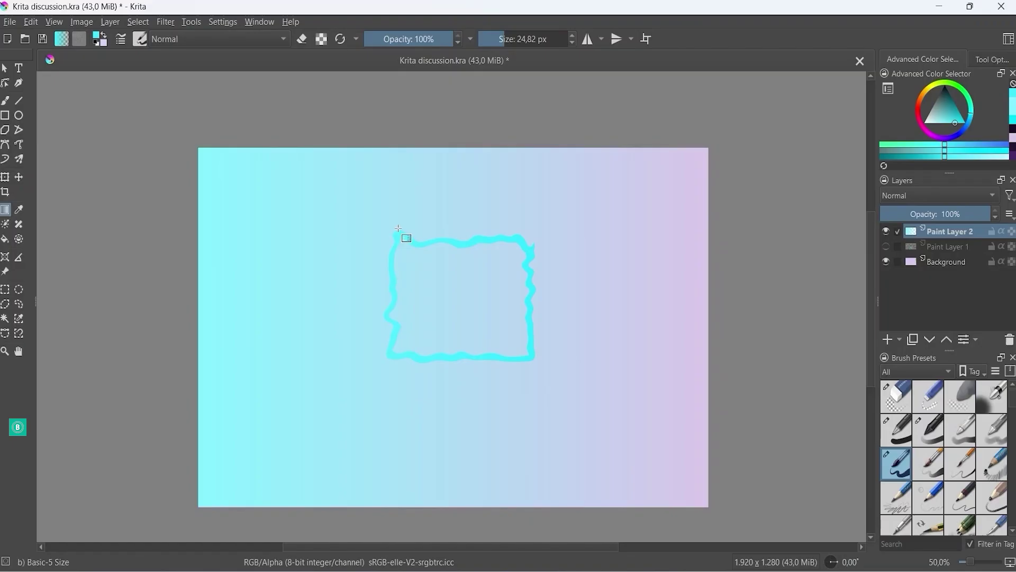
key("ctrl+z")
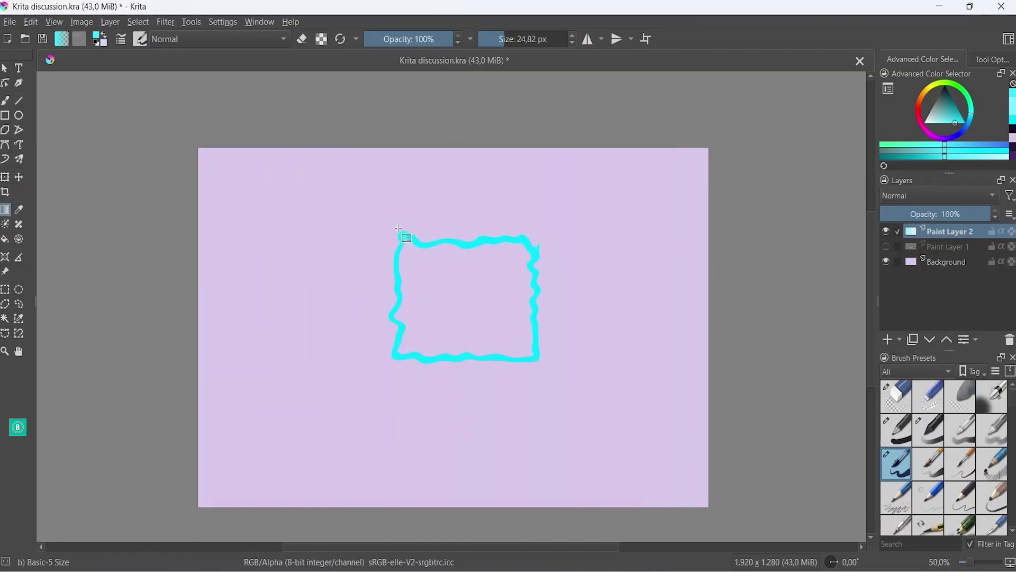
key("b")
Add a colorize mask to Paint Layer 2 from the wavy outline and undo it
left_click(7, 225)
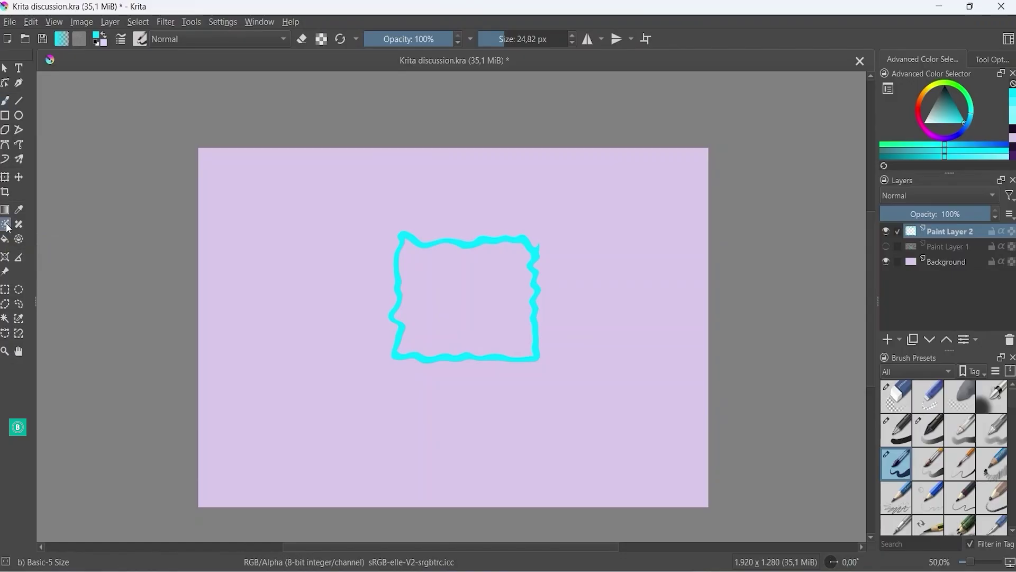
left_click(404, 236)
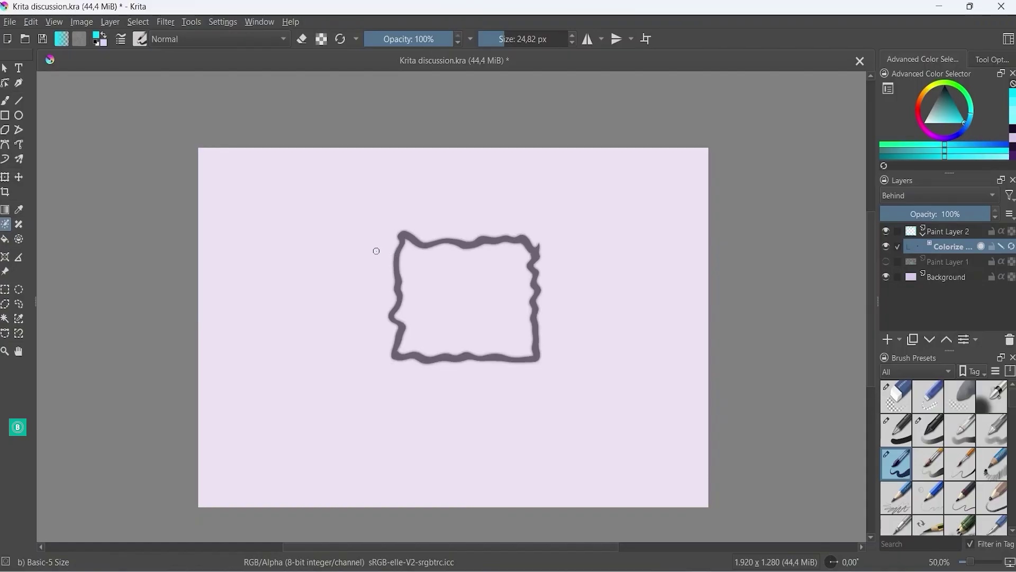
key("ctrl+z")
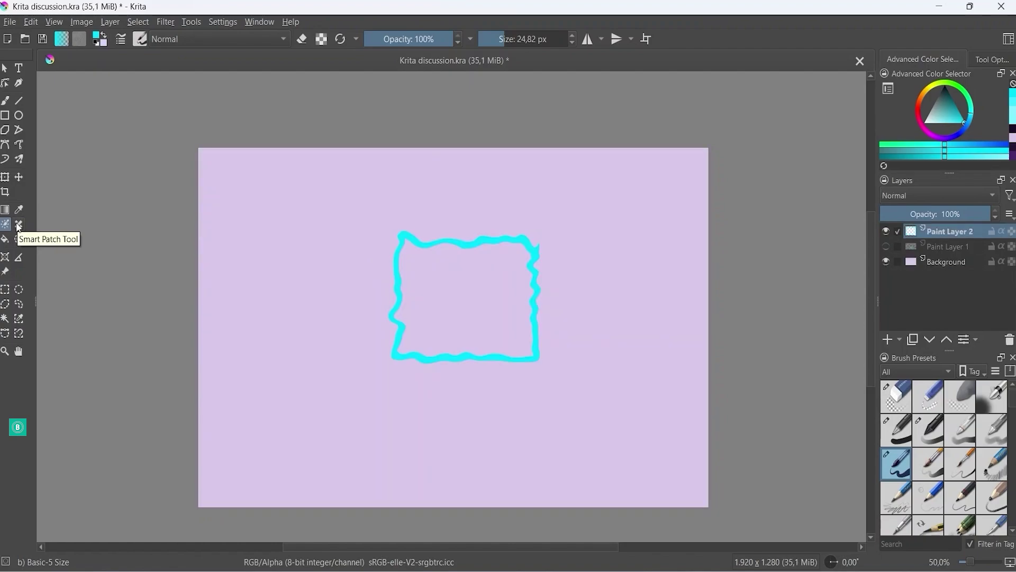
Paint over stretches of all four sides of the wavy outline with the Smart Patch tool
left_click(18, 226)
mouse_move(409, 242)
left_mouse_down()
mouse_move(404, 227)
mouse_move(490, 215)
mouse_move(503, 237)
left_mouse_up()
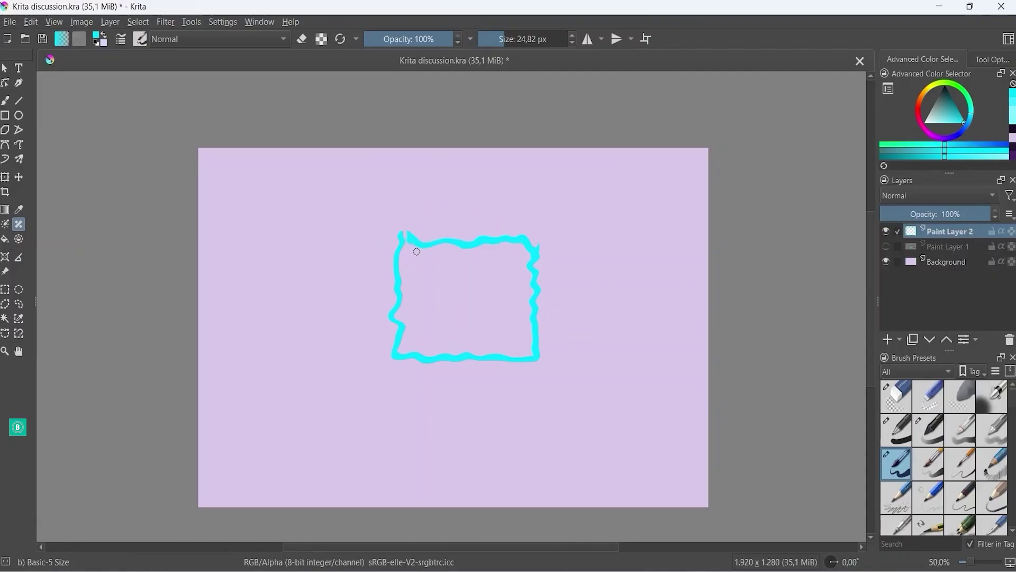
left_click_drag(424, 253, 520, 244)
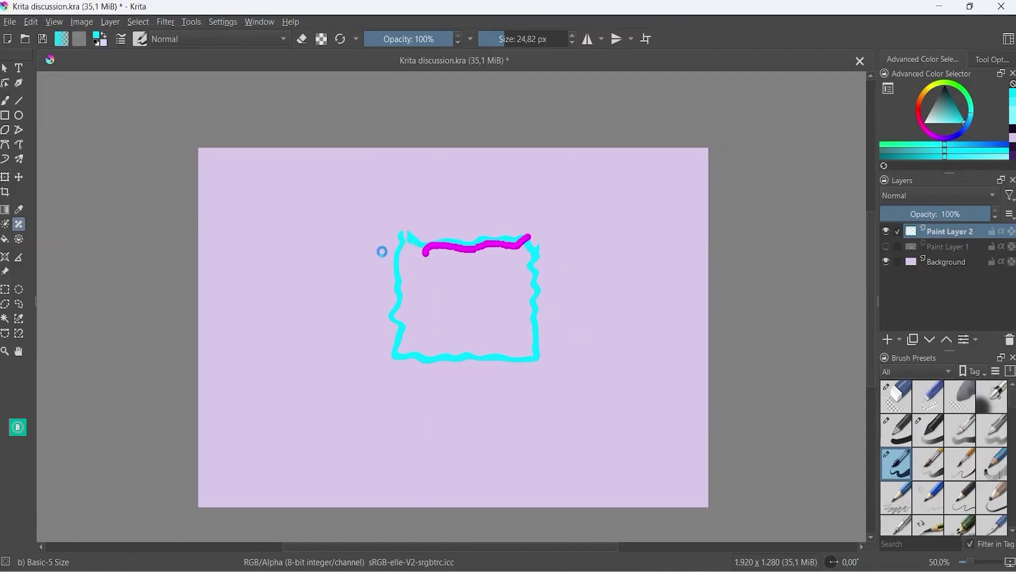
mouse_move(399, 260)
left_mouse_down()
mouse_move(395, 322)
mouse_move(410, 333)
mouse_move(396, 357)
left_mouse_up()
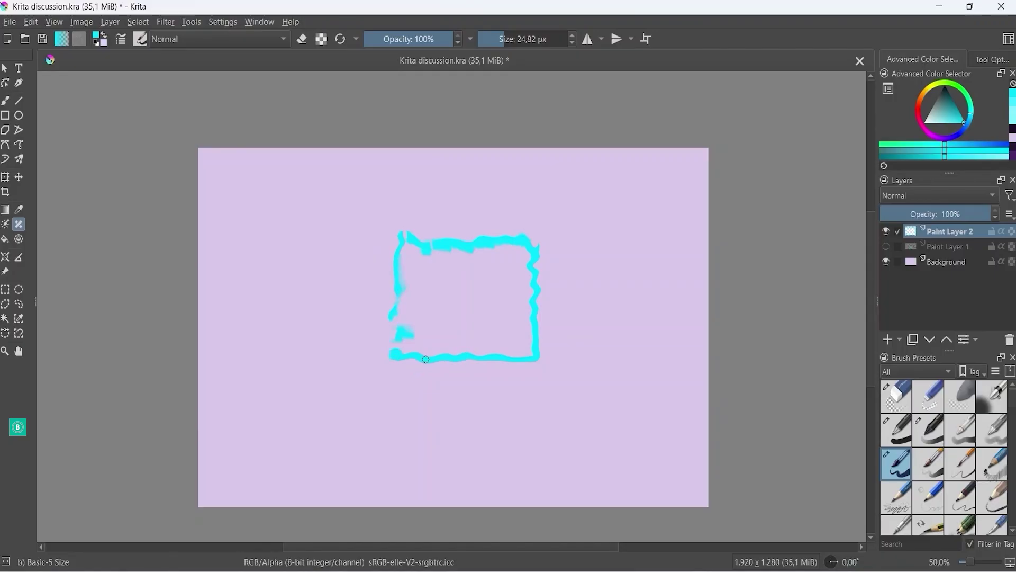
left_click_drag(433, 358, 532, 357)
mouse_move(534, 258)
left_mouse_down()
mouse_move(494, 245)
mouse_move(447, 248)
left_mouse_up()
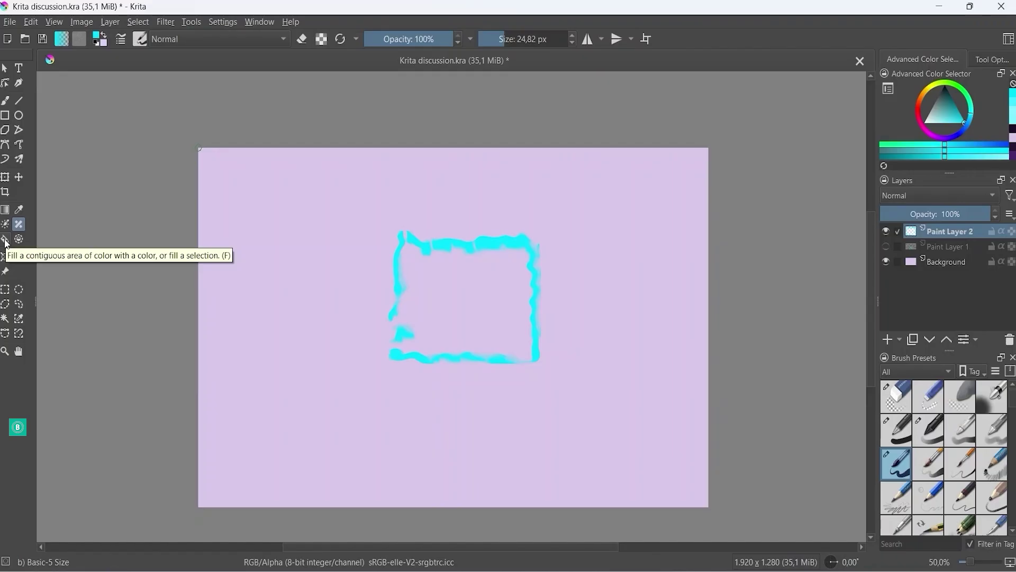
Draw a small cyan circle outline left of the wavy rectangle and fill its inside with magenta
left_click(20, 118)
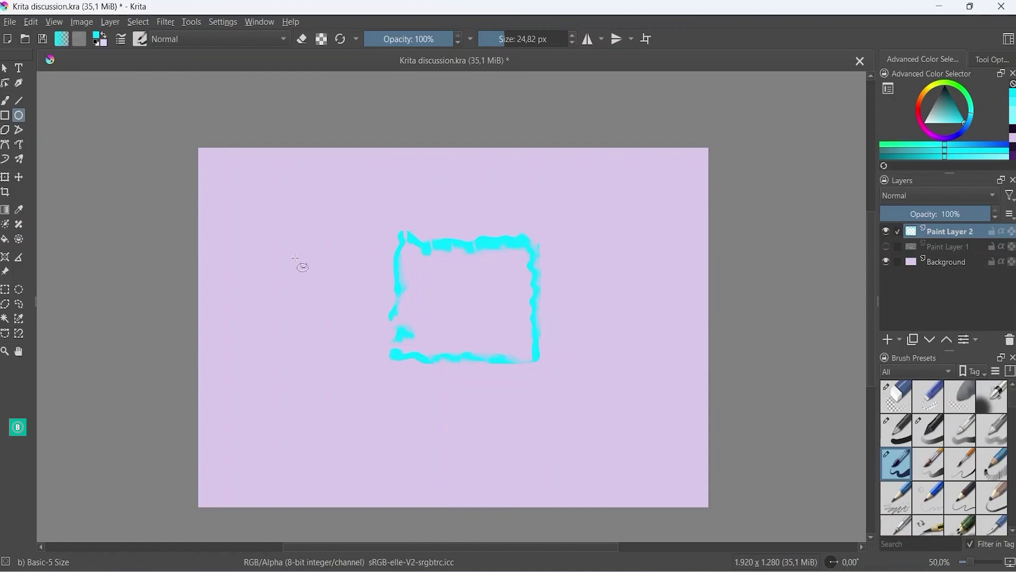
left_click_drag(290, 257, 356, 317)
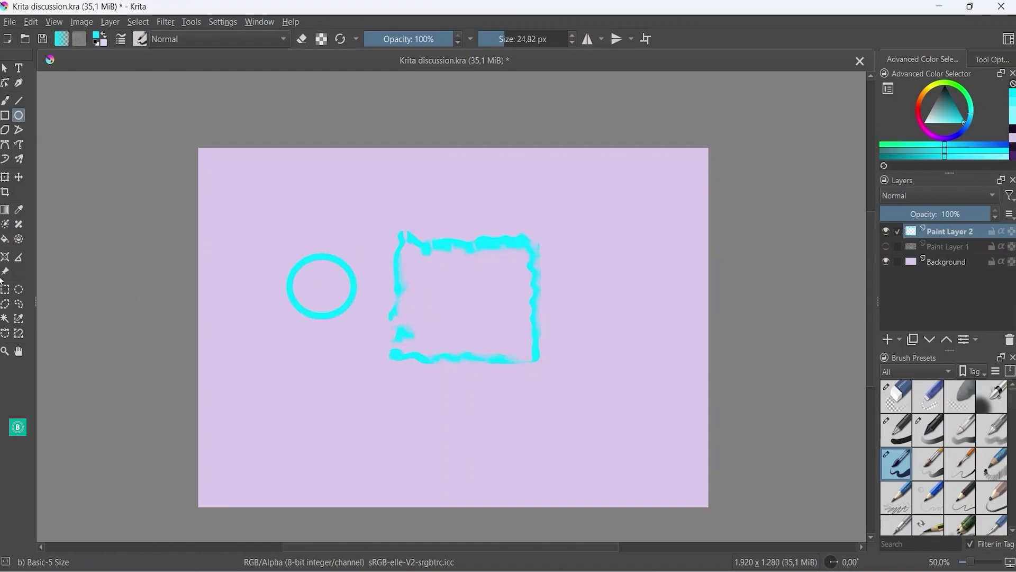
left_click(5, 240)
left_click(931, 134)
left_click(318, 287)
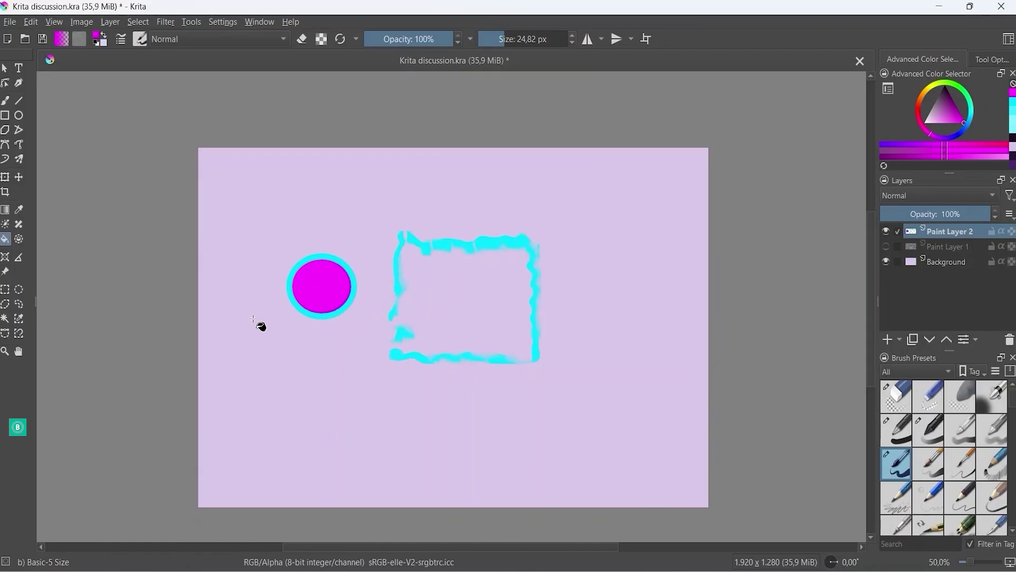
Try to fill the inside of the broken cyan rectangle with magenta and undo the fill
left_click(458, 298)
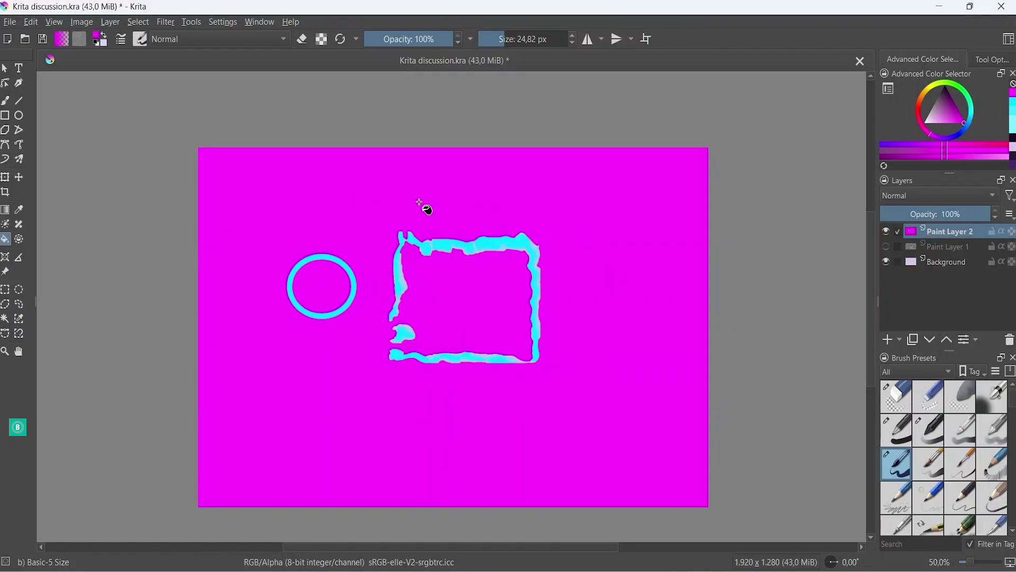
key("ctrl+z")
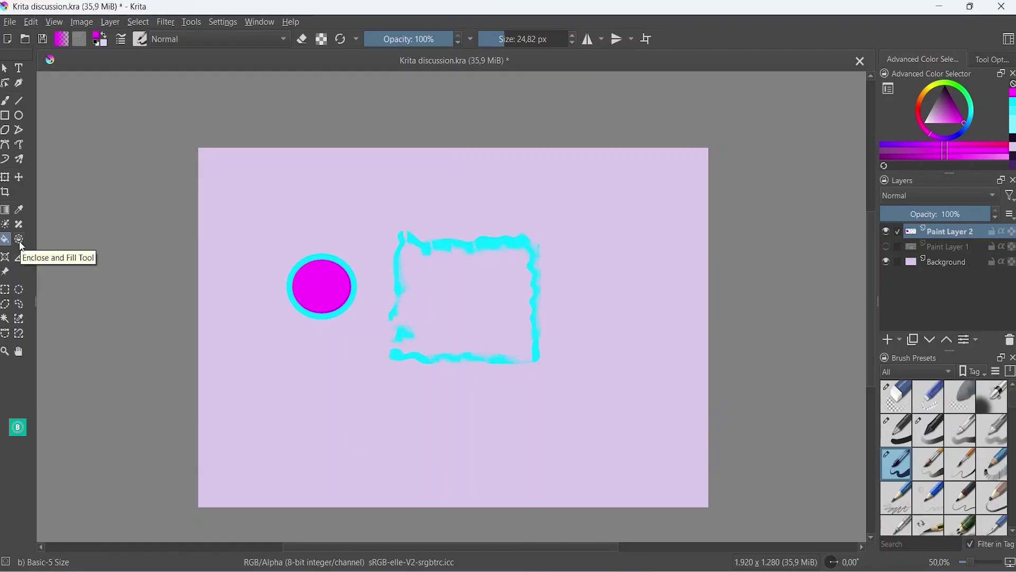
Draw a magenta ellipse outline below the filled circle and loop around it with the Enclose and Fill tool
left_click(19, 116)
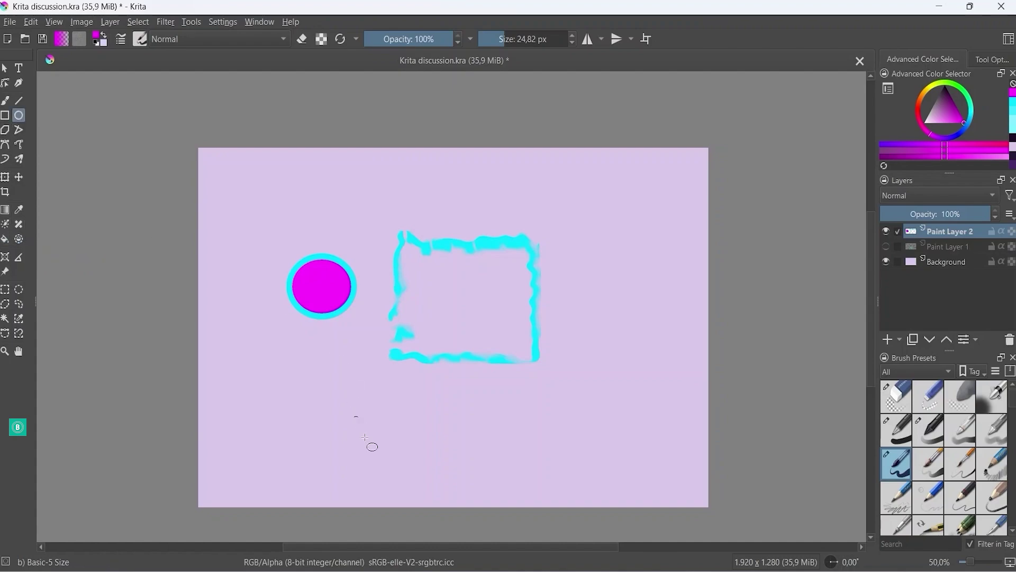
left_click_drag(284, 379, 376, 451)
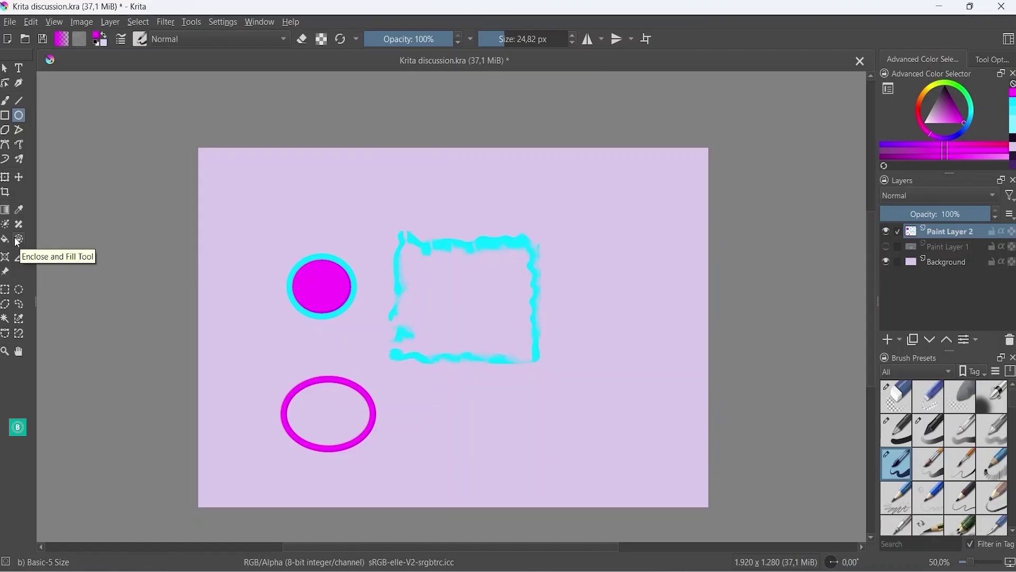
left_click(18, 240)
mouse_move(276, 377)
left_mouse_down()
mouse_move(264, 421)
mouse_move(291, 454)
left_mouse_up()
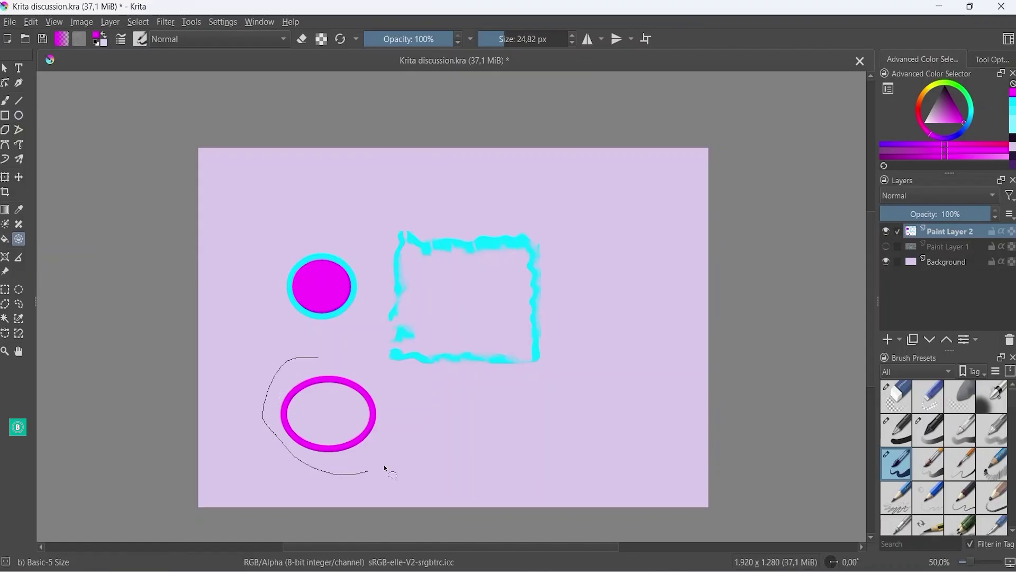
left_click_drag(288, 362, 282, 370)
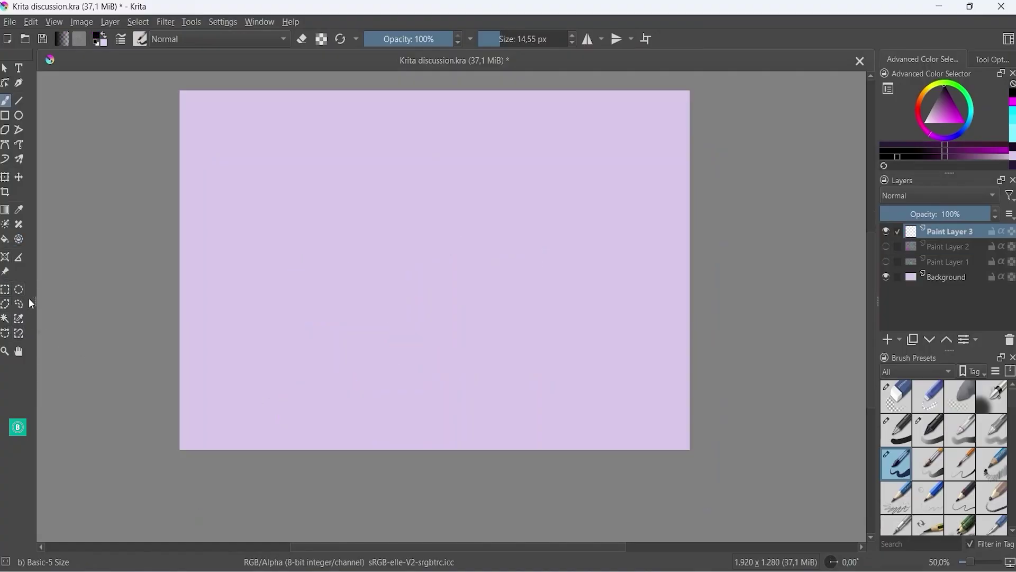
Make a rectangular selection left of the canvas centre and scribble crossing black brush strokes over it
left_click(7, 290)
left_click_drag(259, 210, 415, 312)
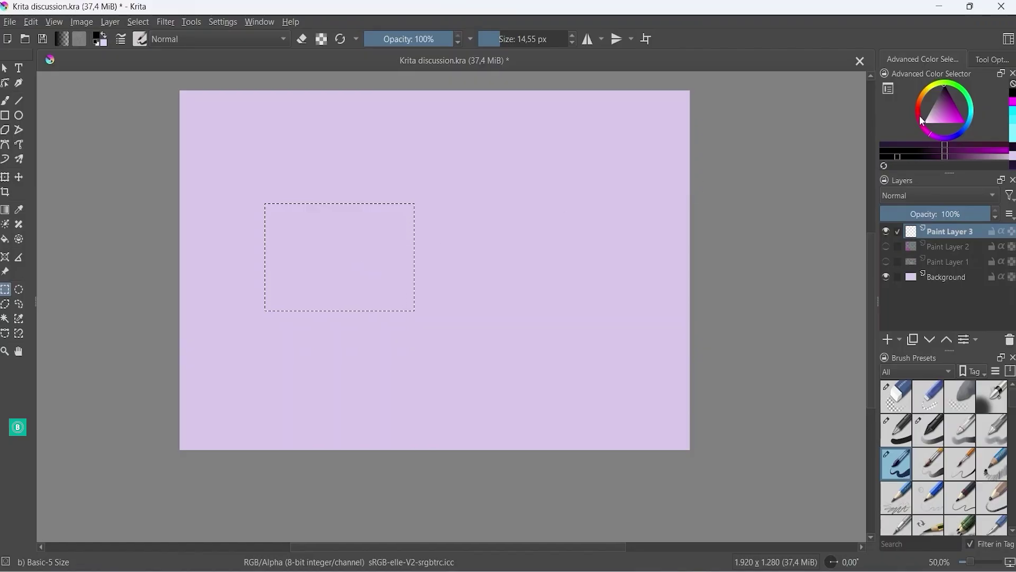
left_click(7, 106)
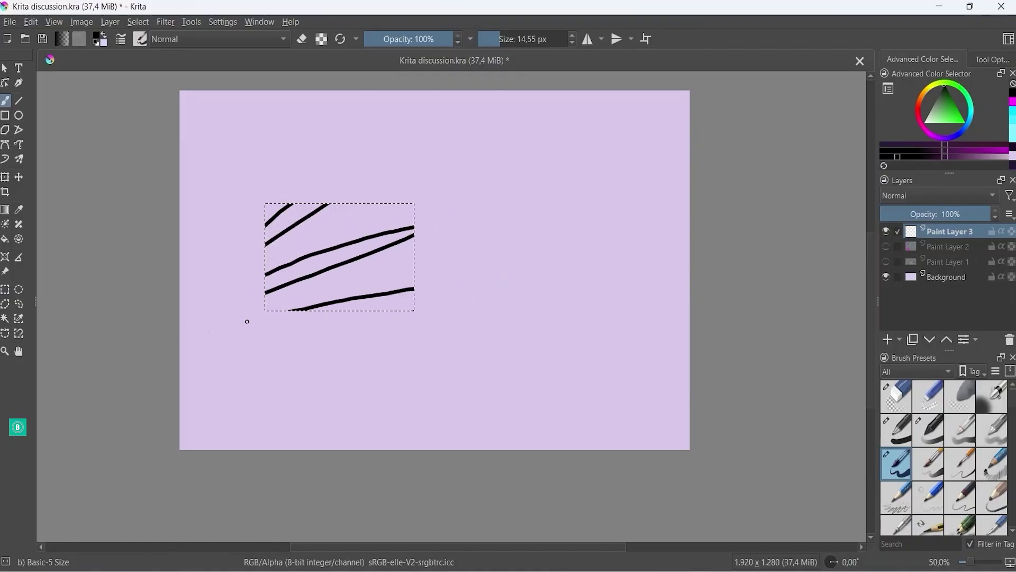
mouse_move(354, 274)
left_mouse_down()
mouse_move(527, 254)
mouse_move(289, 319)
left_mouse_up()
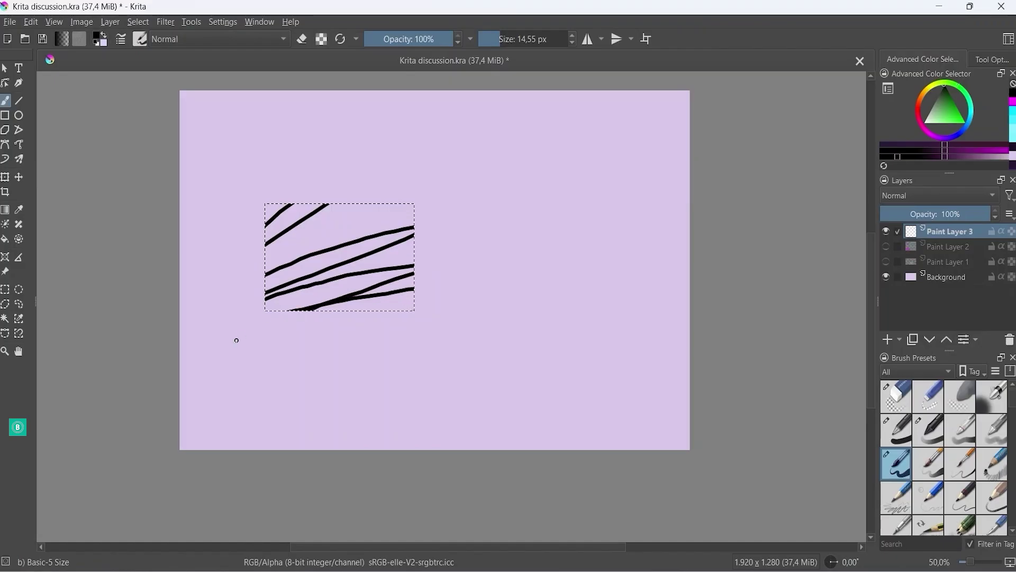
left_click_drag(389, 179, 289, 279)
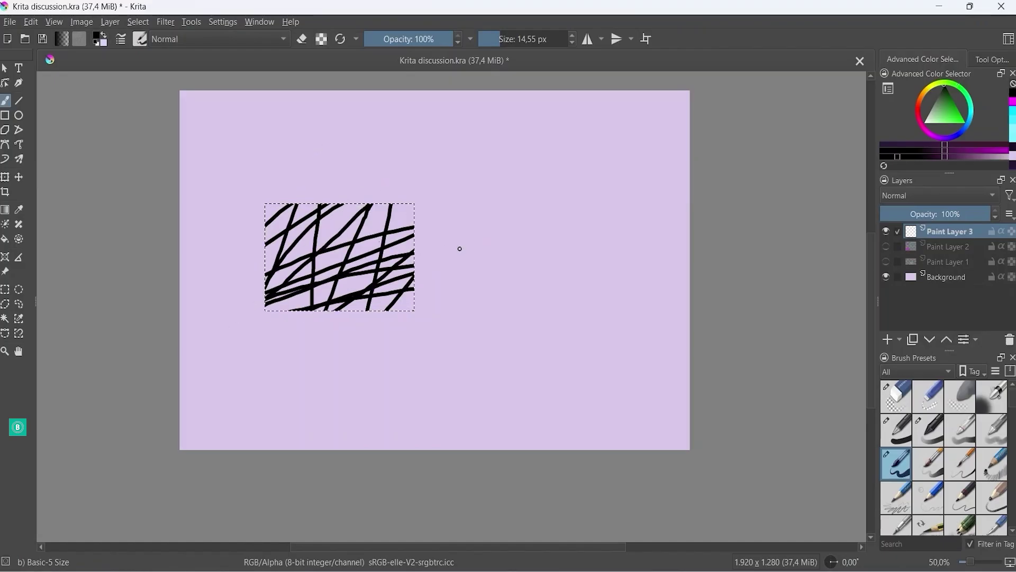
mouse_move(351, 229)
left_mouse_down()
mouse_move(342, 284)
mouse_move(382, 318)
left_mouse_up()
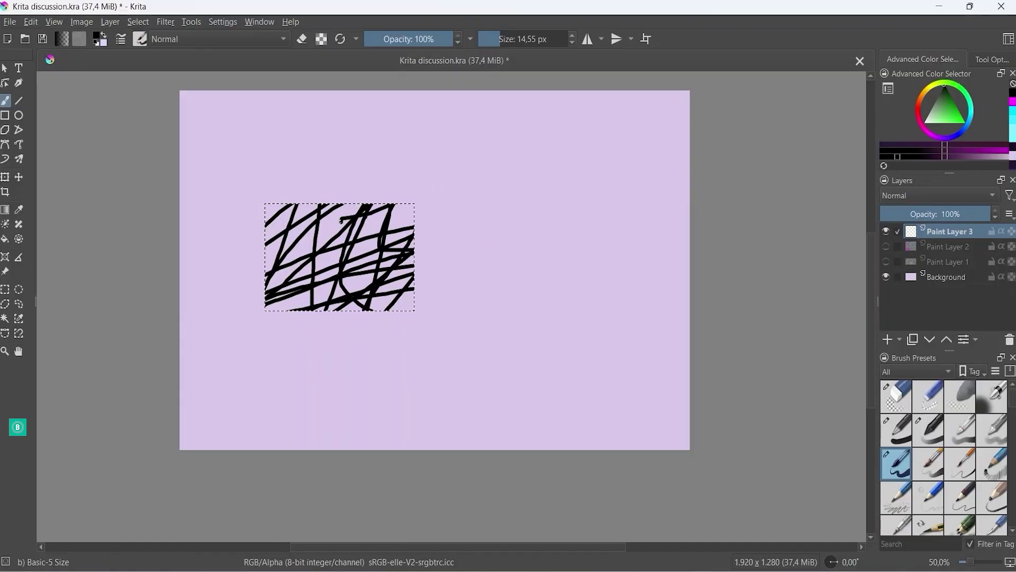
left_click_drag(362, 361, 410, 381)
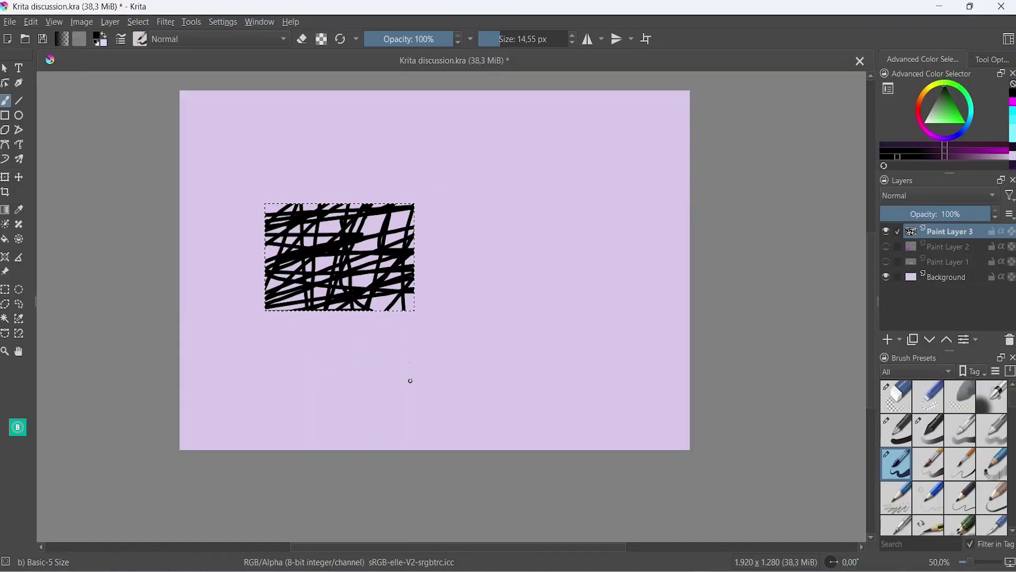
Make a near-circular elliptical selection right of the black scribbled rectangle and fill it with light green
left_click(19, 289)
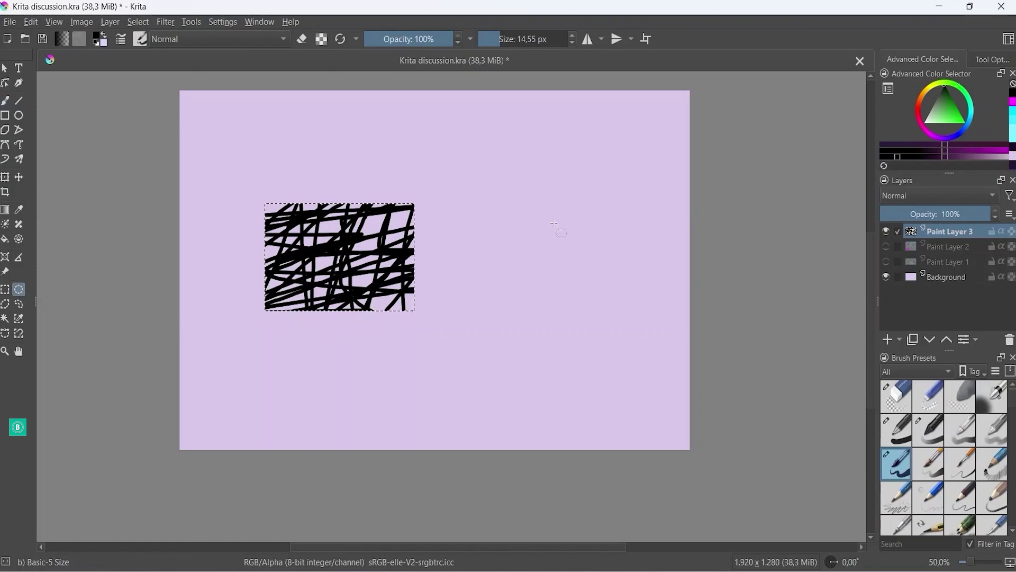
mouse_move(516, 213)
left_mouse_down()
mouse_move(626, 314)
mouse_move(625, 283)
left_mouse_up()
left_click(941, 112)
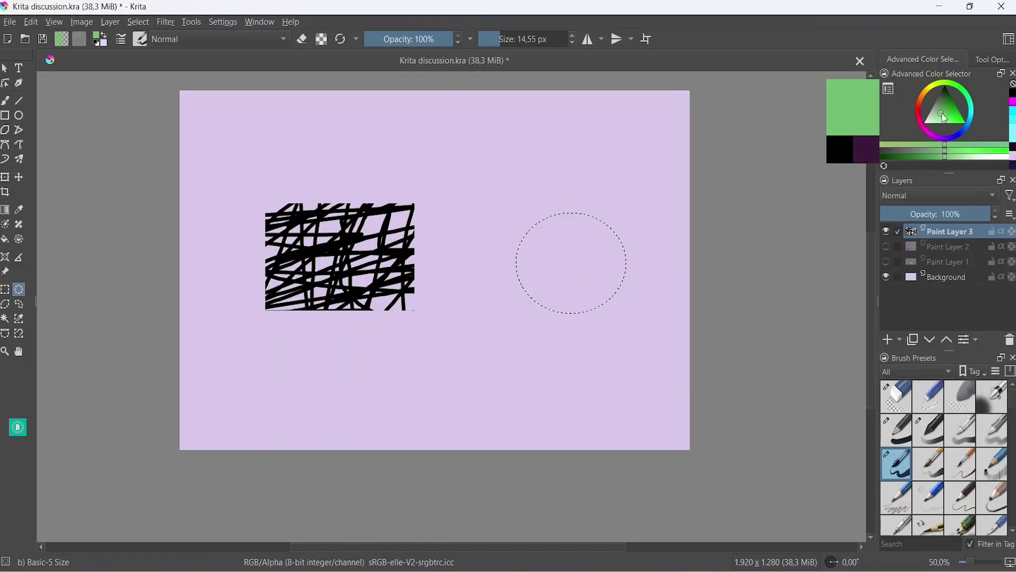
left_click(5, 239)
left_click(571, 264)
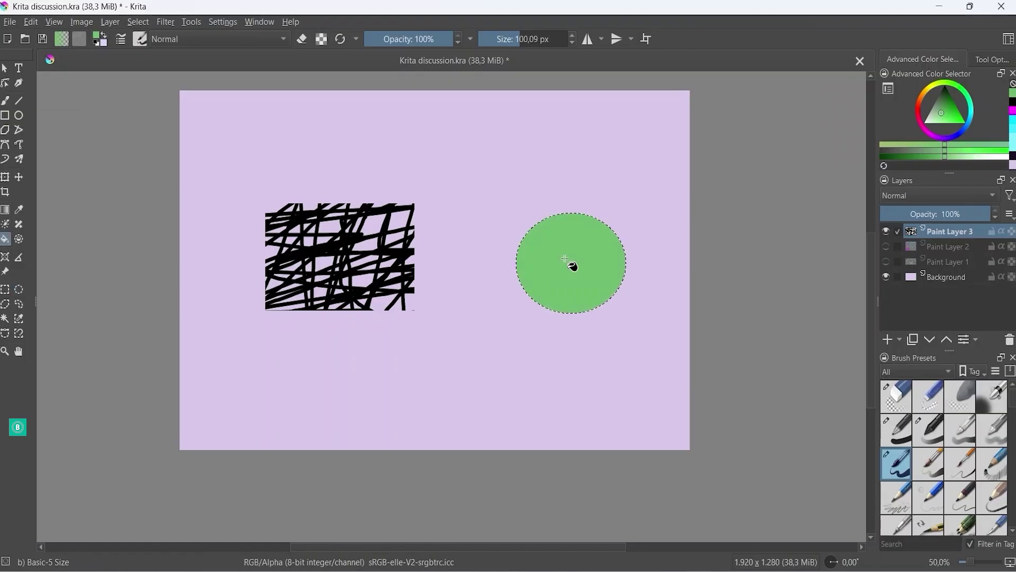
Outline an irregular, spiky polygonal selection above the green circle and close it at its starting point
left_click(4, 305)
left_click(546, 176)
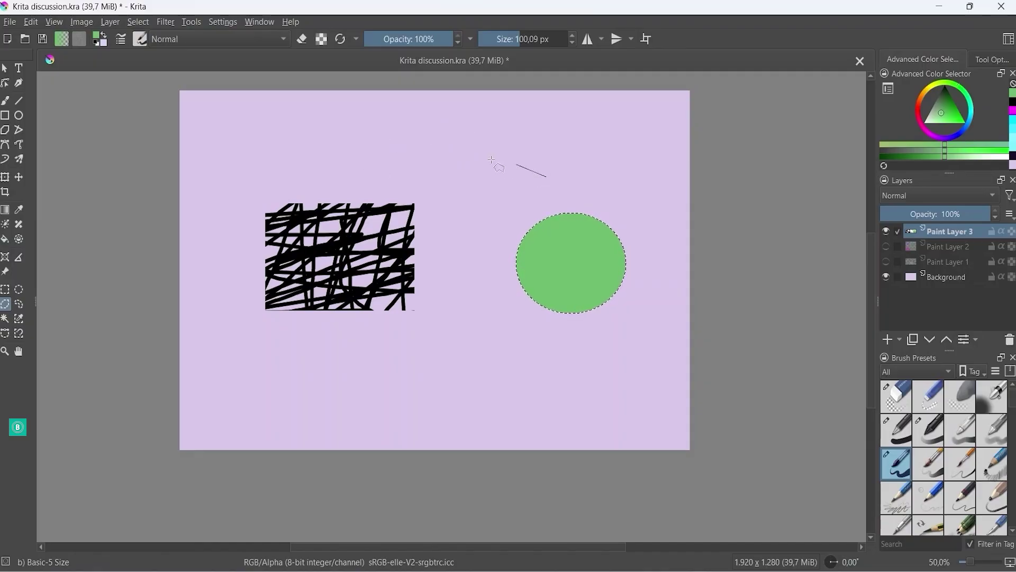
left_click(427, 129)
left_click(485, 129)
left_click(494, 145)
left_click(537, 109)
left_click(531, 147)
left_click(572, 160)
left_click(559, 200)
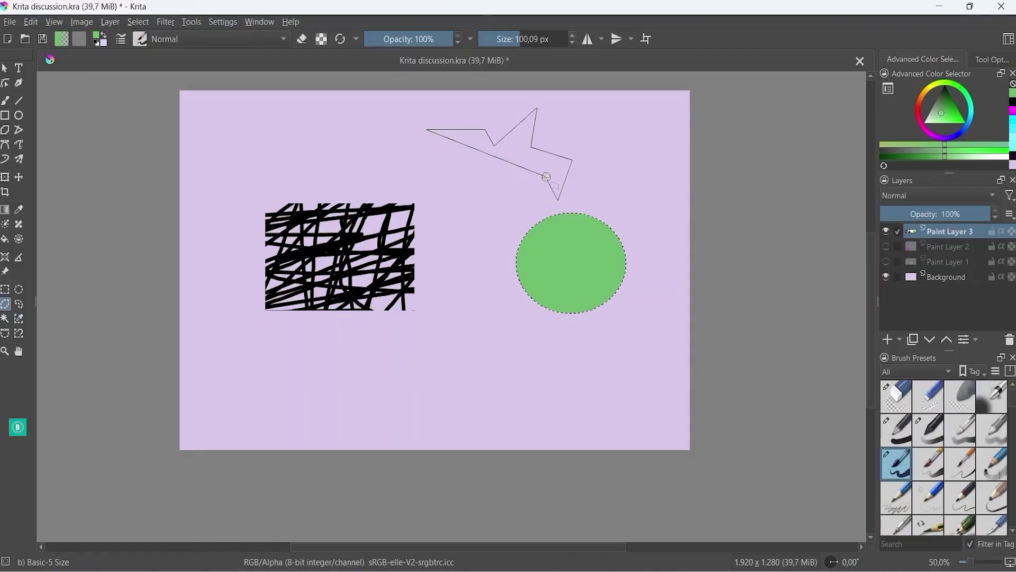
double_click(547, 177)
Paint the whole spiky polygonal selection in muted red with the brush and deselect it
left_click(922, 115)
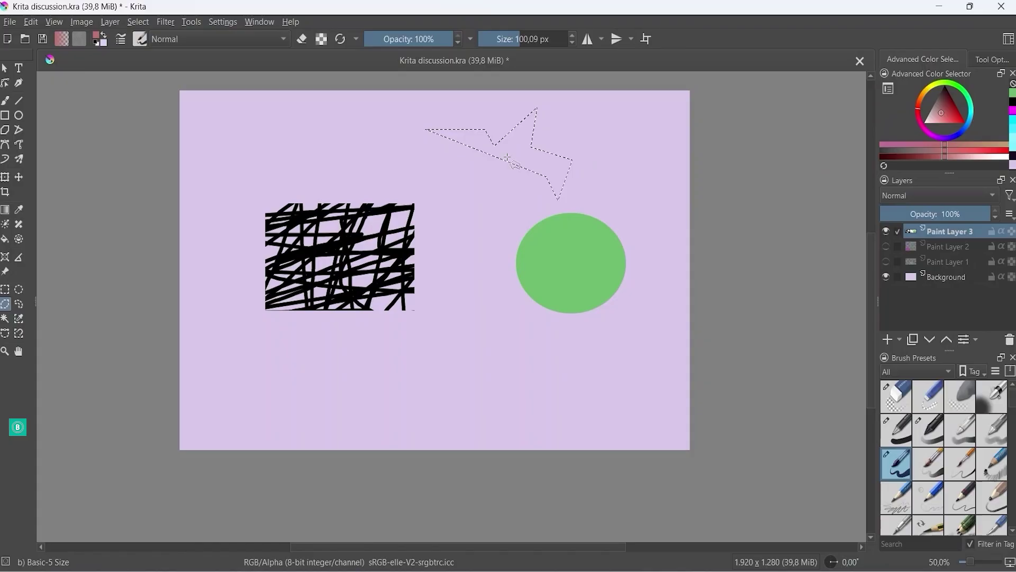
left_click(6, 102)
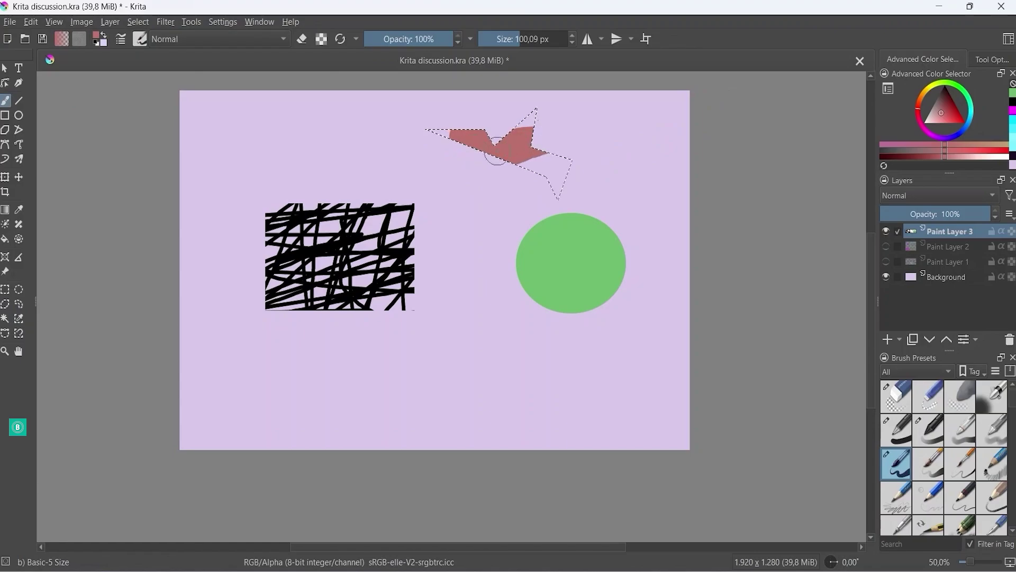
mouse_move(497, 151)
left_mouse_down()
mouse_move(509, 125)
mouse_move(448, 131)
left_mouse_up()
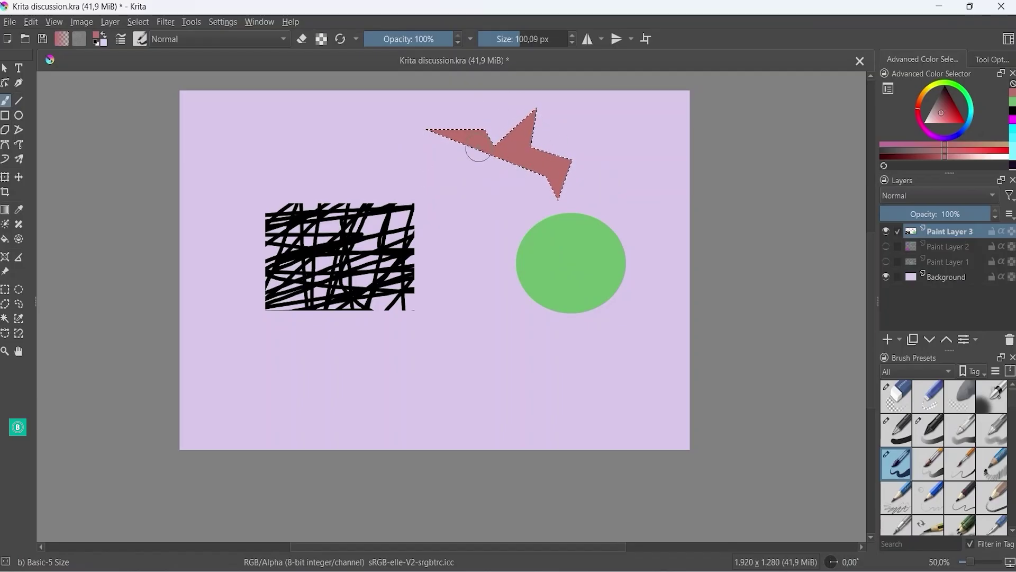
left_click(137, 23)
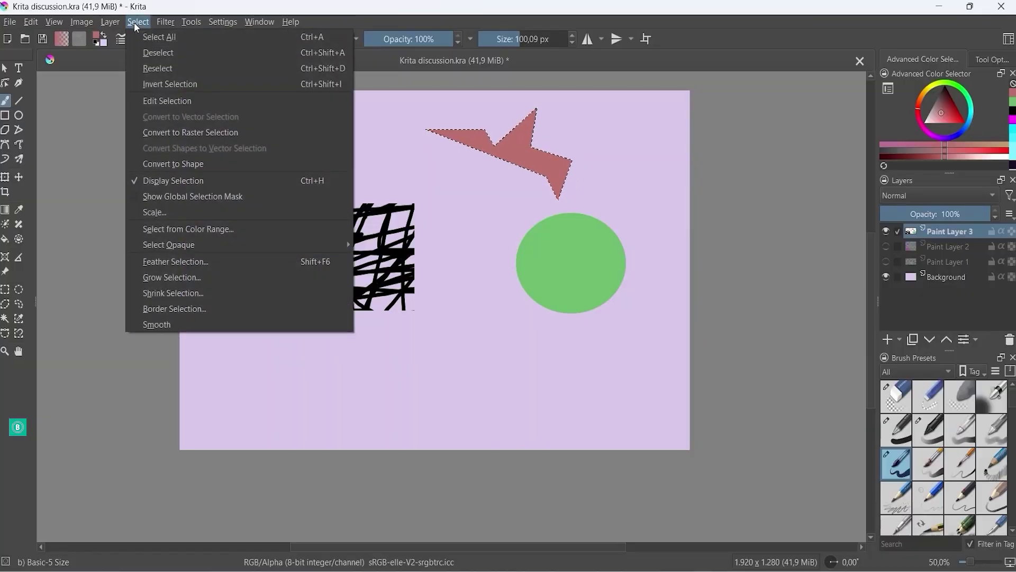
left_click(169, 53)
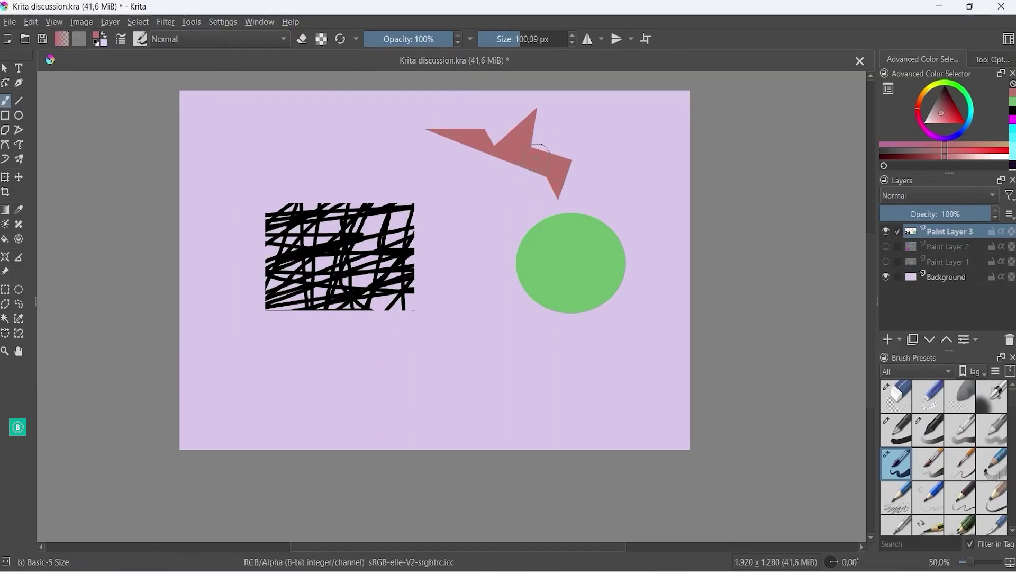
Draw a closed, wavy freehand selection above the black scribbled rectangle
left_click(21, 307)
mouse_move(295, 127)
left_mouse_down()
mouse_move(318, 151)
mouse_move(351, 153)
mouse_move(362, 121)
mouse_move(380, 114)
mouse_move(387, 152)
left_mouse_up()
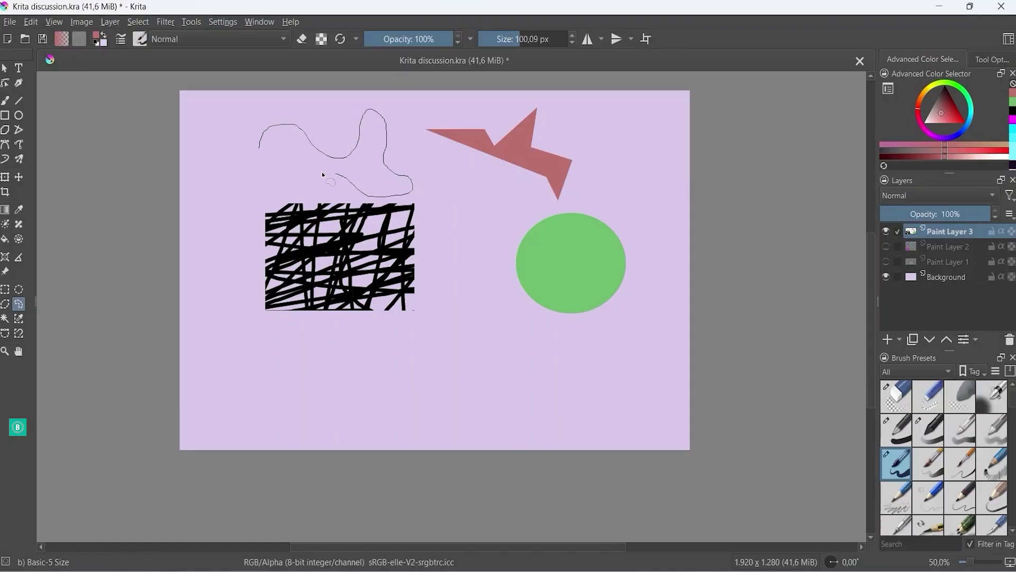
mouse_move(322, 172)
left_mouse_down()
mouse_move(252, 200)
mouse_move(189, 176)
mouse_move(220, 154)
mouse_move(245, 154)
mouse_move(250, 128)
mouse_move(259, 150)
left_mouse_up()
Brush dark red strokes across part of the wavy freehand selection and deselect it
left_click(955, 113)
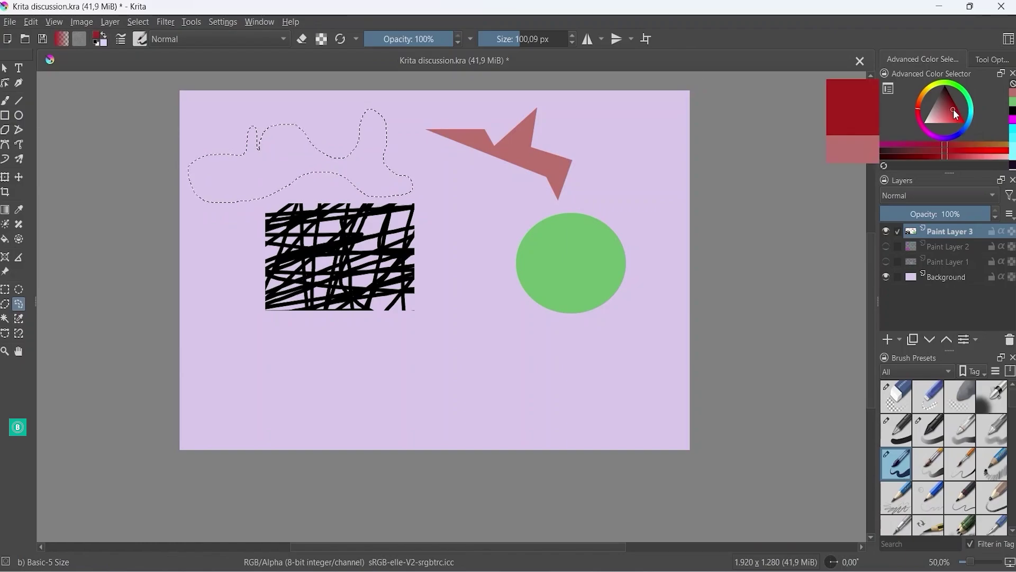
left_click(6, 101)
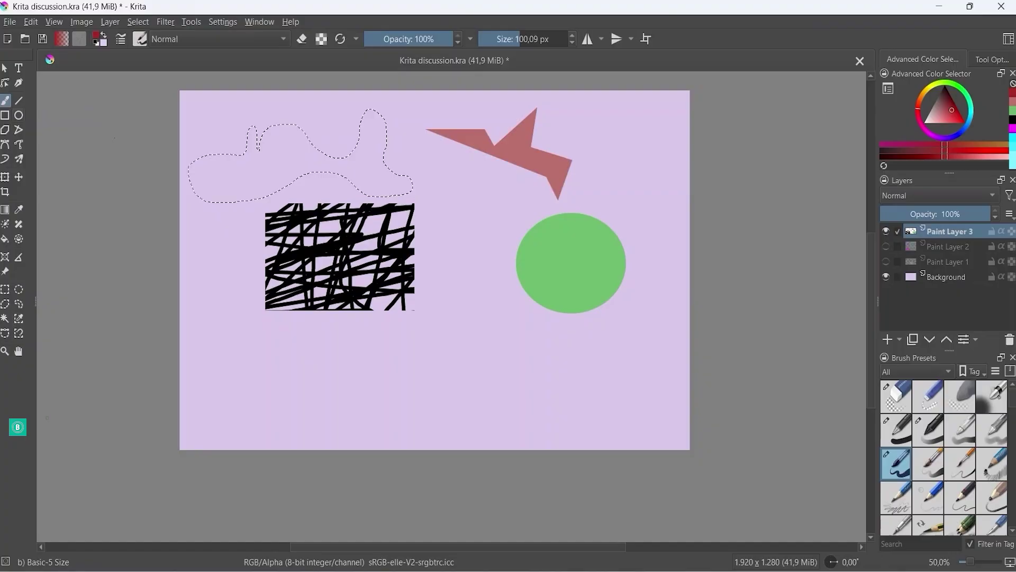
mouse_move(227, 151)
left_mouse_down()
mouse_move(194, 204)
mouse_move(322, 127)
mouse_move(324, 178)
mouse_move(360, 174)
mouse_move(384, 136)
left_mouse_up()
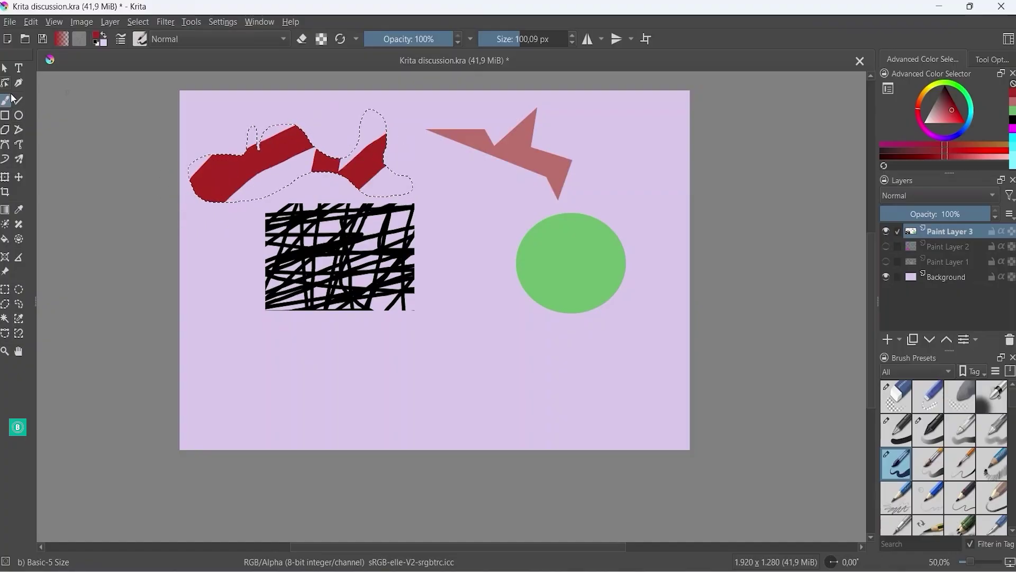
left_click(138, 23)
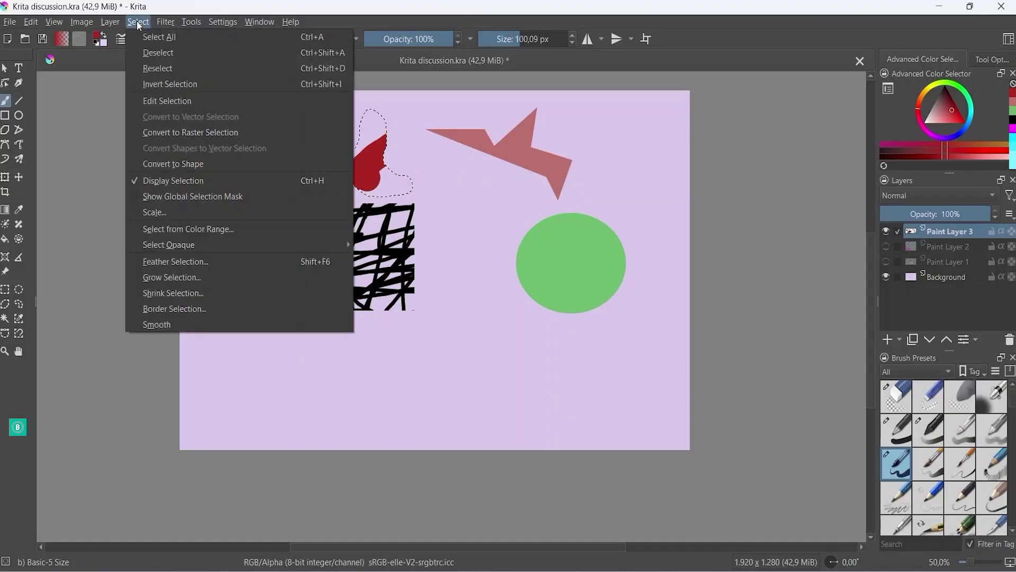
left_click(160, 56)
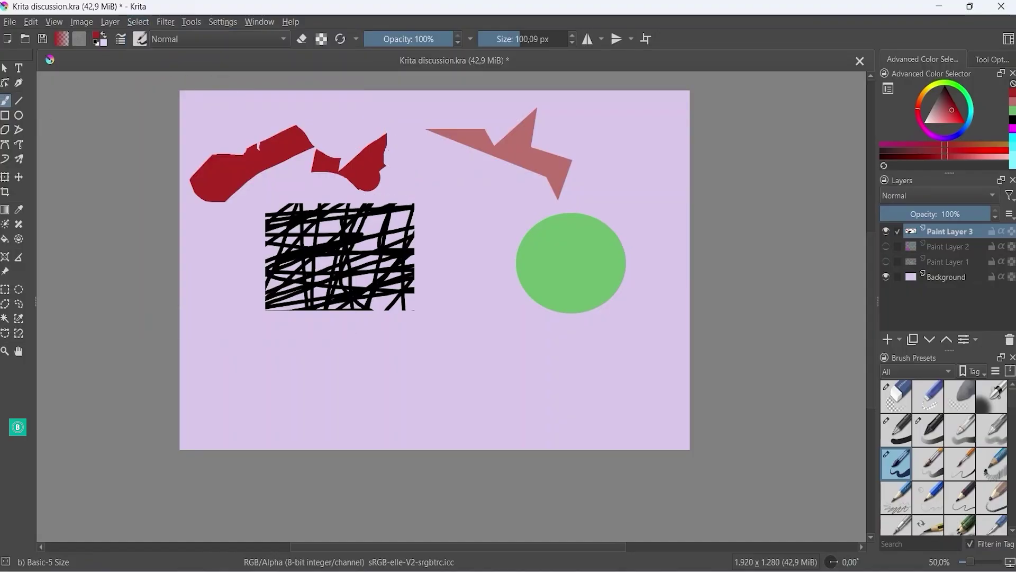
Pan the canvas down and to the right, zoom in to 133.3%, and zoom back out to 33.3%
left_click(19, 352)
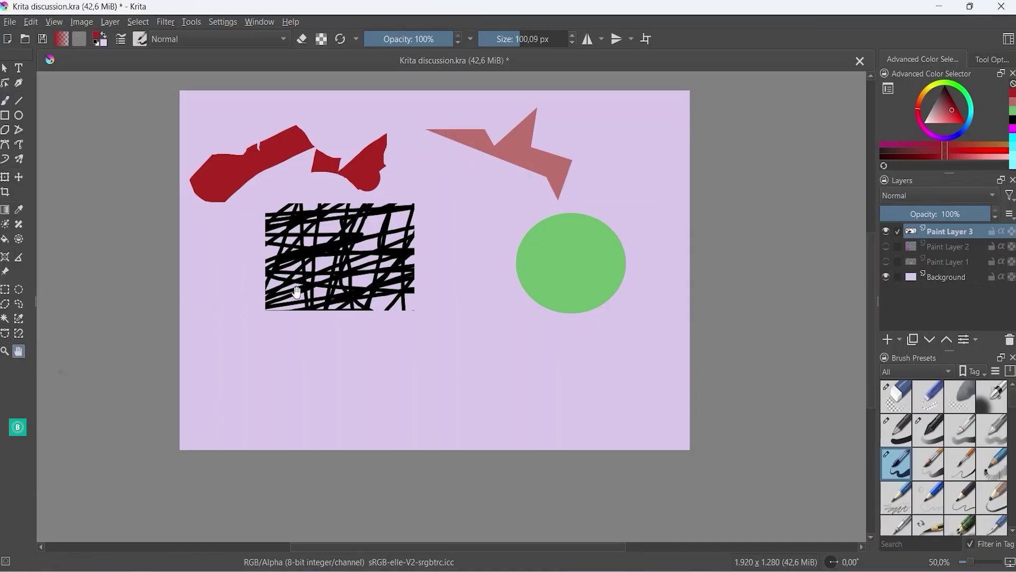
left_click_drag(426, 331, 482, 366)
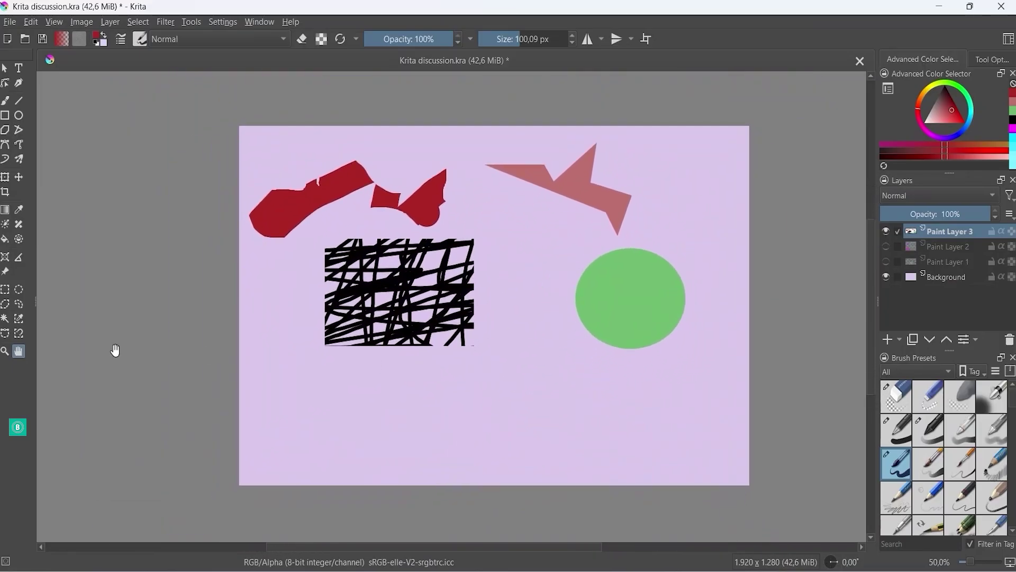
left_click(4, 351)
left_click(516, 345)
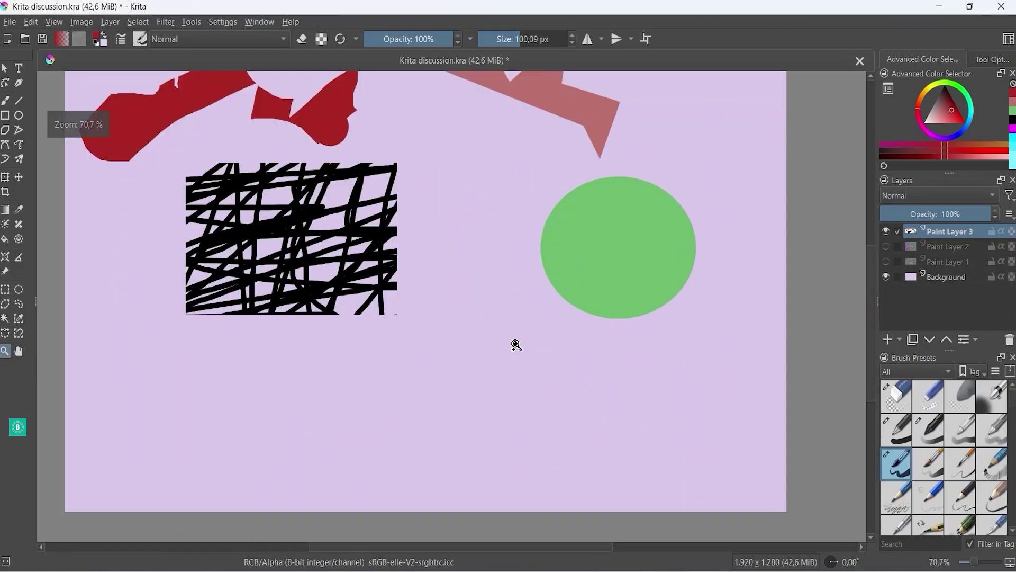
left_click(516, 345)
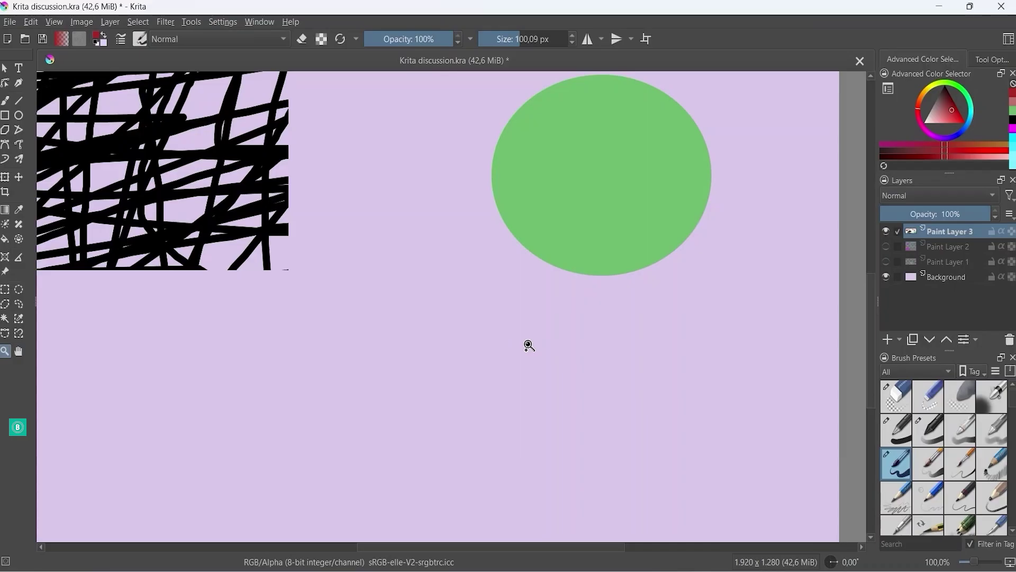
left_click(529, 345)
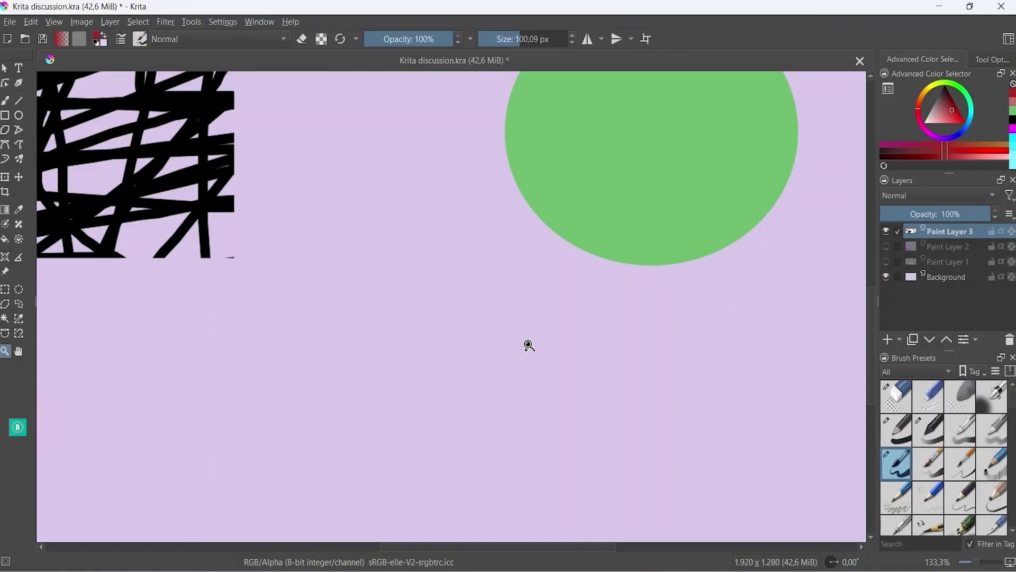
key("minus")
key("minus")
key("minus")
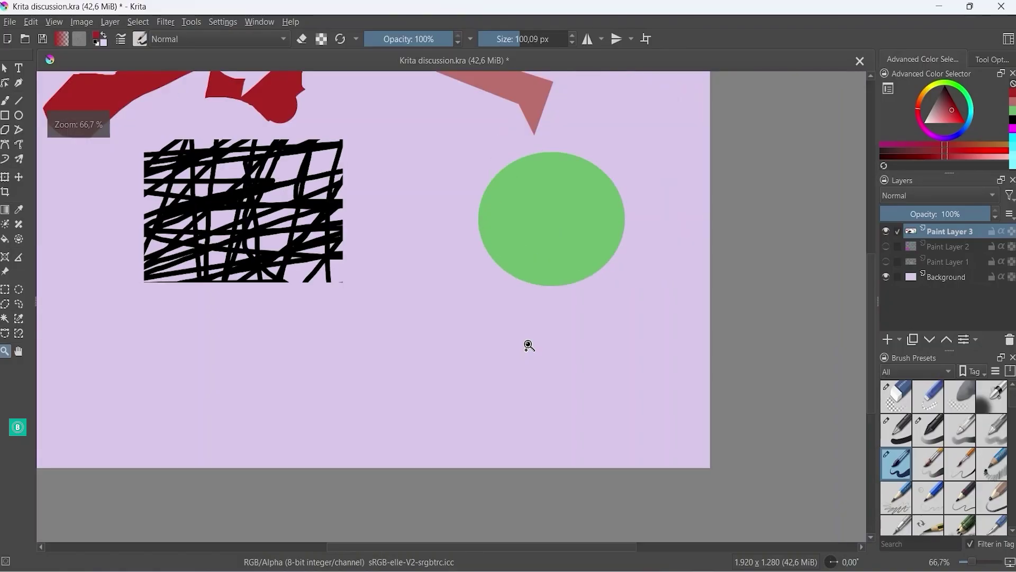
key("minus")
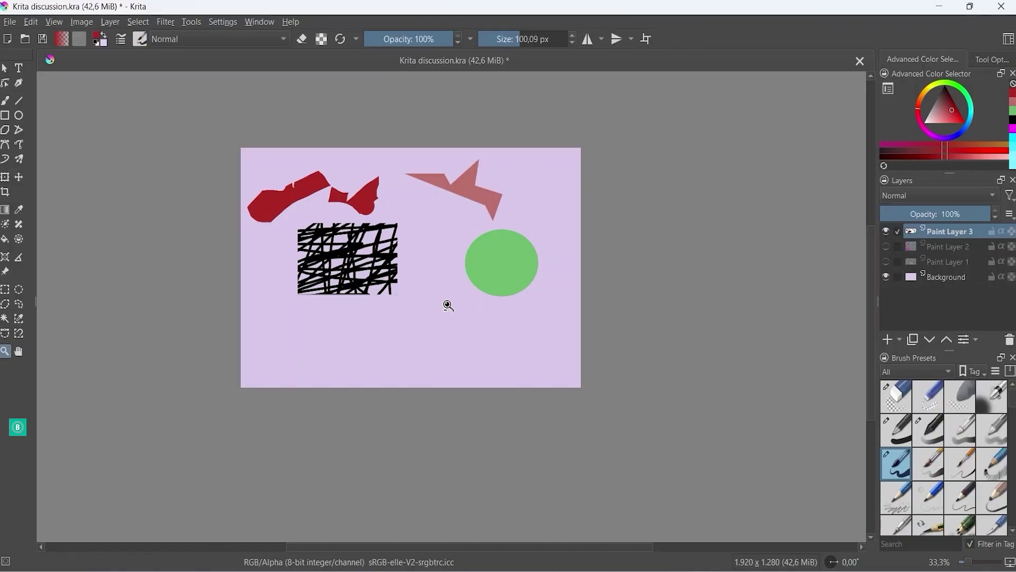
Rotate the canvas view counterclockwise in 15° increments through one full turn
key("4")
key("4")
key("4")
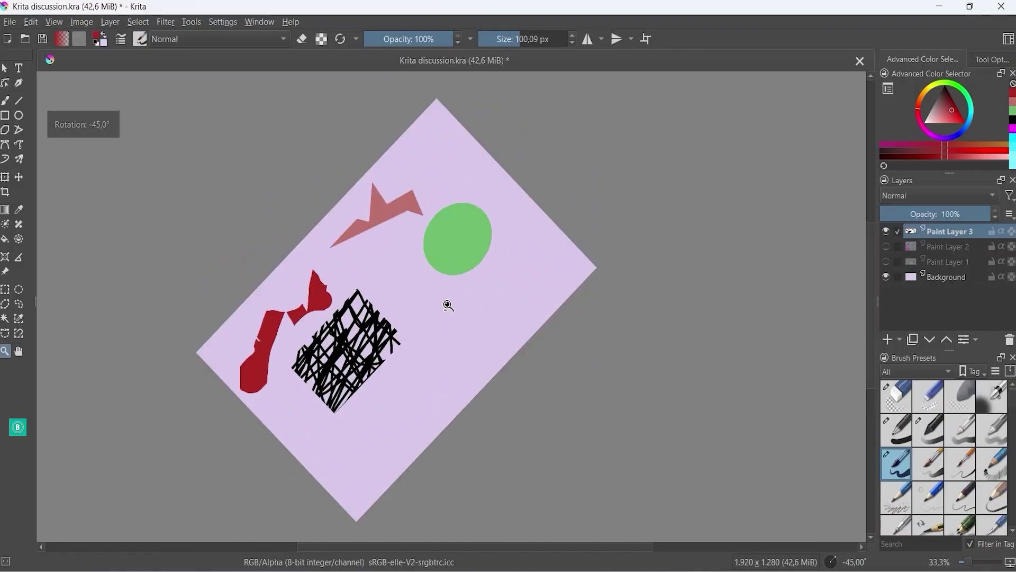
key("4")
key("4")
key("4")
key("4")
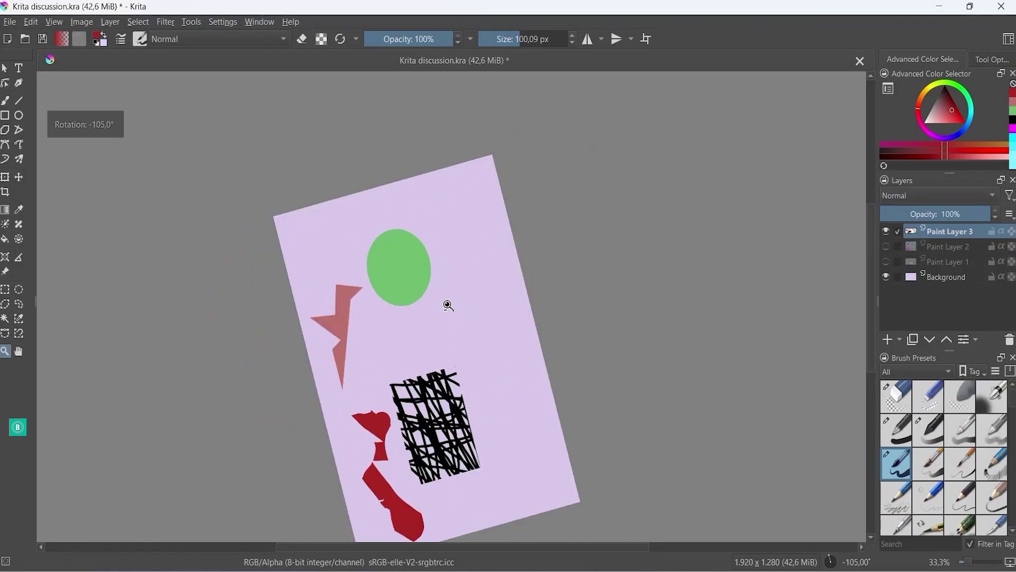
key("4")
key("4")
key("4")
key("4")
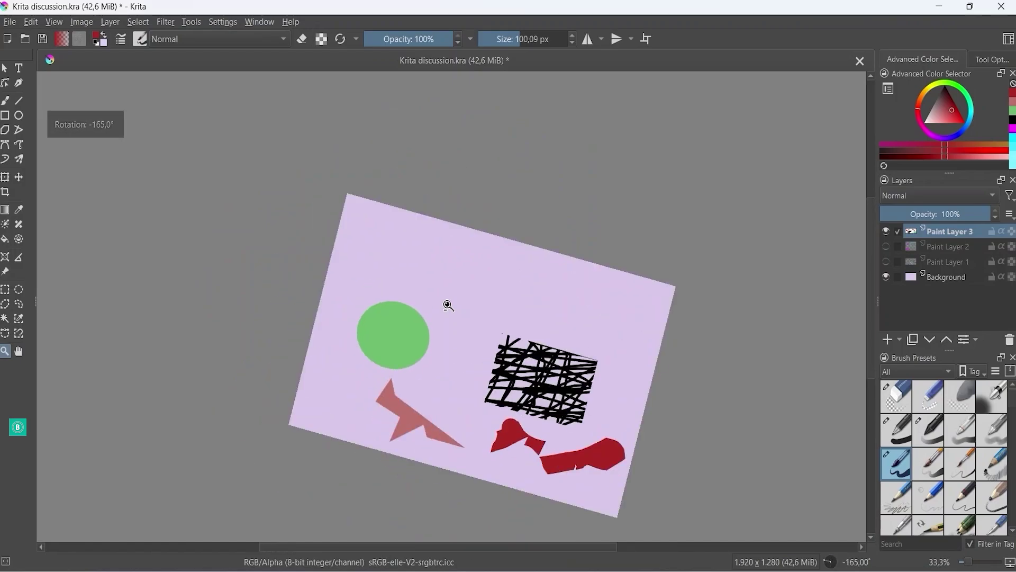
key("4")
key("4")
key("4")
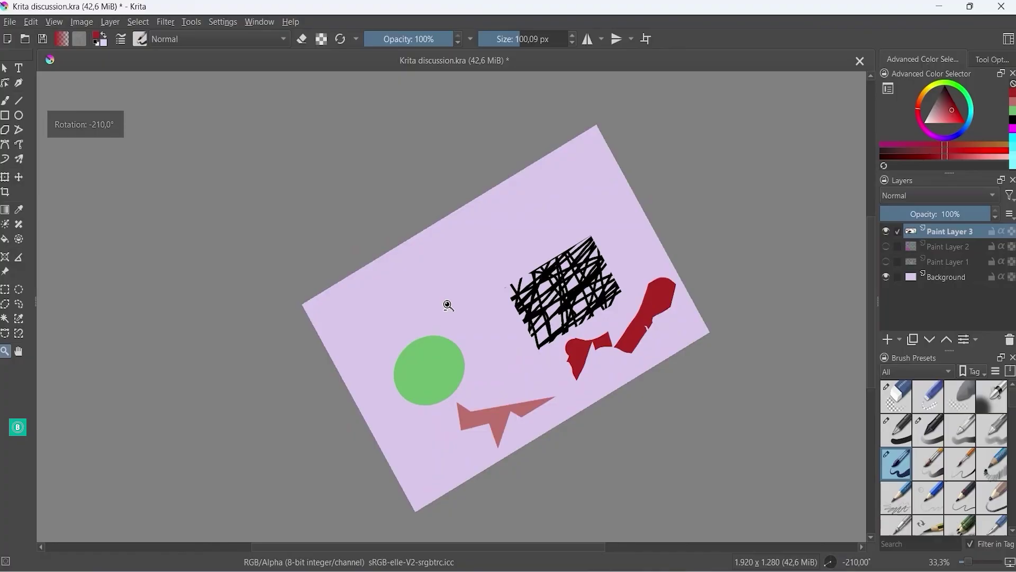
key("4")
key("4")
key("4")
key("4")
key("4")
key("4")
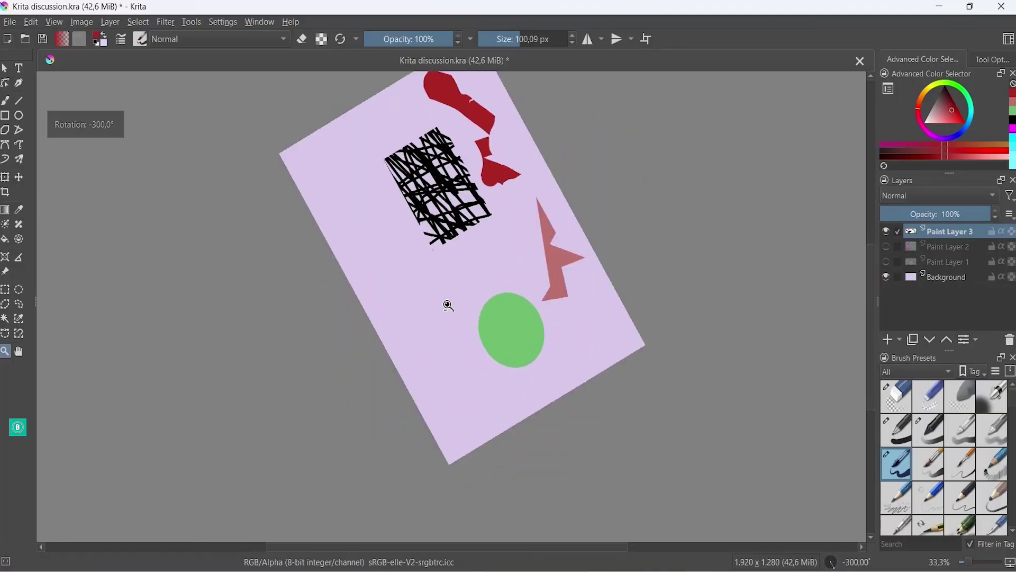
key("4")
key("4")
key("4")
key("4")
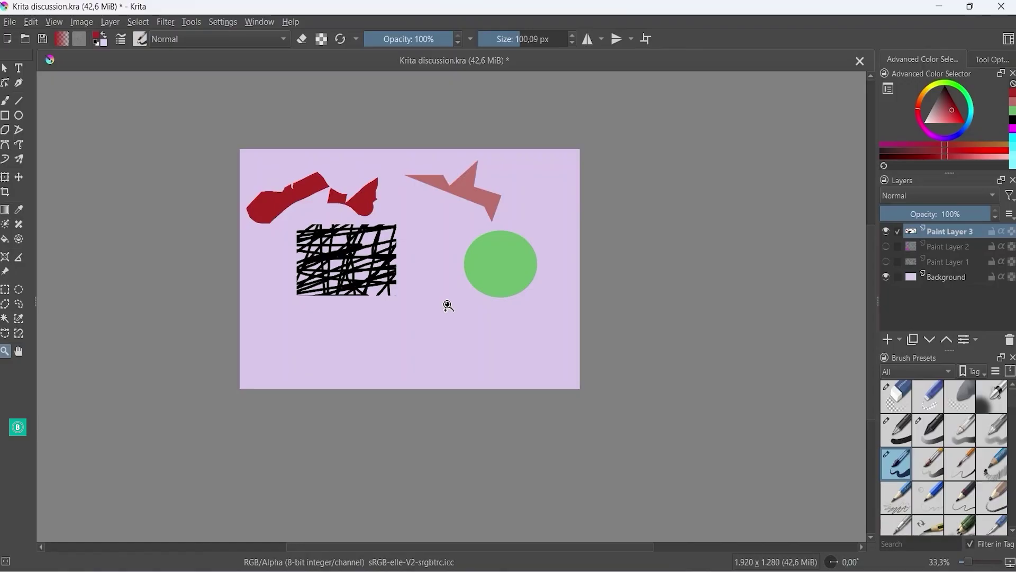
Rotate the canvas view clockwise in 15° increments until it is upside down at 180°
key("6")
key("6")
key("6")
key("6")
key("6")
key("6")
key("6")
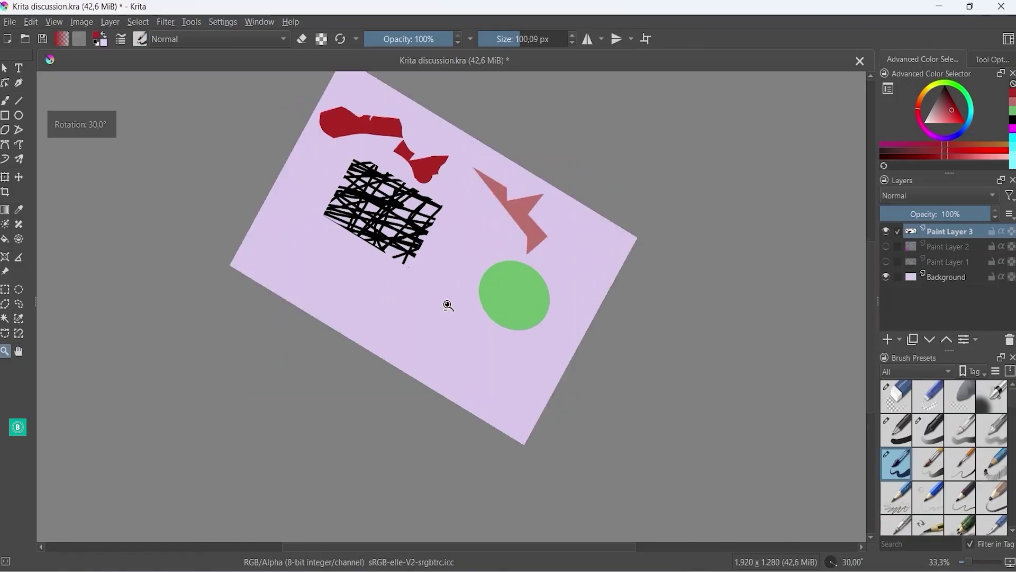
key("6")
key("6")
key("6")
key("6")
key("6")
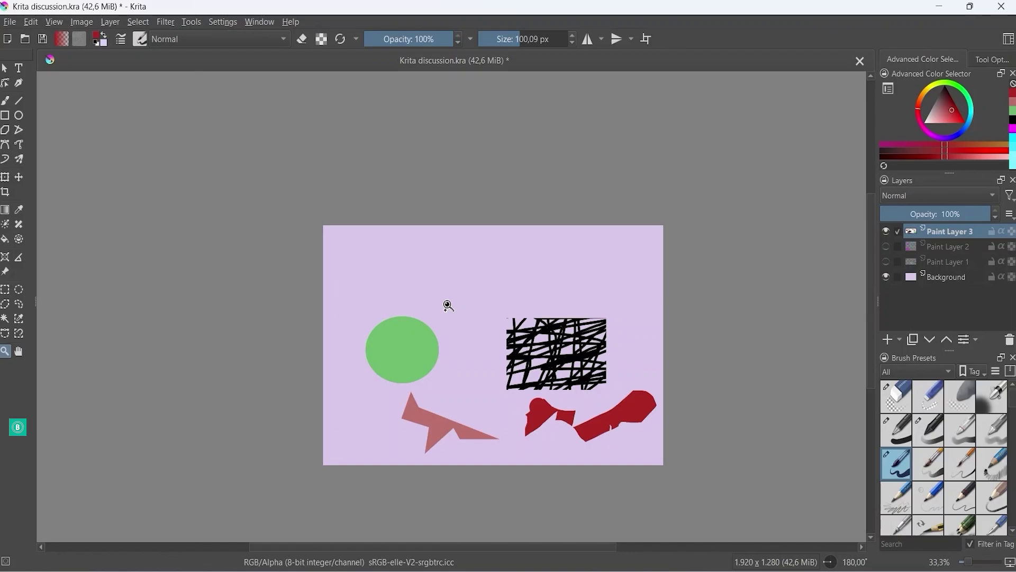
Rotate the canvas view counterclockwise in 15° increments from upside down back to upright at 0°
key("ctrl+bracketleft")
key("ctrl+bracketleft")
key("ctrl+bracketleft")
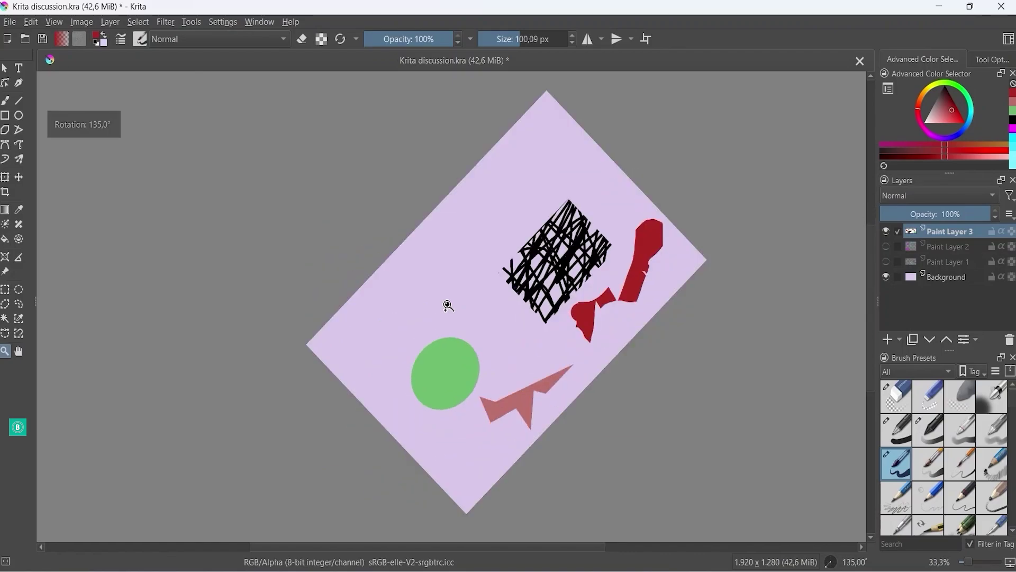
key("ctrl+bracketleft")
key("ctrl+bracketleft")
key("ctrl+bracketleft")
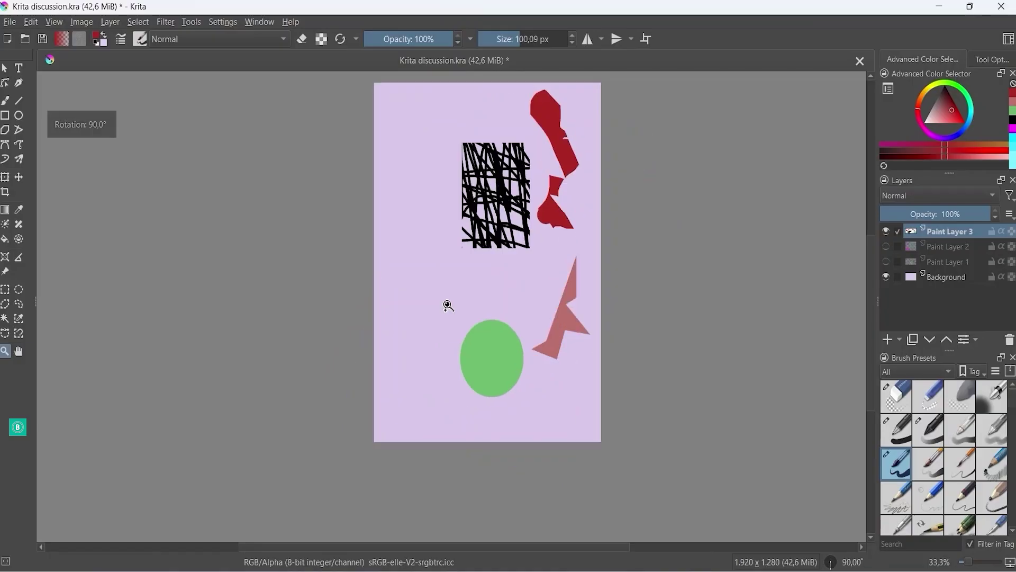
key("ctrl+bracketleft")
key("ctrl+bracketleft")
key("ctrl+bracketleft")
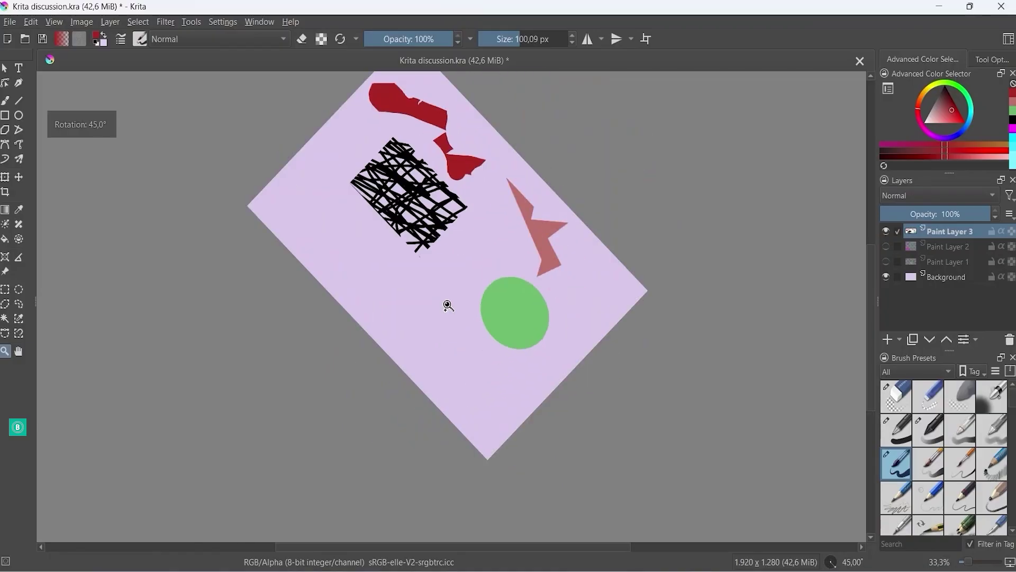
key("ctrl+bracketleft")
key("ctrl+bracketleft")
key("ctrl+bracketleft")
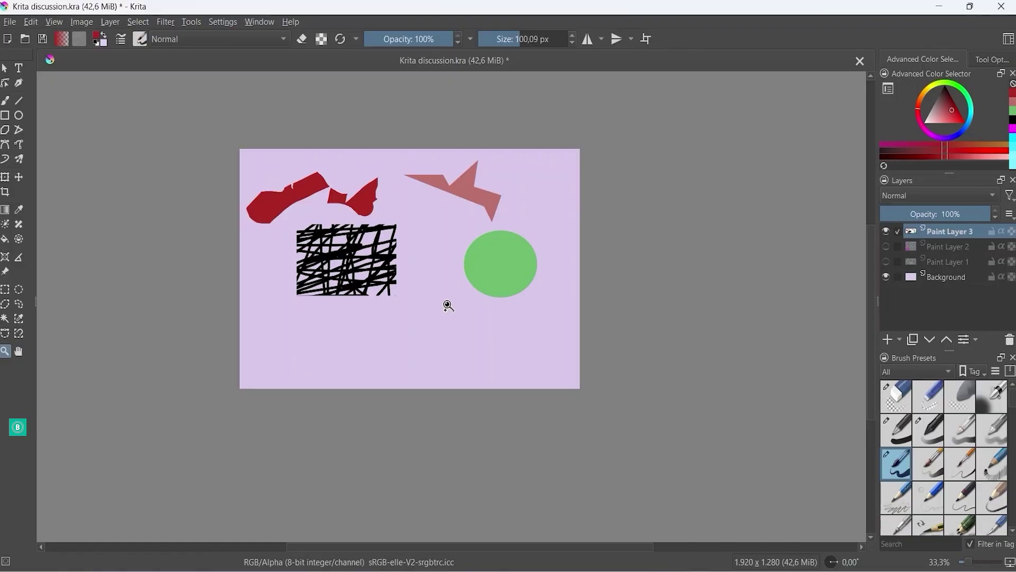
Rotate the canvas view clockwise in 15° increments through one full turn, ending upright at 0°
key("ctrl+bracketright")
key("ctrl+bracketright")
key("ctrl+bracketright")
key("ctrl+bracketright")
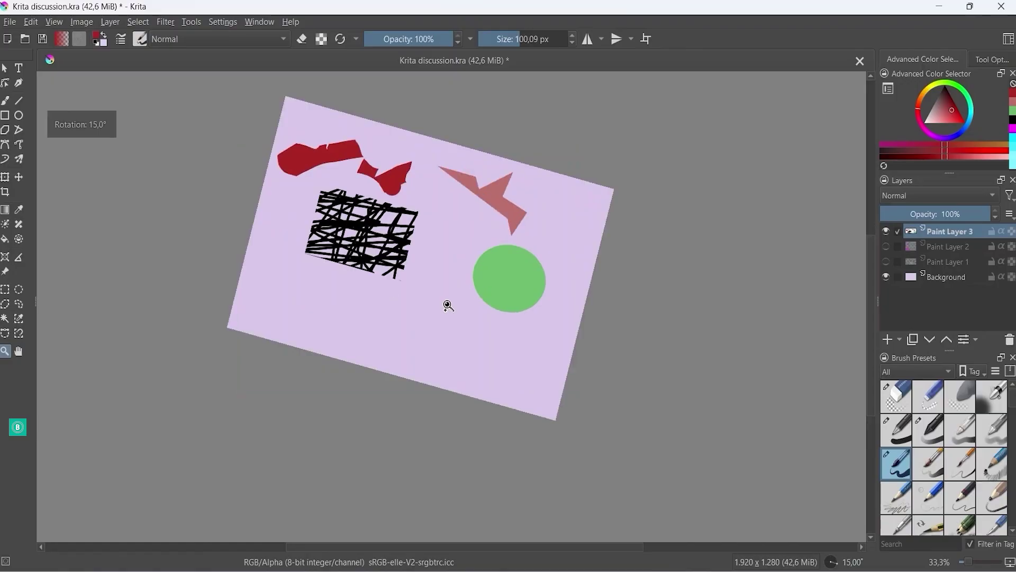
key("ctrl+bracketright")
key("ctrl+bracketright")
key("ctrl+bracketright")
key("ctrl+bracketright")
key("ctrl+bracketright")
key("ctrl+bracketright")
key("ctrl+bracketright")
key("ctrl+bracketright")
key("ctrl+bracketright")
key("ctrl+bracketright")
key("ctrl+bracketright")
key("ctrl+bracketright")
key("ctrl+bracketright")
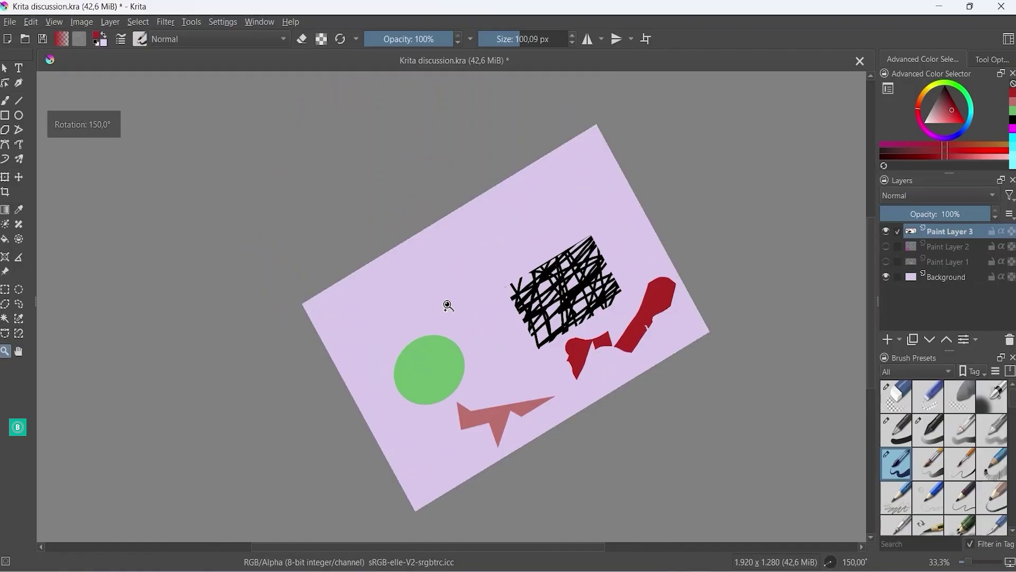
key("ctrl+bracketright")
key("ctrl+bracketright")
key("ctrl+bracketright")
key("ctrl+bracketright")
key("ctrl+bracketright")
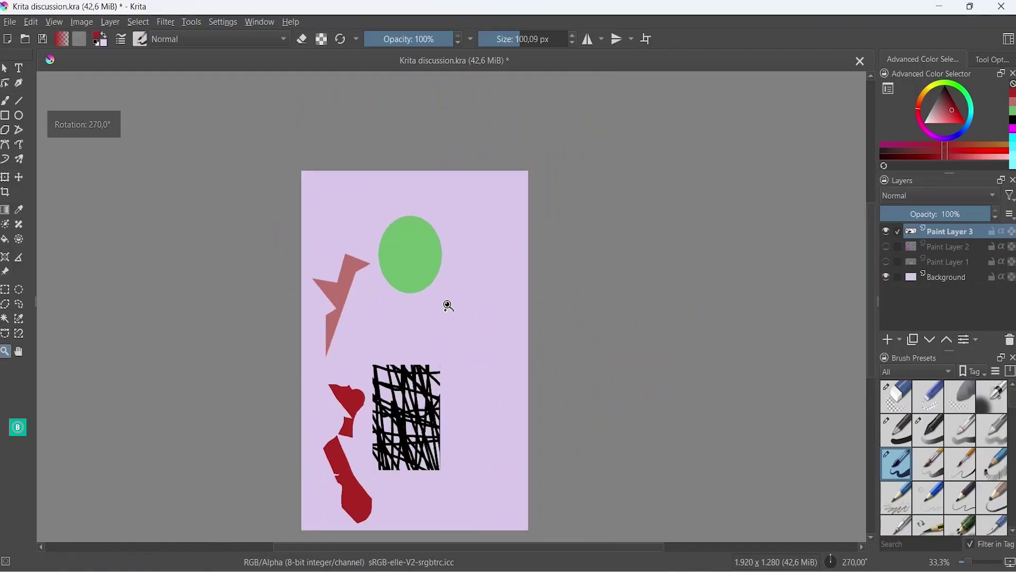
key("ctrl+bracketright")
key("ctrl+bracketright")
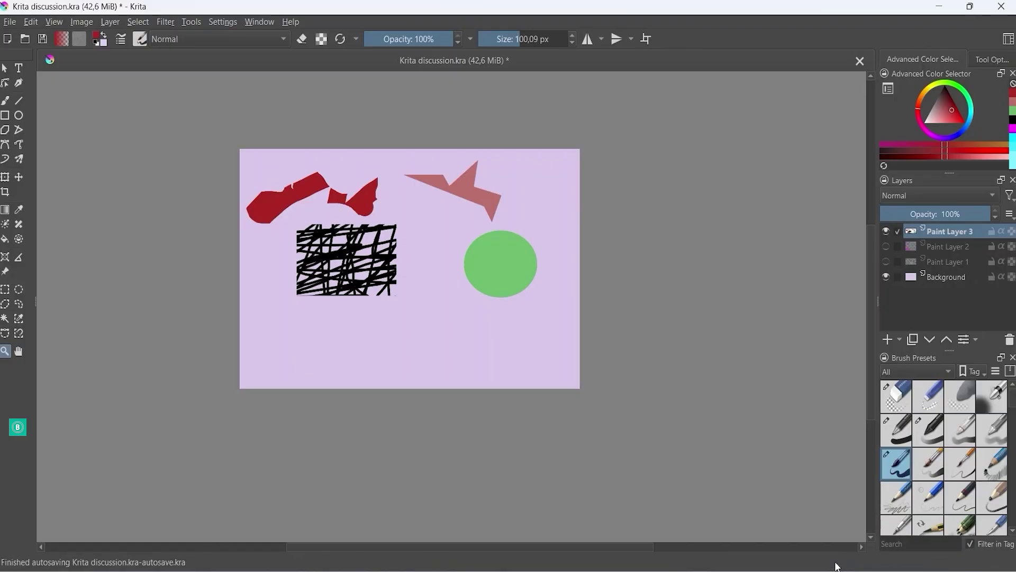
mouse_move(836, 561)
left_mouse_down()
mouse_move(824, 564)
mouse_move(834, 561)
left_mouse_up()
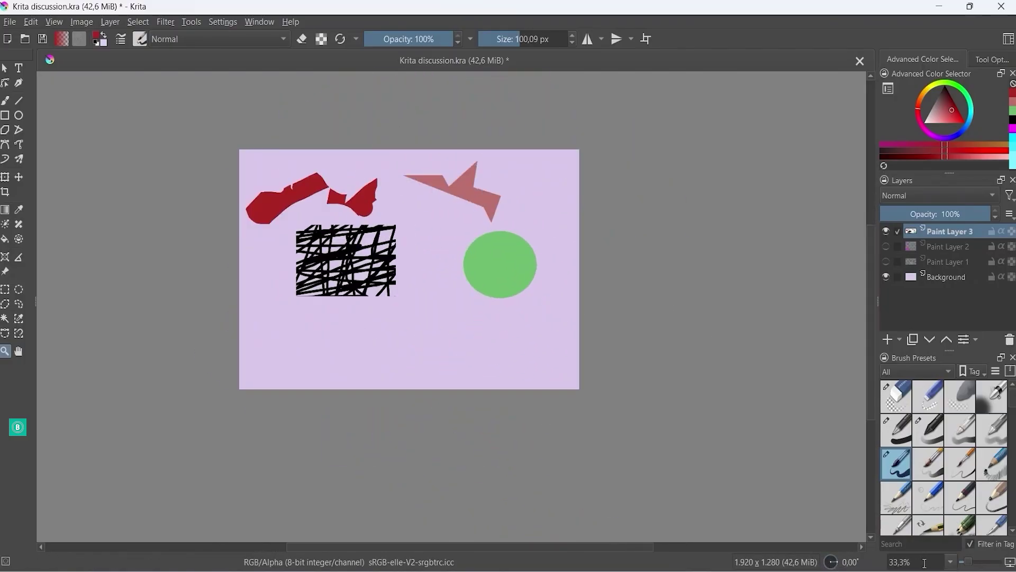